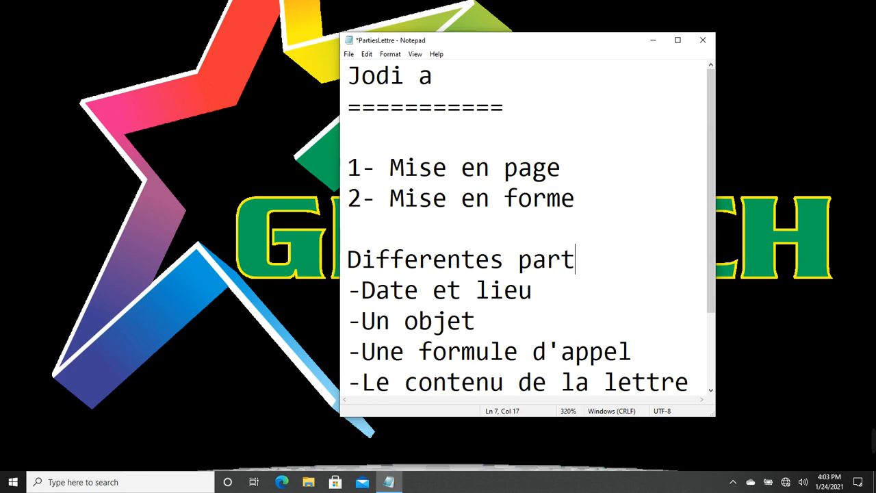
Finish the Notepad heading as 'Différentes parties d'une lettre', replacing the plain e with é
{"action": "type", "text": "ies d"}
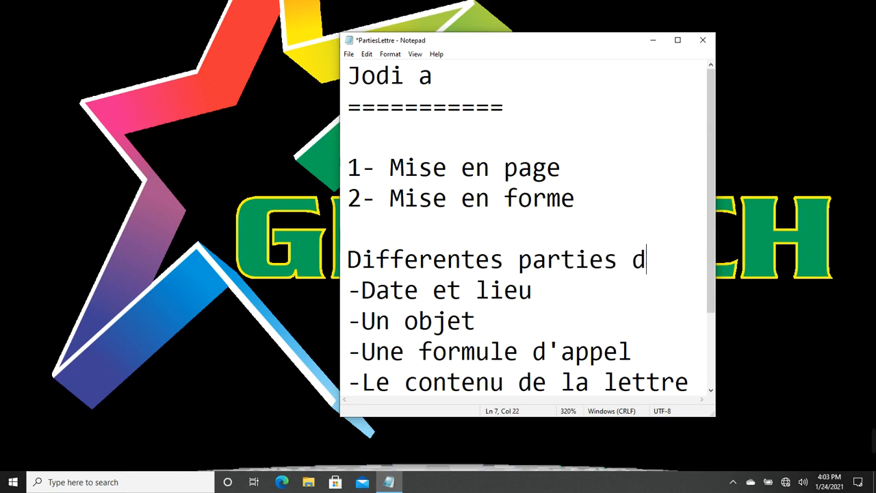
{"action": "type", "text": "'une lettre"}
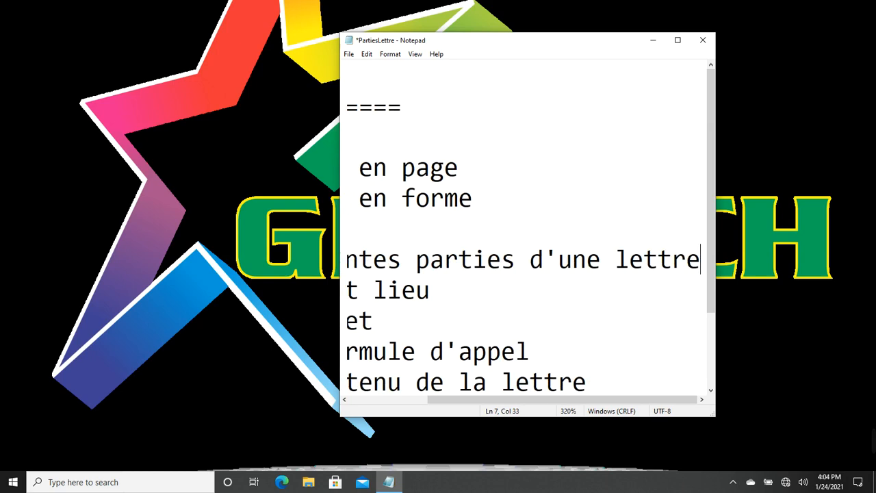
{"action": "key", "text": "Left"}
{"action": "key", "text": "Left"}
{"action": "key", "text": "Left"}
{"action": "key", "text": "Left"}
{"action": "key", "text": "Left"}
{"action": "key", "text": "Left"}
{"action": "key", "text": "Left"}
{"action": "key", "text": "Left"}
{"action": "key", "text": "Left"}
{"action": "key", "text": "Left"}
{"action": "key", "text": "Left"}
{"action": "key", "text": "Left"}
{"action": "key", "text": "Left"}
{"action": "key", "text": "Left"}
{"action": "key", "text": "Left"}
{"action": "key", "text": "Left"}
{"action": "key", "text": "Left"}
{"action": "key", "text": "Left"}
{"action": "key", "text": "Left"}
{"action": "key", "text": "Left"}
{"action": "key", "text": "Left"}
{"action": "key", "text": "Left"}
{"action": "key", "text": "Left"}
{"action": "key", "text": "Left"}
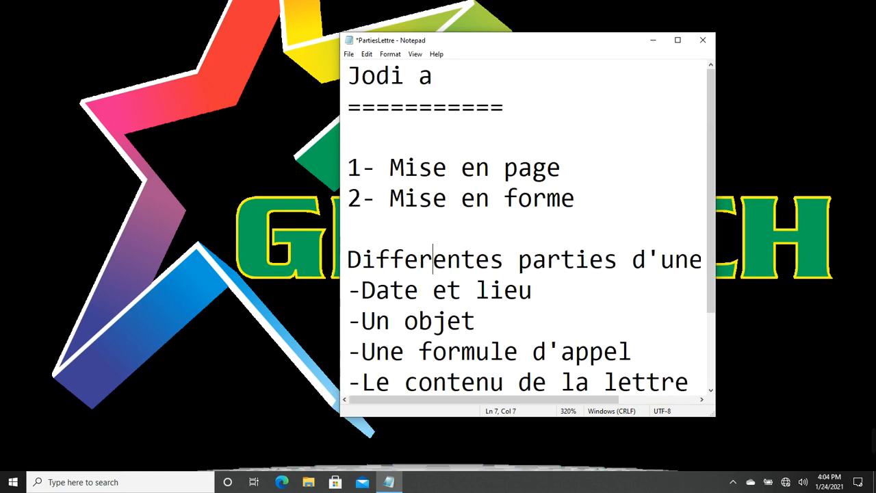
{"action": "key", "text": "BackSpace"}
{"action": "type", "text": "é"}
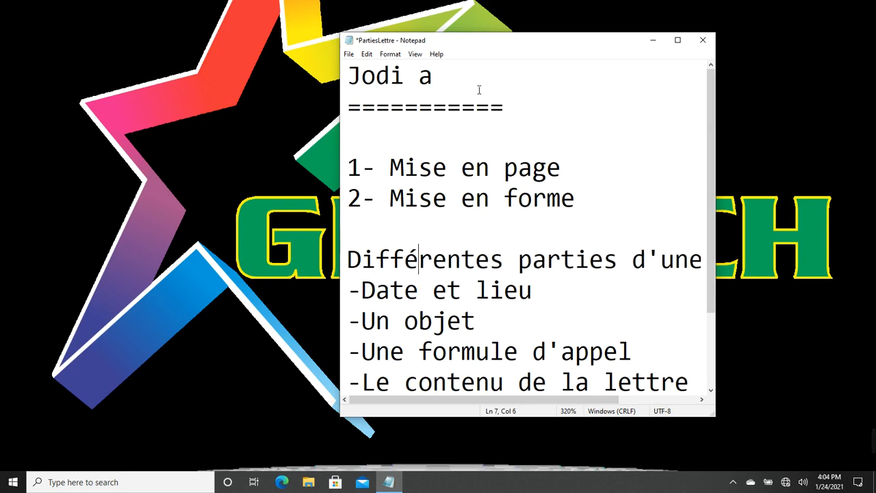
{"action": "left_click", "coordinate": [132, 485]}
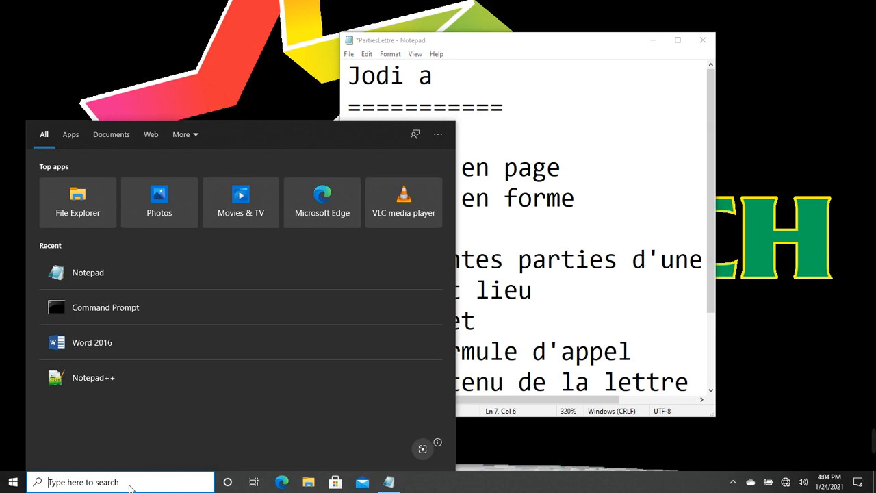
Launch Word 2016 by searching 'word' and create a blank document, glancing back at Notepad
{"action": "type", "text": "word"}
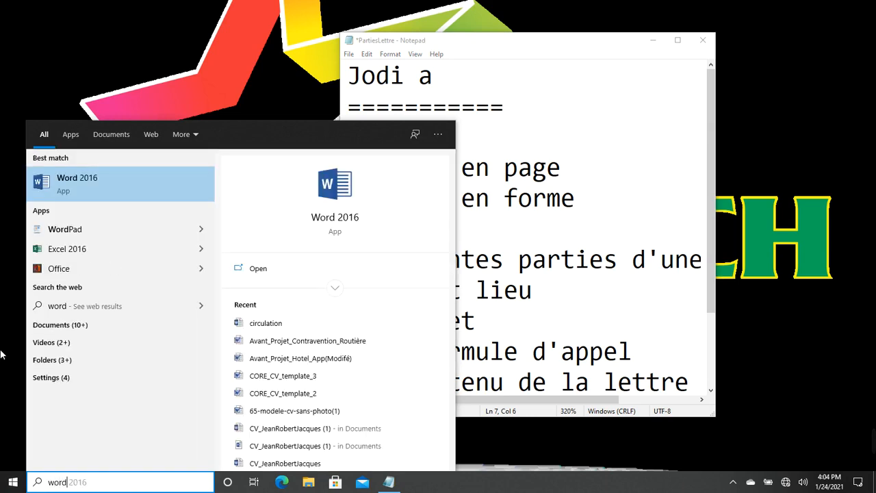
{"action": "left_click", "coordinate": [123, 181]}
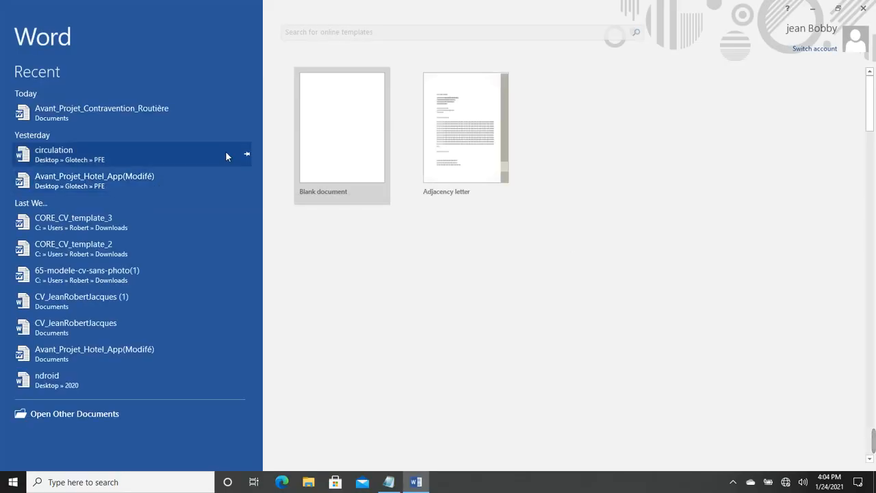
{"action": "left_click", "coordinate": [338, 141]}
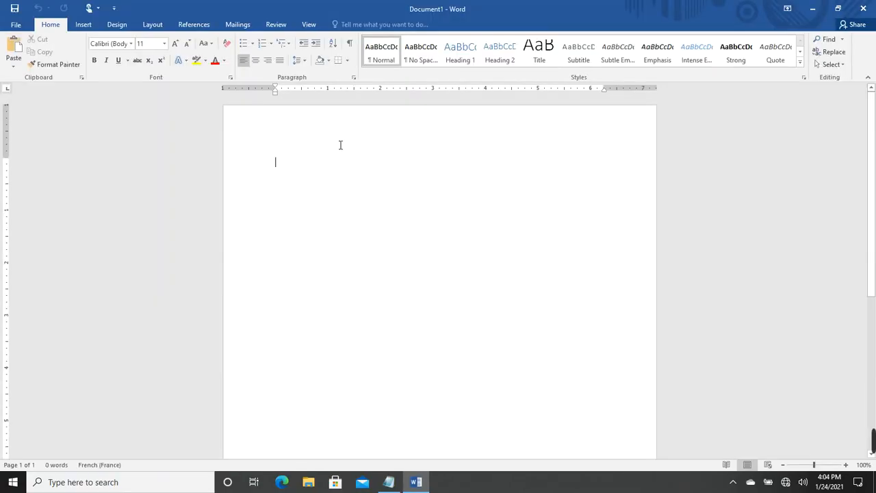
{"action": "left_click", "coordinate": [389, 482]}
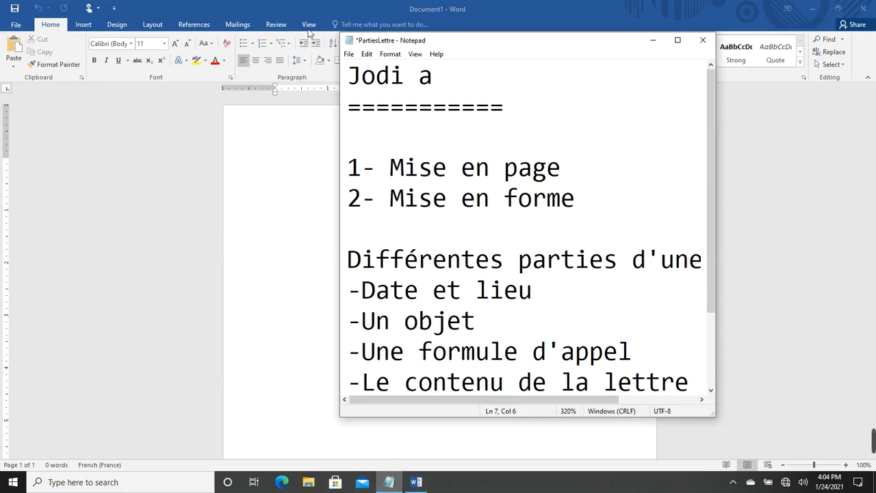
{"action": "left_click", "coordinate": [283, 5]}
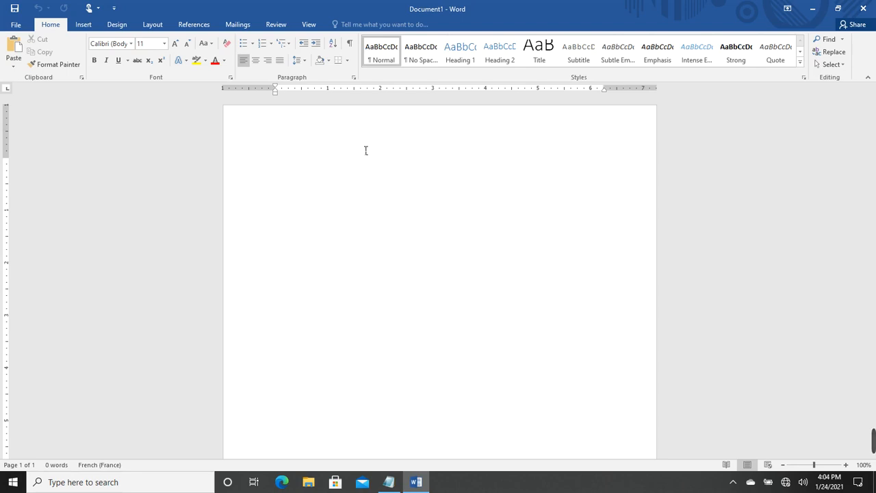
Check the Layout tab's margin presets and switch the page to landscape, zooming out to view it
{"action": "left_click", "coordinate": [149, 26]}
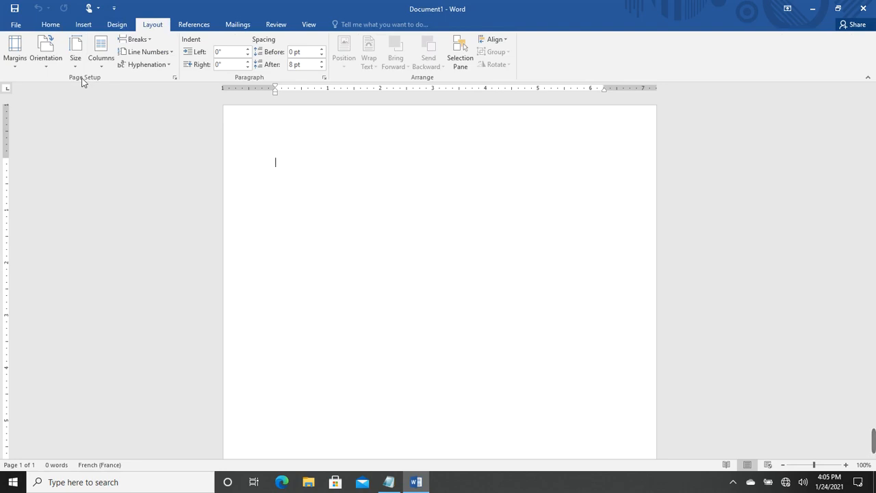
{"action": "left_click", "coordinate": [12, 67]}
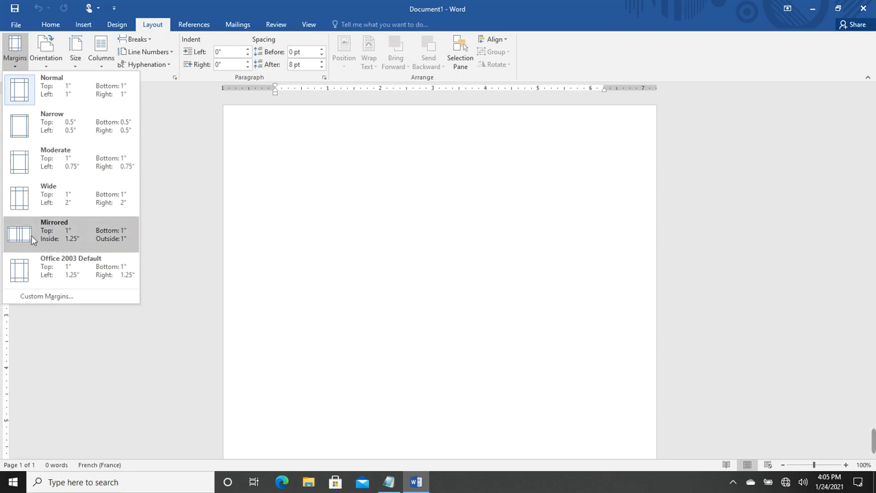
{"action": "left_click", "coordinate": [47, 64]}
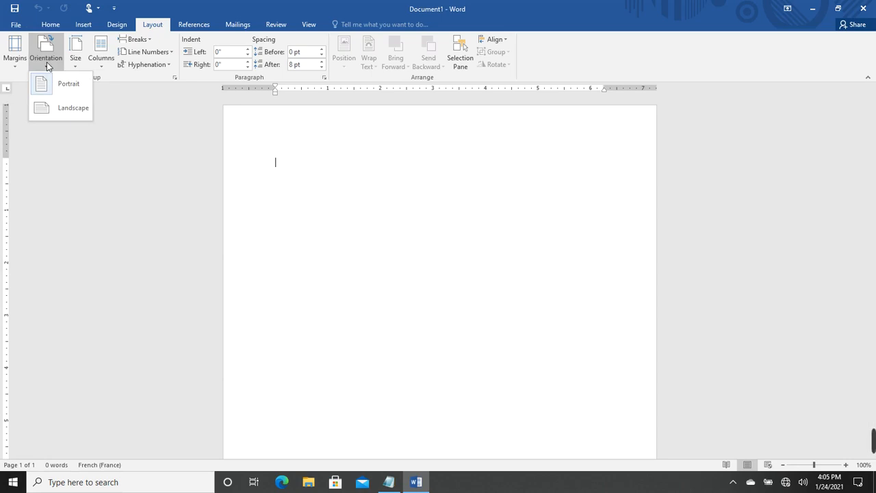
{"action": "left_click", "coordinate": [50, 111]}
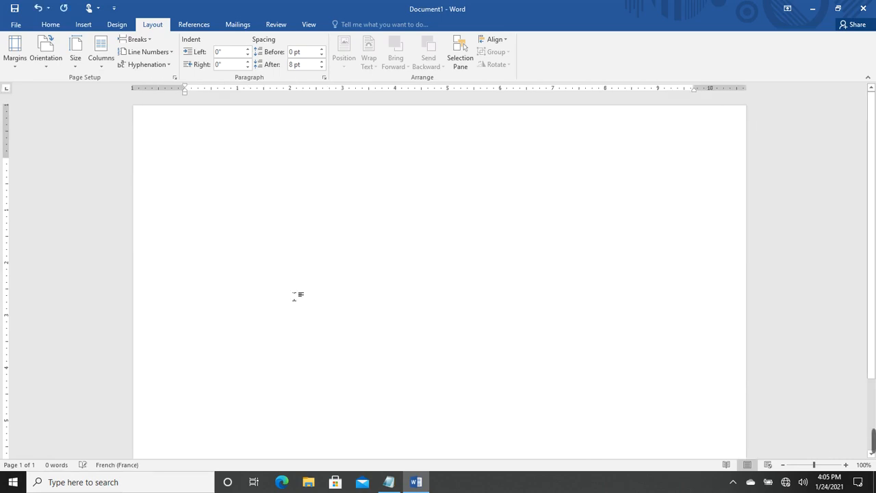
{"action": "left_click", "coordinate": [783, 465]}
{"action": "left_click", "coordinate": [782, 465]}
{"action": "left_click", "coordinate": [782, 465]}
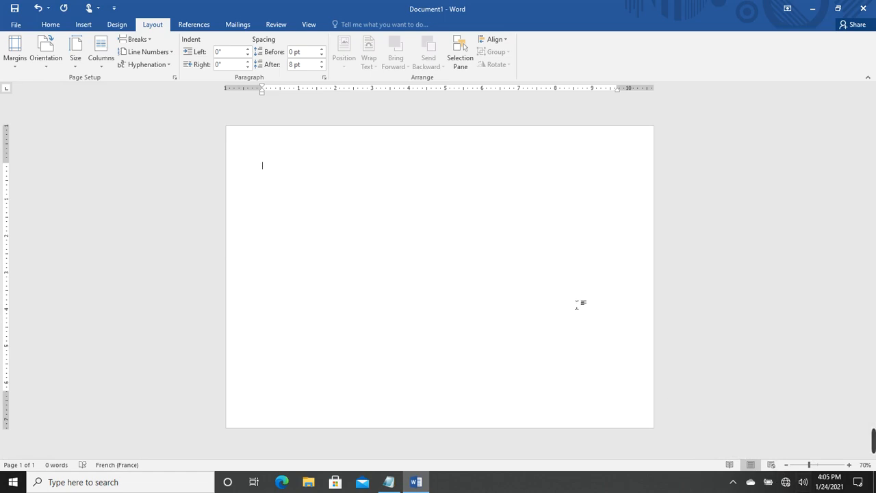
Return the page orientation to portrait and bring up the paper size list
{"action": "left_click", "coordinate": [47, 67]}
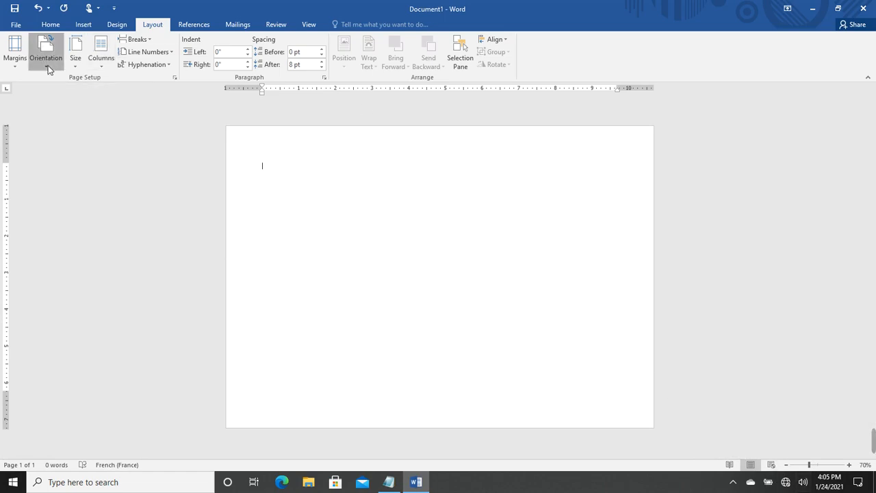
{"action": "left_click", "coordinate": [56, 93]}
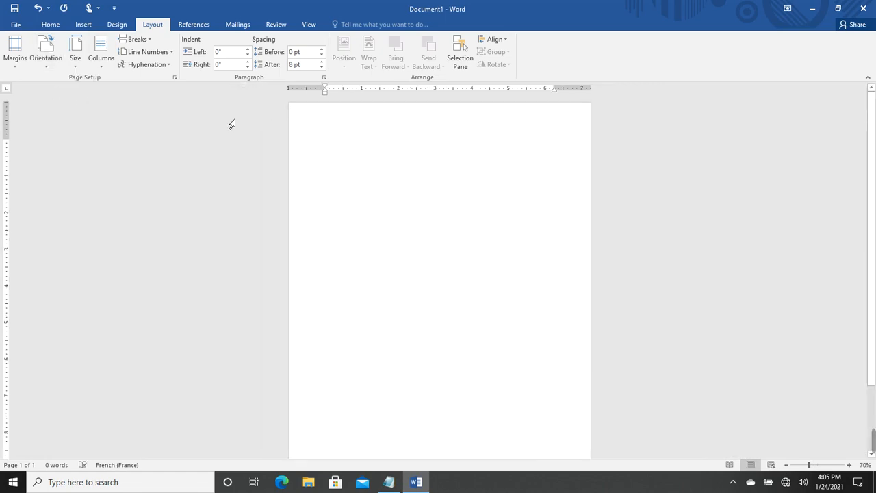
{"action": "left_click", "coordinate": [76, 68]}
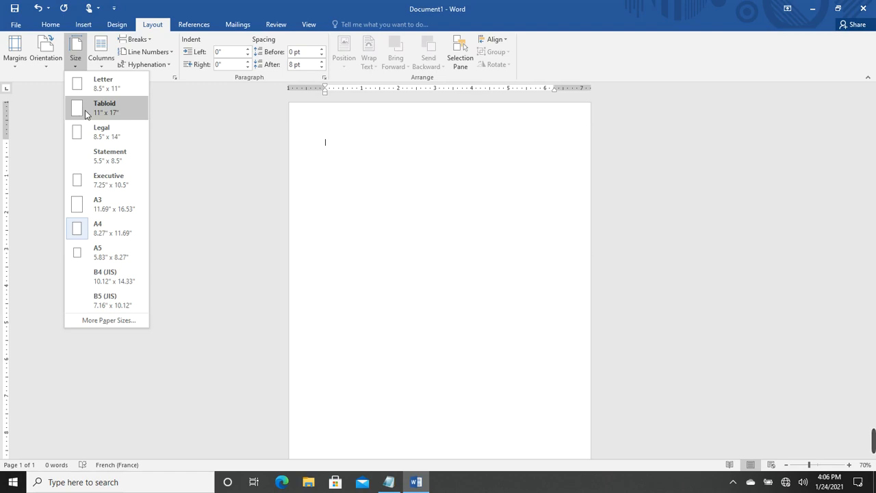
Dismiss the paper sizes unchanged and show the One, Two, Three, Left, Right column choices
{"action": "left_click", "coordinate": [241, 171]}
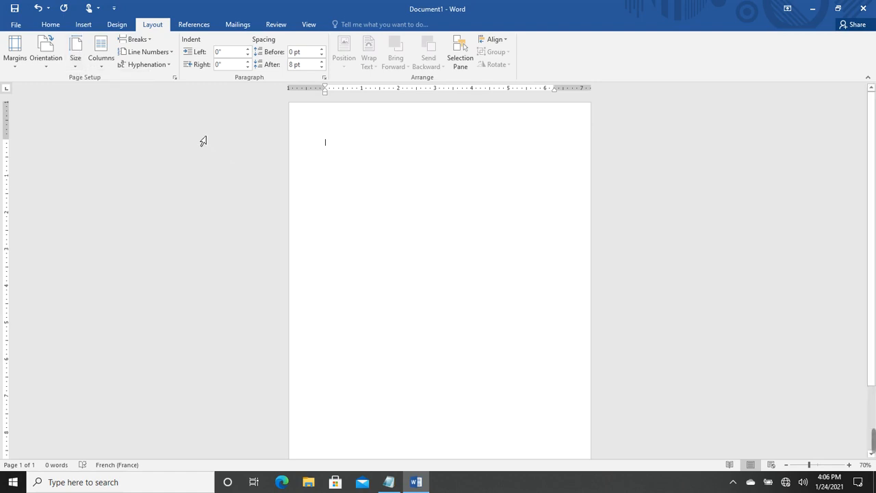
{"action": "left_click", "coordinate": [101, 72]}
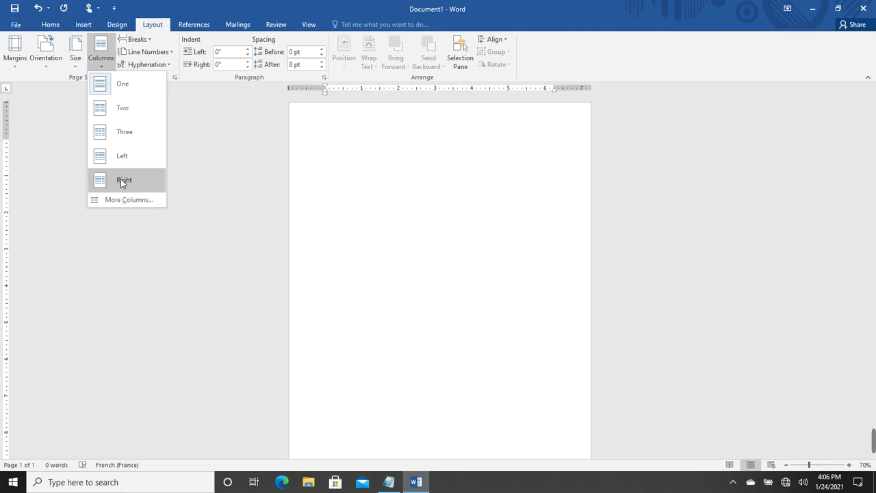
Browse Line Numbers, Hyphenation and Breaks without applying anything, then bring up the PartiesLettre notes
{"action": "left_click", "coordinate": [212, 128]}
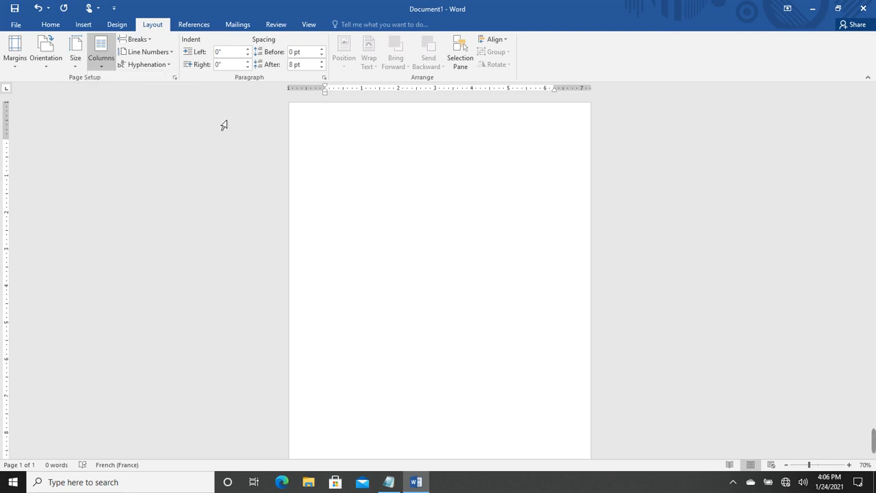
{"action": "left_click", "coordinate": [171, 53]}
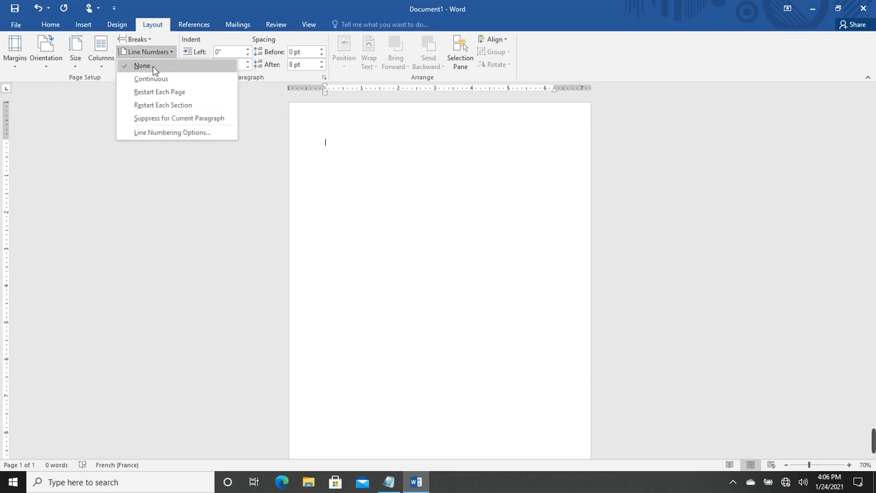
{"action": "left_click", "coordinate": [106, 102]}
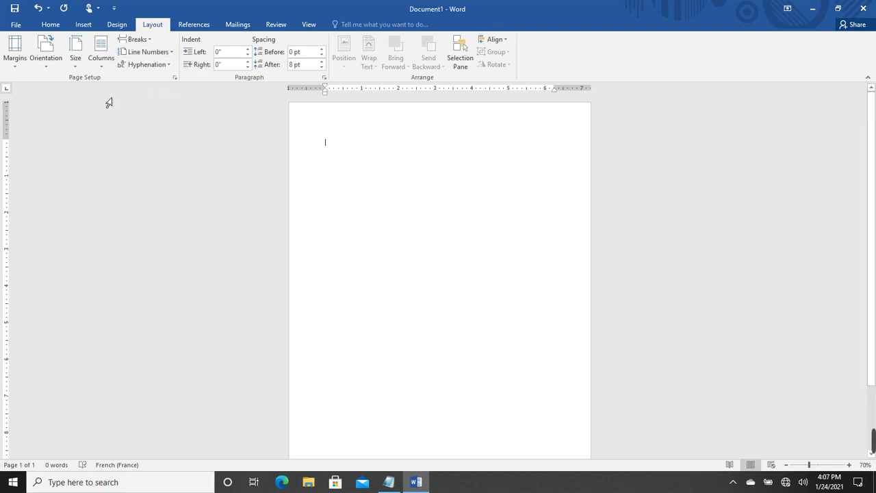
{"action": "left_click", "coordinate": [169, 65]}
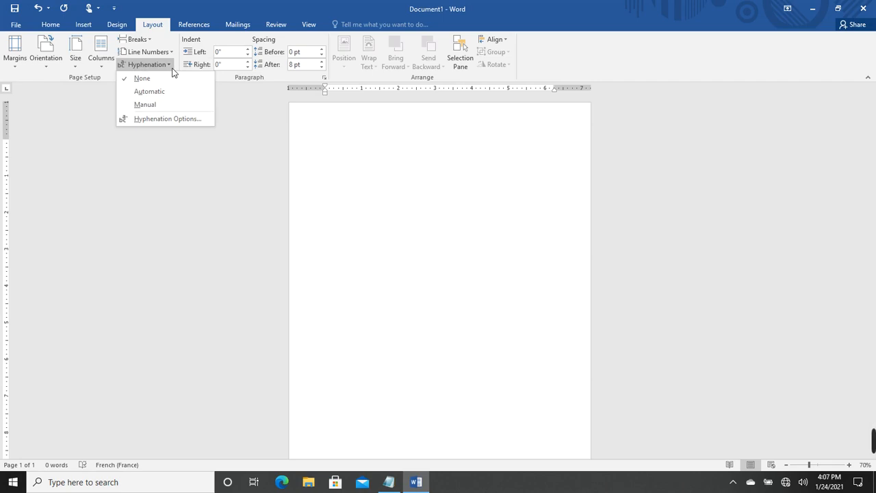
{"action": "left_click", "coordinate": [172, 69]}
{"action": "left_click", "coordinate": [171, 68]}
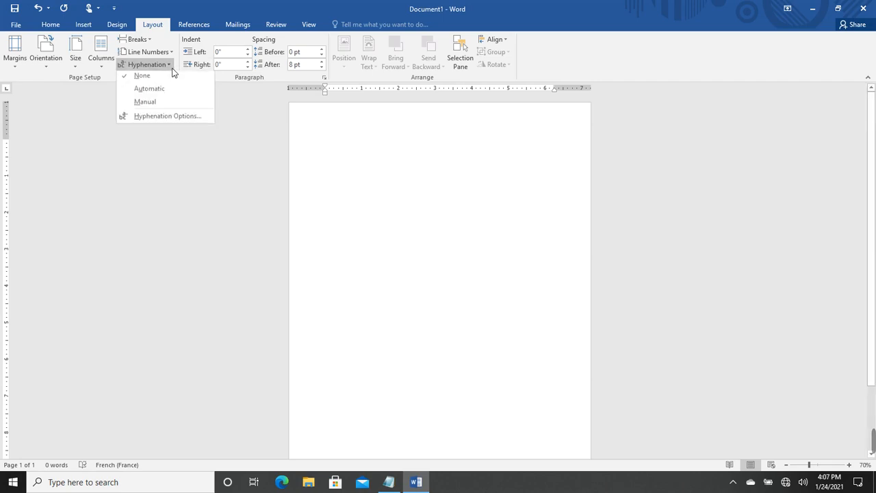
{"action": "left_click", "coordinate": [154, 182]}
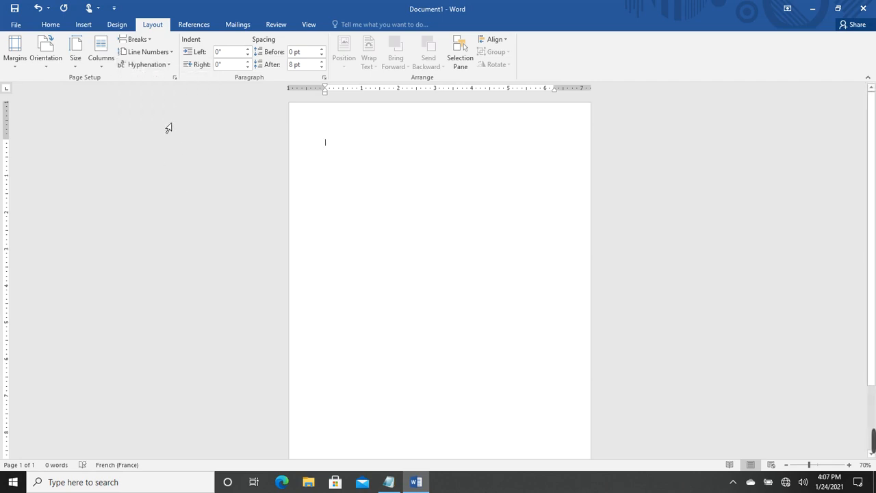
{"action": "left_click", "coordinate": [152, 40]}
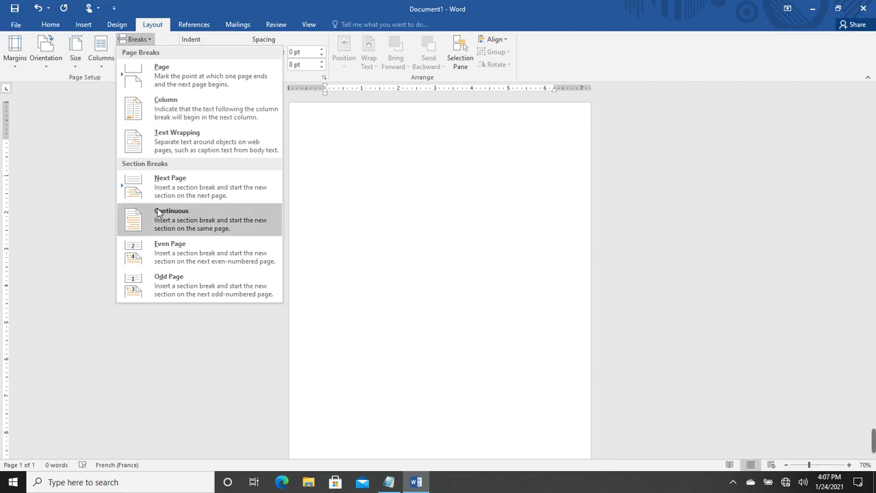
{"action": "left_click", "coordinate": [90, 168]}
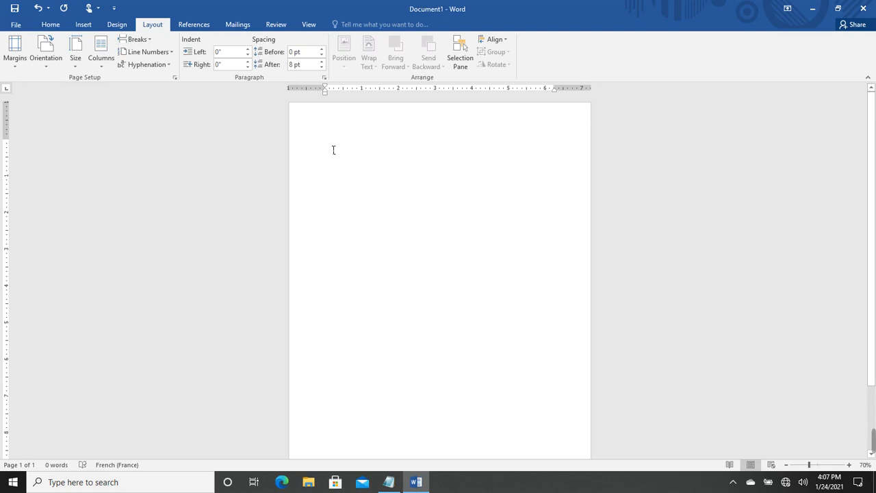
{"action": "left_click", "coordinate": [388, 482]}
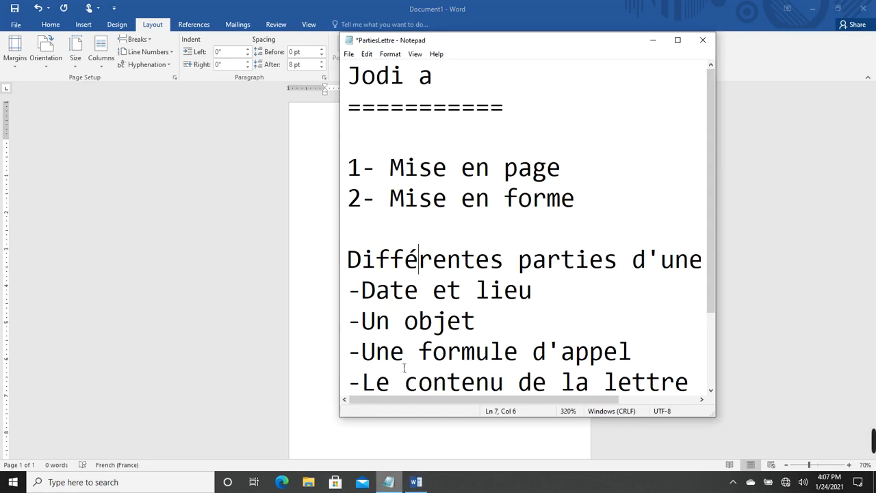
Bring the blank Word document back in front of the Notepad outline
{"action": "left_click", "coordinate": [318, 227]}
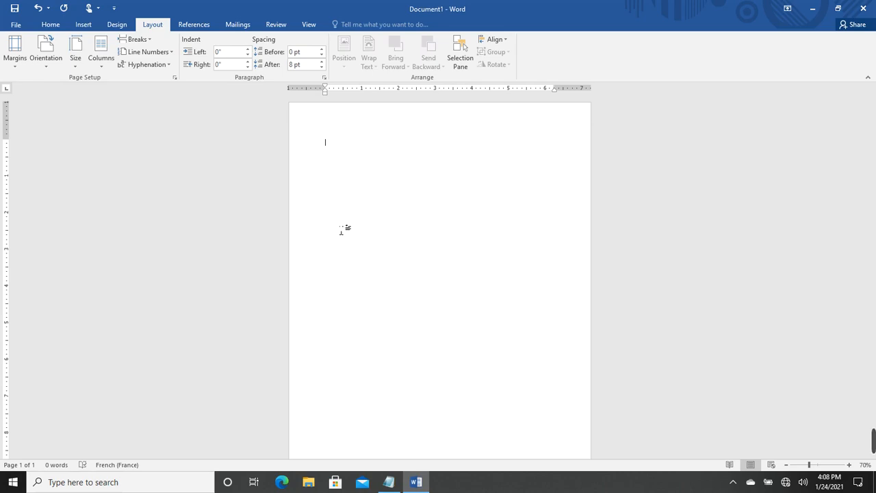
Switch to the Home tab and peek at the Find and Select options without using them
{"action": "left_click", "coordinate": [48, 26]}
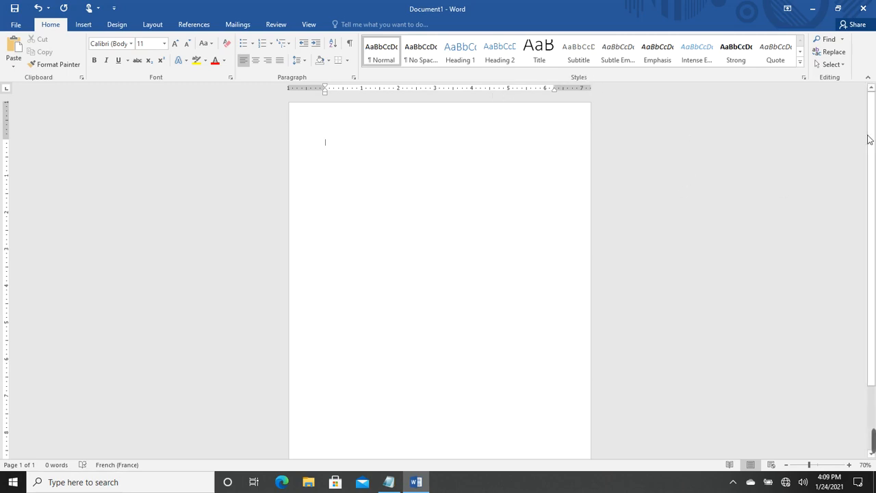
{"action": "left_click", "coordinate": [843, 40]}
{"action": "left_click", "coordinate": [843, 40]}
{"action": "left_click", "coordinate": [834, 64]}
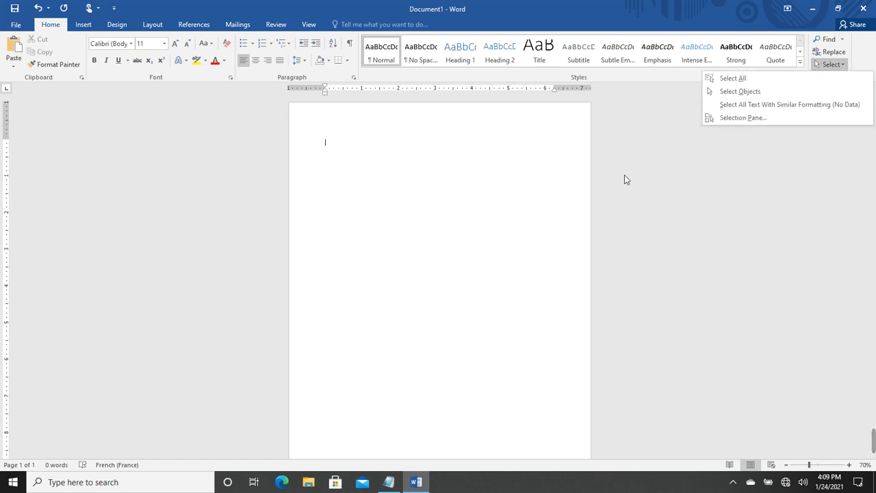
{"action": "left_click", "coordinate": [439, 193]}
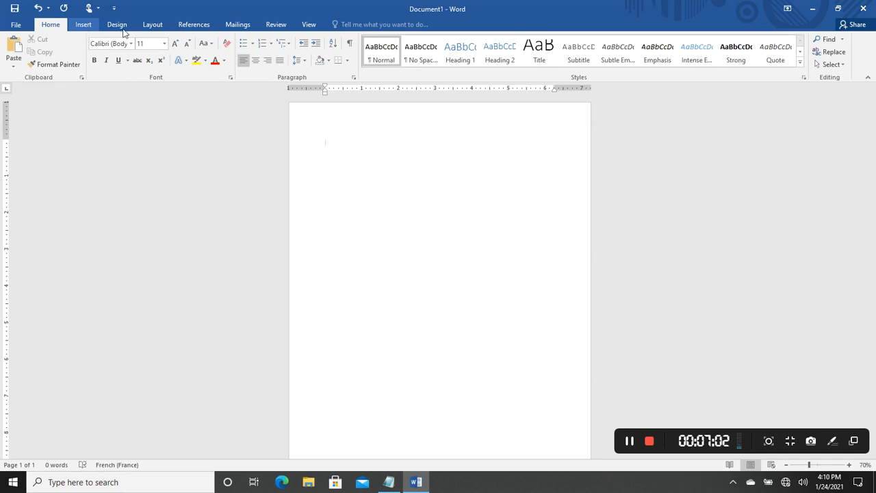
Change the page to Landscape orientation and Letter paper size from the Layout tab
{"action": "left_click", "coordinate": [154, 25]}
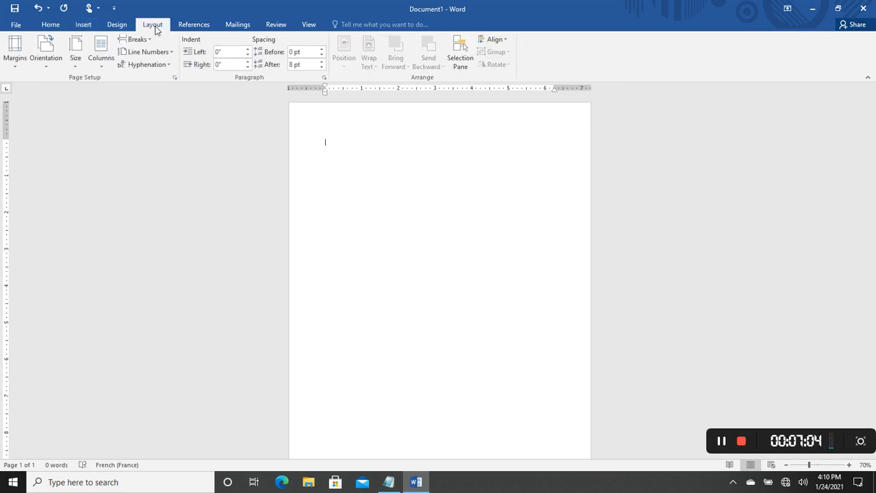
{"action": "left_click", "coordinate": [55, 68]}
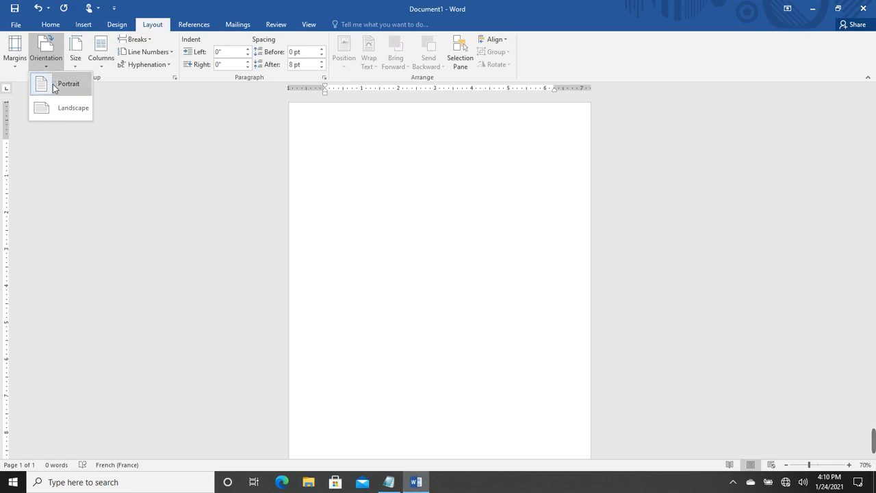
{"action": "left_click", "coordinate": [69, 107]}
{"action": "left_click", "coordinate": [77, 62]}
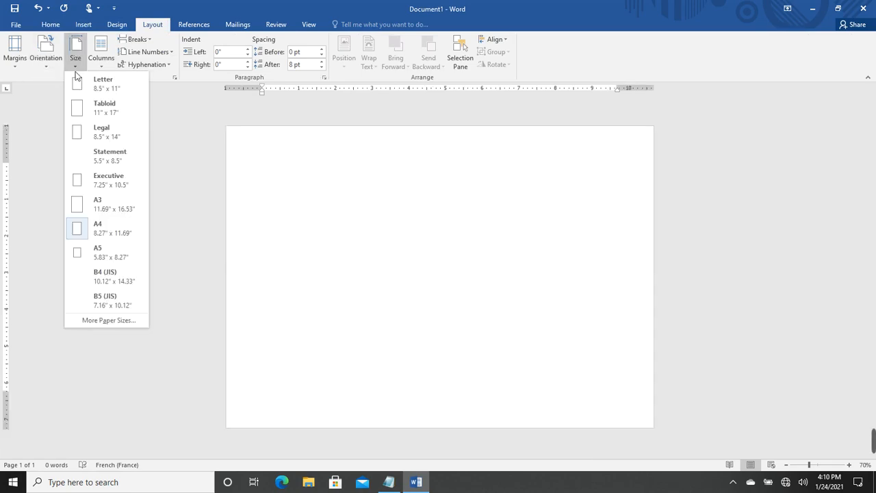
{"action": "left_click", "coordinate": [86, 87]}
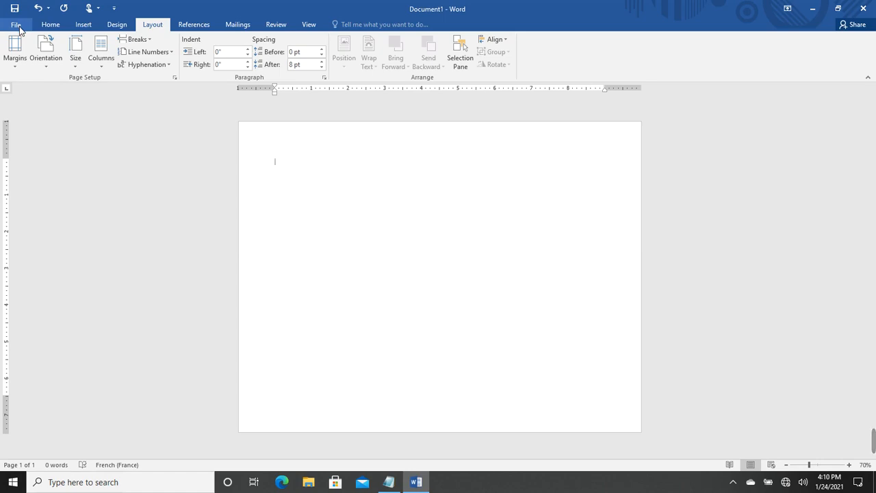
Apply the yellow standard colour as the page background via Design > Page Color
{"action": "left_click", "coordinate": [111, 28]}
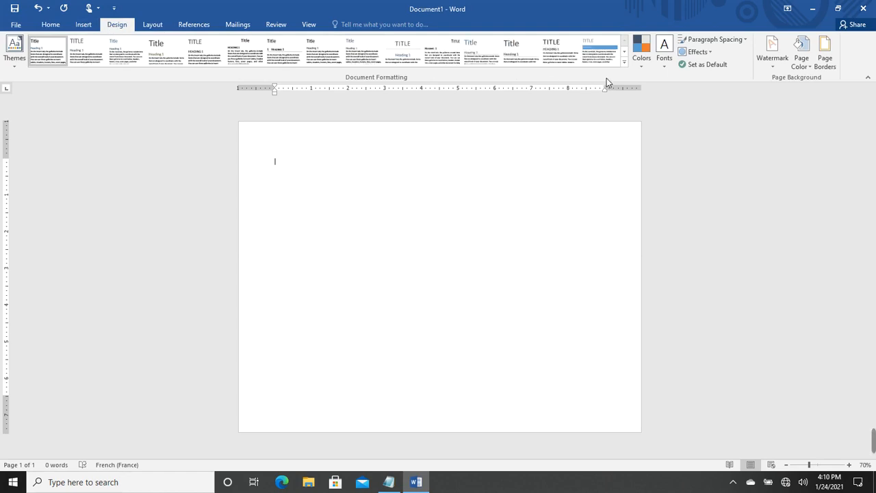
{"action": "left_click", "coordinate": [810, 71]}
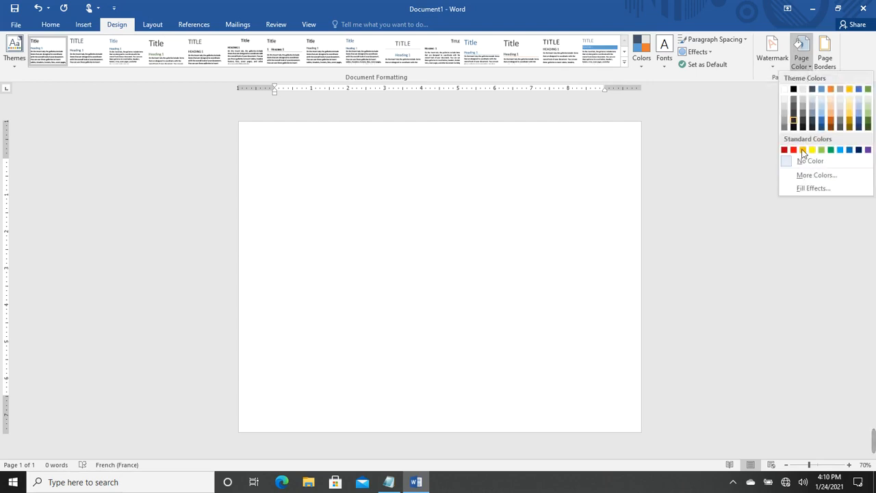
{"action": "left_click", "coordinate": [812, 150]}
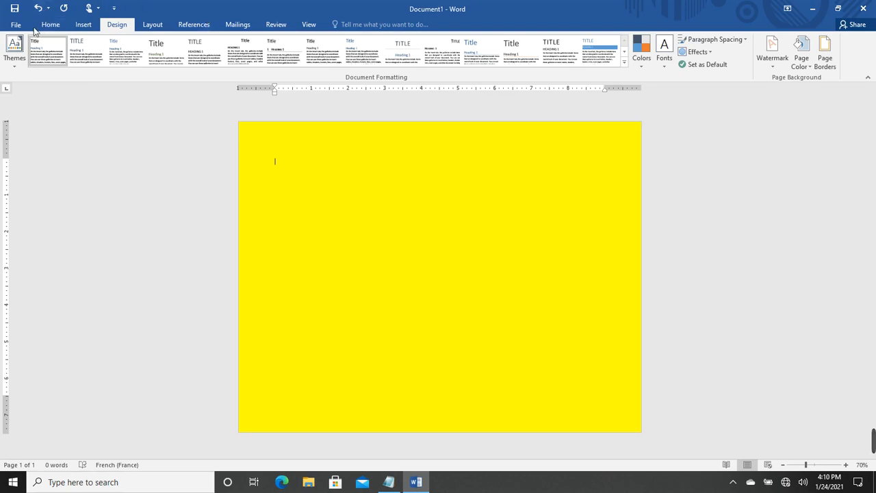
{"action": "left_click", "coordinate": [82, 27]}
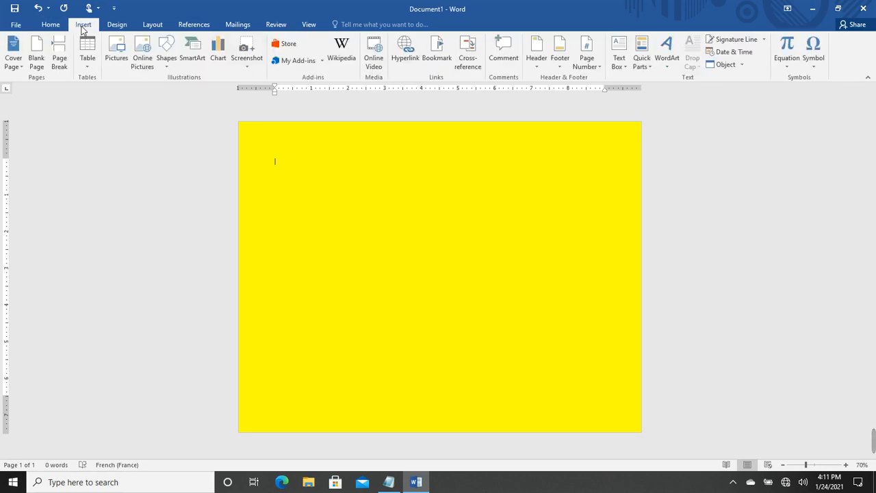
Draw an oval shape across the middle of the page
{"action": "left_click", "coordinate": [168, 69]}
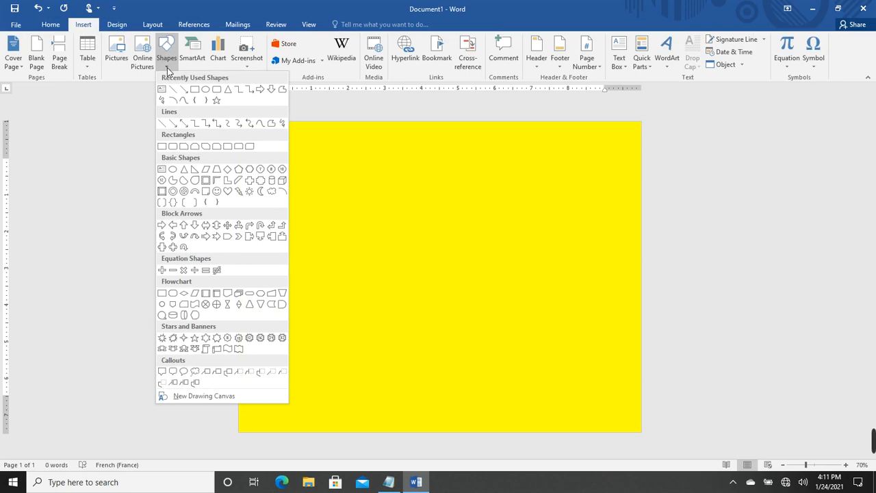
{"action": "left_click", "coordinate": [205, 89]}
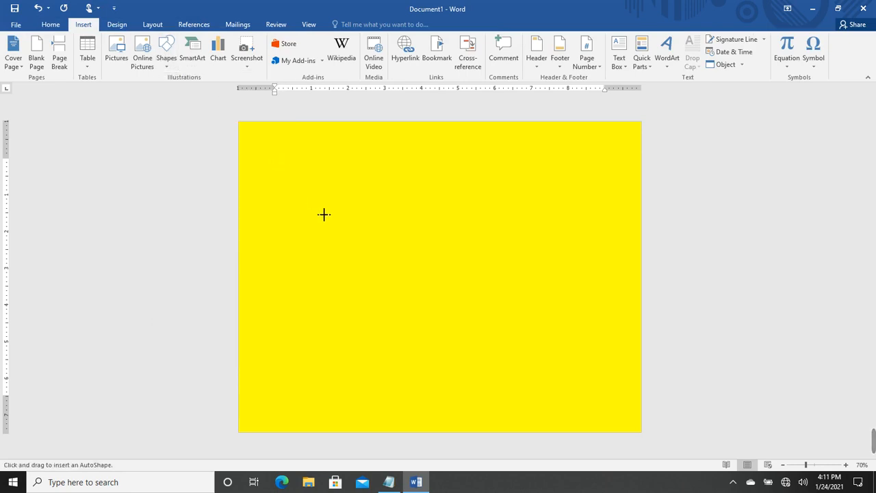
{"action": "mouse_move", "coordinate": [324, 214]}
{"action": "left_mouse_down"}
{"action": "mouse_move", "coordinate": [346, 285]}
{"action": "mouse_move", "coordinate": [529, 309]}
{"action": "mouse_move", "coordinate": [561, 330]}
{"action": "left_mouse_up"}
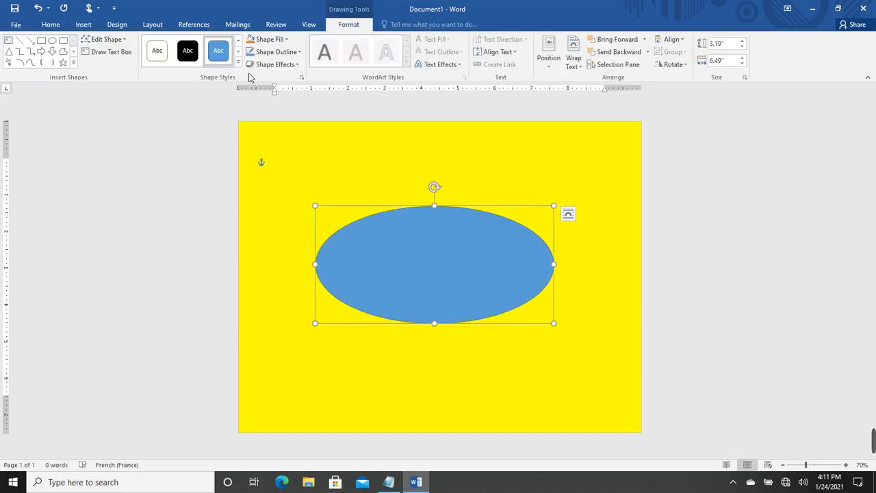
Fill the oval black, remove its outline, and nudge it slightly down and right
{"action": "left_click", "coordinate": [286, 39]}
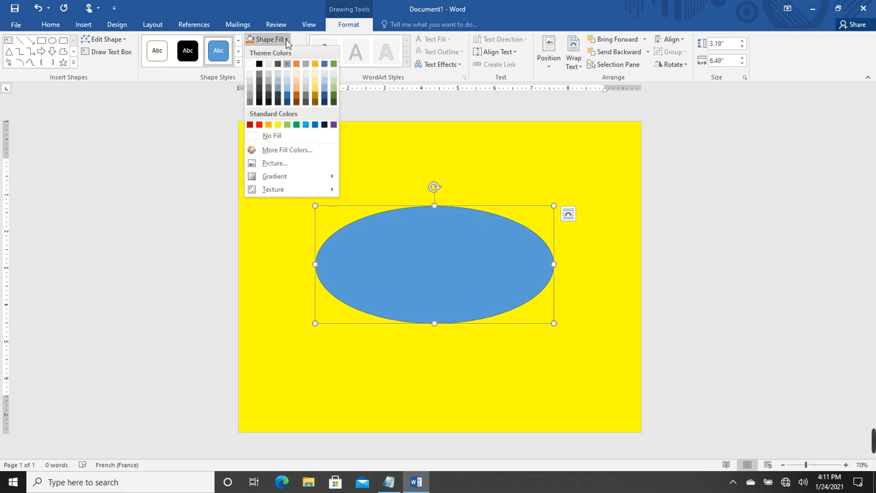
{"action": "left_click", "coordinate": [260, 66]}
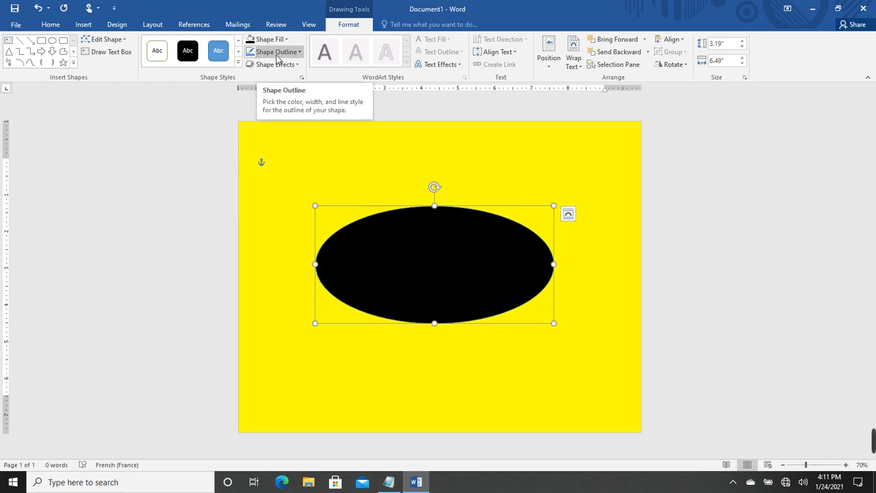
{"action": "left_click", "coordinate": [301, 53]}
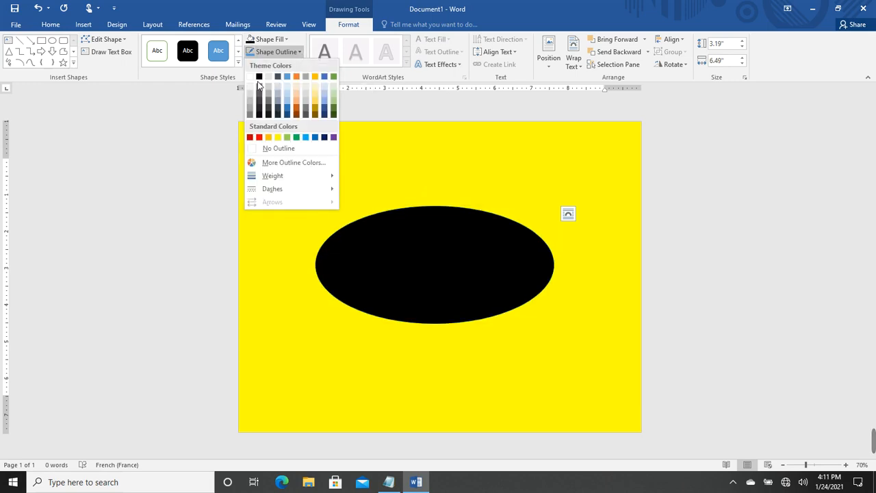
{"action": "left_click", "coordinate": [271, 149]}
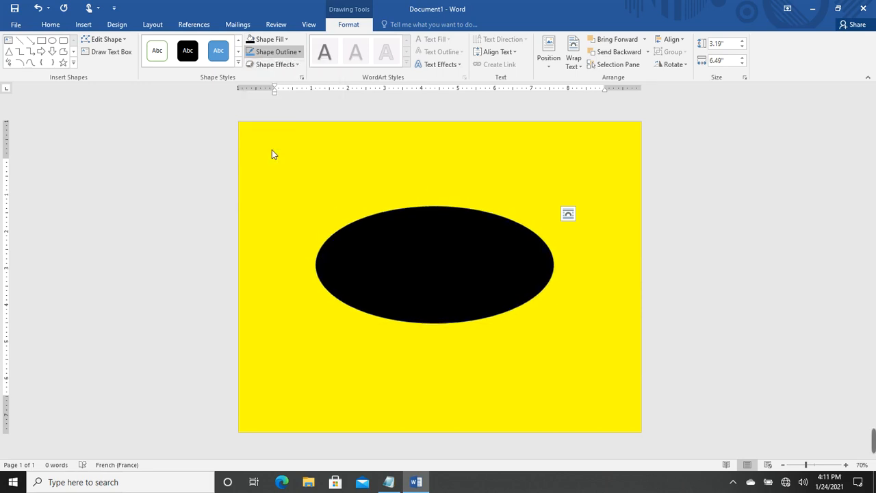
{"action": "left_click_drag", "start_coordinate": [461, 264], "coordinate": [475, 276]}
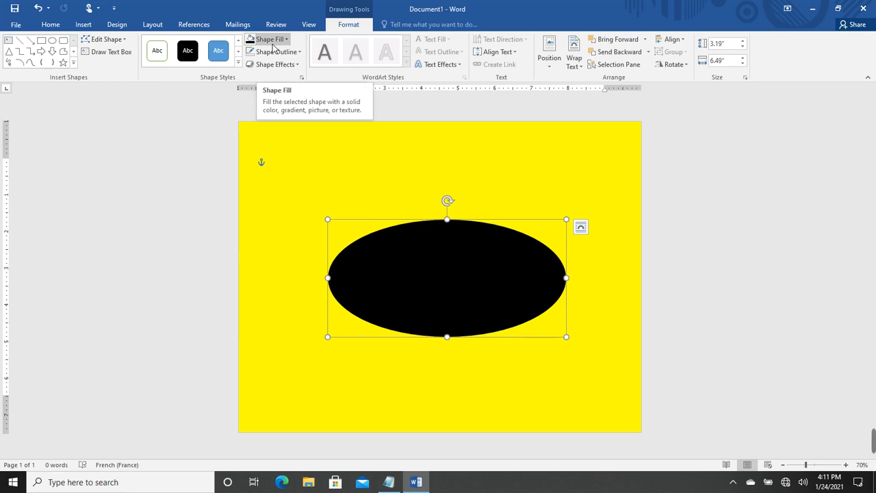
Draw a text box over the black ellipse and resize it to about 1.73" by 5.03"
{"action": "left_click", "coordinate": [81, 24]}
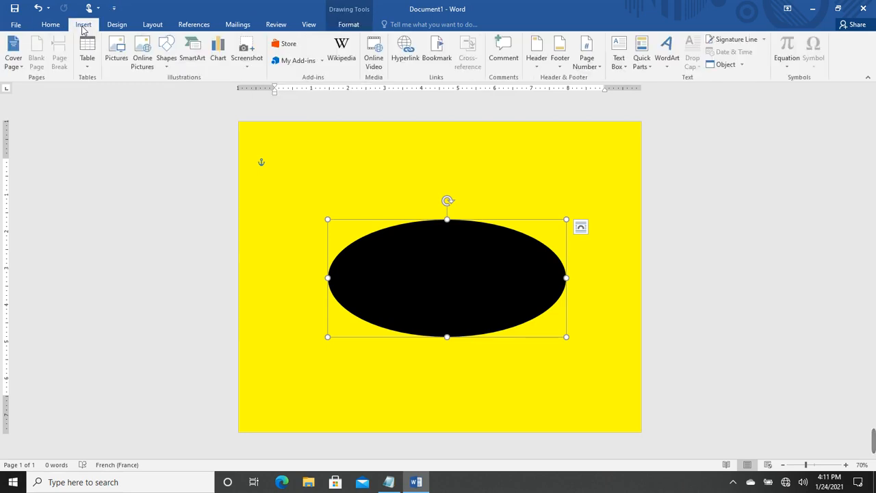
{"action": "left_click", "coordinate": [166, 60]}
{"action": "left_click", "coordinate": [162, 90]}
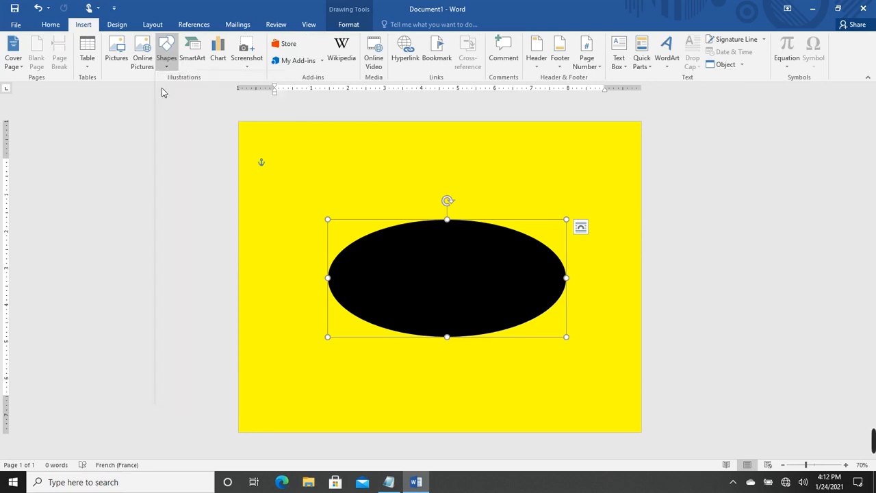
{"action": "left_click_drag", "start_coordinate": [382, 273], "coordinate": [383, 273]}
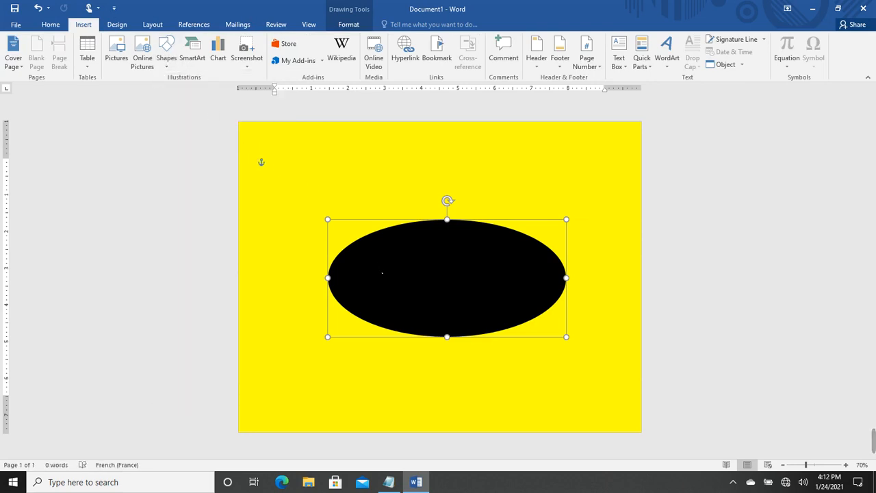
{"action": "left_click_drag", "start_coordinate": [455, 304], "coordinate": [452, 296]}
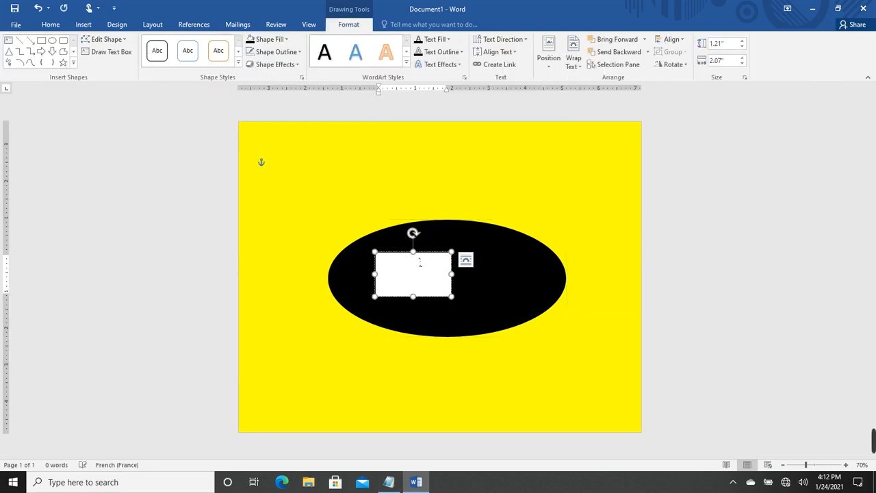
{"action": "left_click_drag", "start_coordinate": [381, 274], "coordinate": [352, 275]}
{"action": "left_click_drag", "start_coordinate": [489, 278], "coordinate": [538, 276]}
{"action": "left_click_drag", "start_coordinate": [450, 299], "coordinate": [448, 322]}
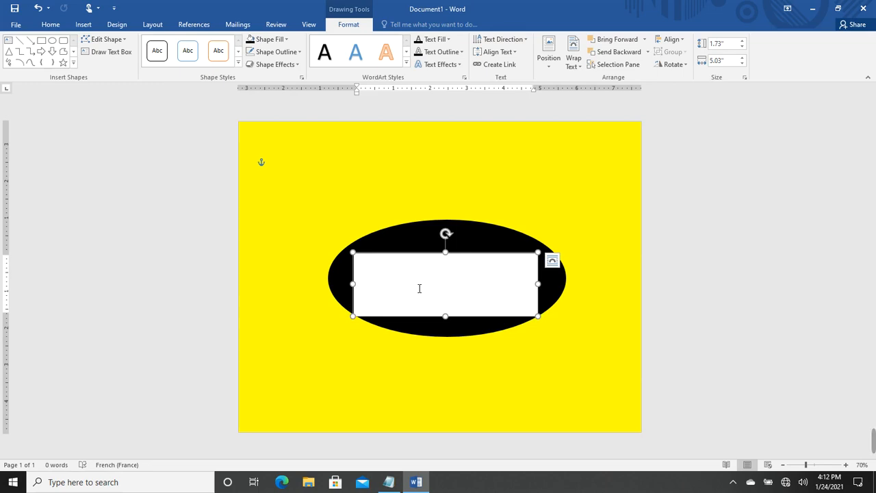
Type C.A.M. into the text box and set it to 72 pt
{"action": "type", "text": "c.A"}
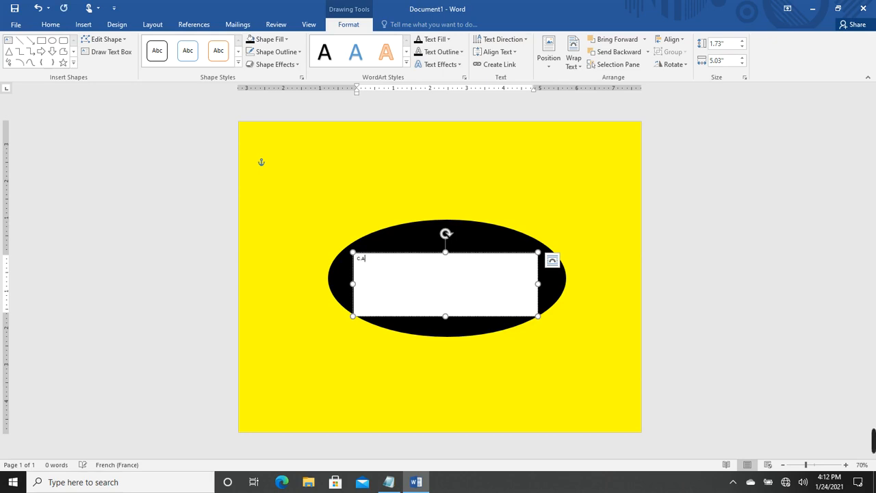
{"action": "type", "text": ".M."}
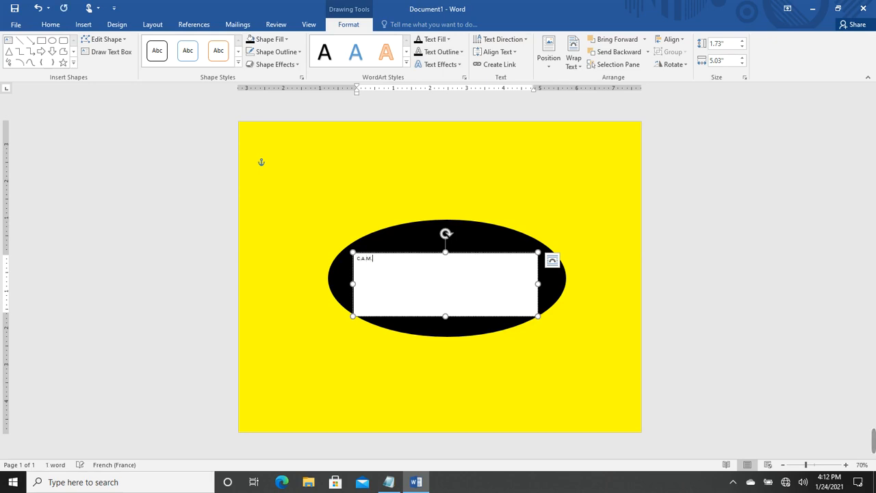
{"action": "double_click", "coordinate": [376, 259]}
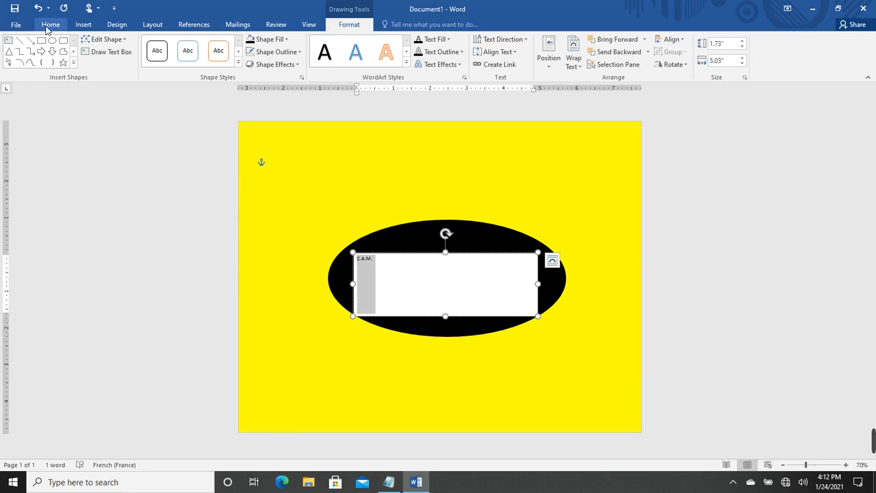
{"action": "left_click", "coordinate": [49, 25]}
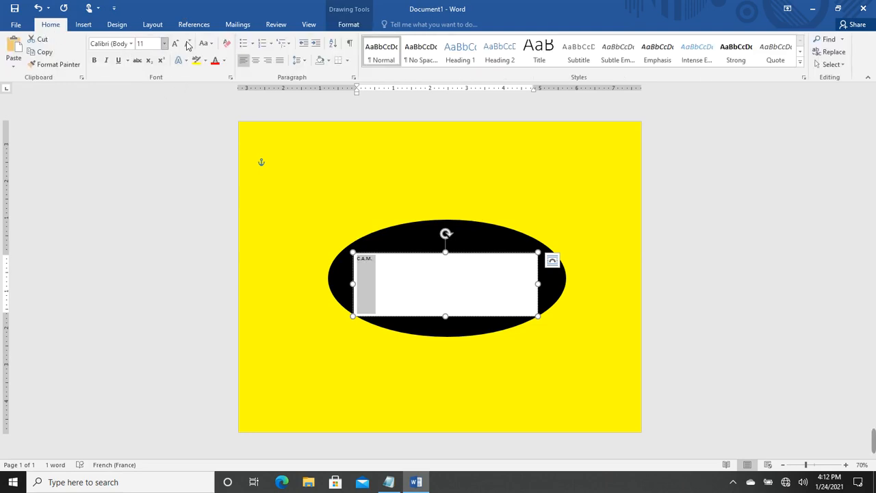
{"action": "left_click", "coordinate": [164, 44]}
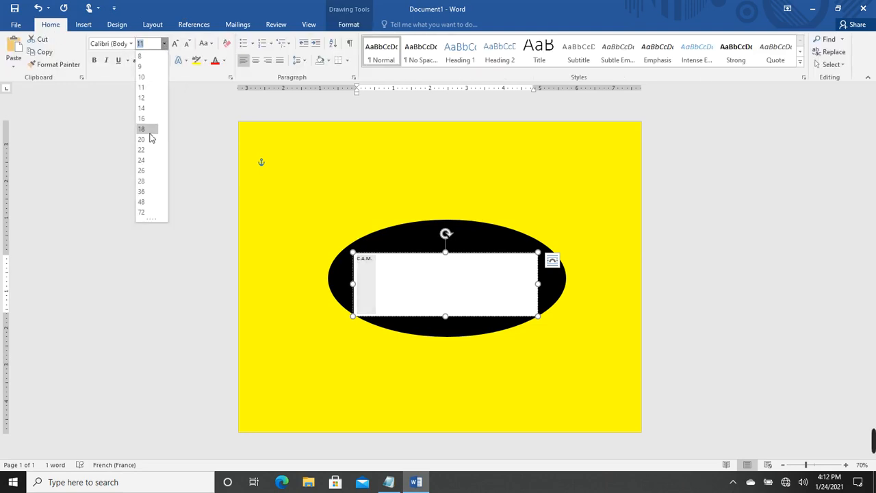
{"action": "left_click", "coordinate": [146, 212]}
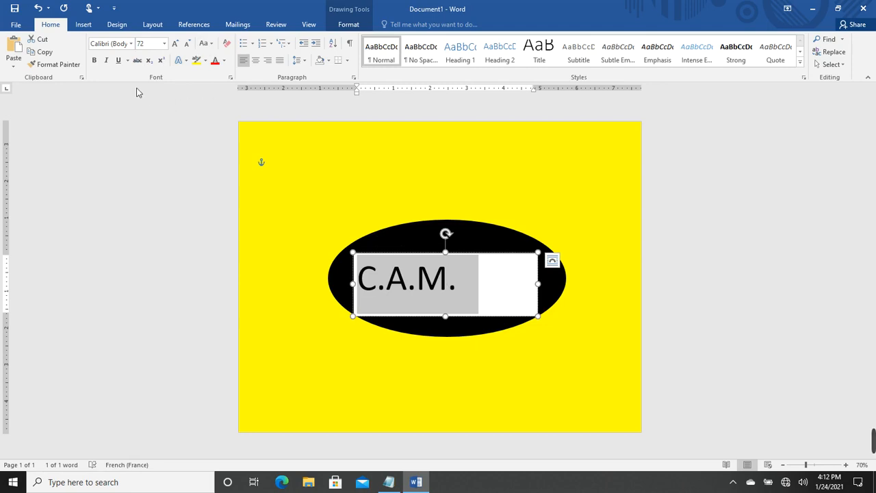
{"action": "left_click", "coordinate": [131, 44]}
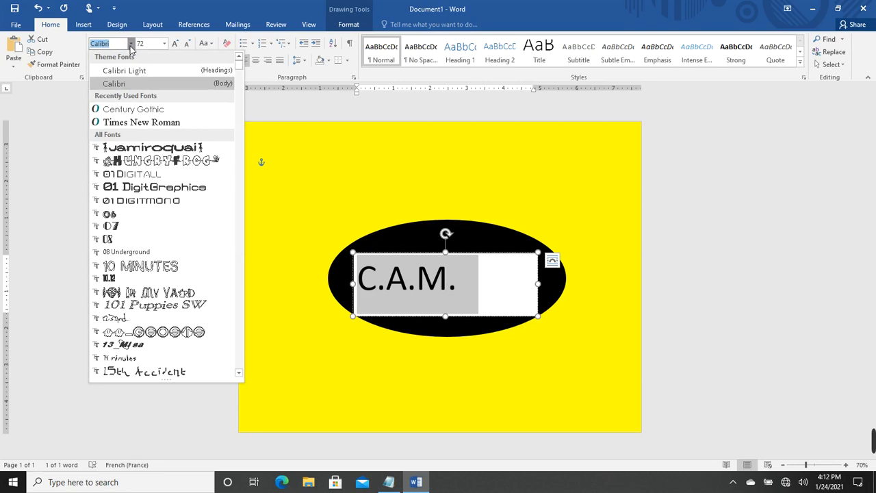
Apply Times New Roman to the 72-pt C.A.M. lettering
{"action": "scroll", "coordinate": [159, 216], "scroll_direction": "down", "scroll_amount": 3}
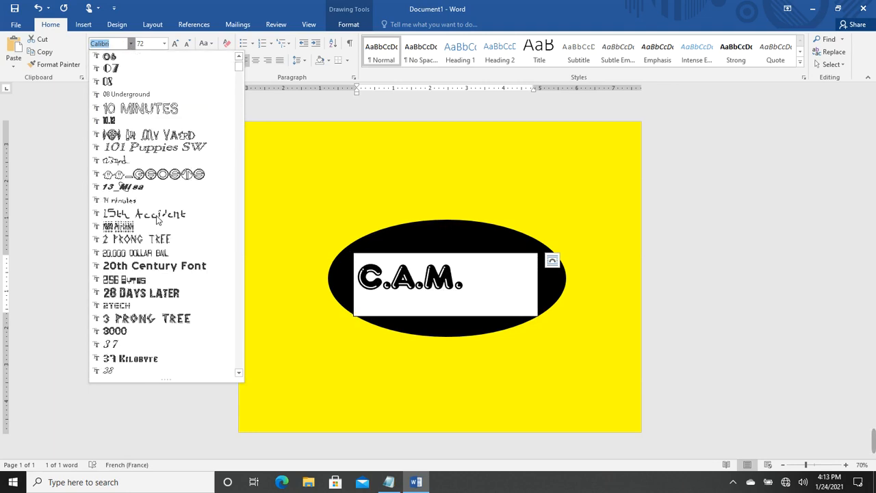
{"action": "scroll", "coordinate": [157, 219], "scroll_direction": "down", "scroll_amount": 6}
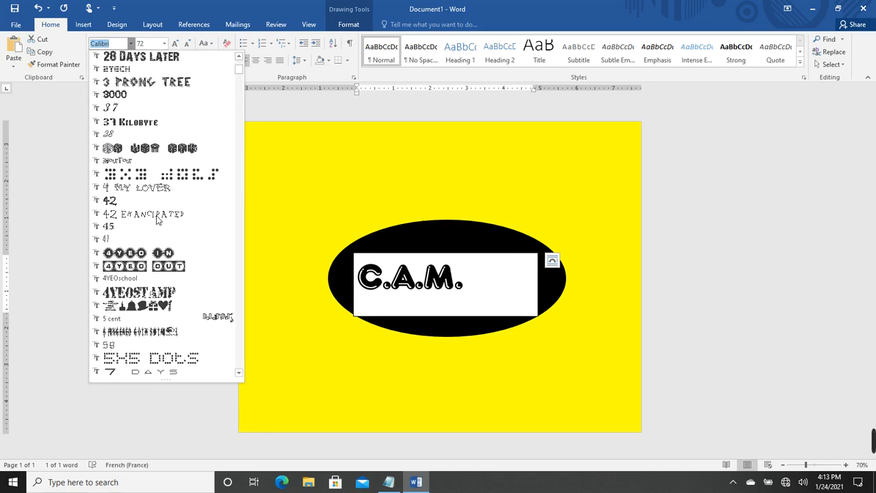
{"action": "scroll", "coordinate": [156, 219], "scroll_direction": "down", "scroll_amount": 12}
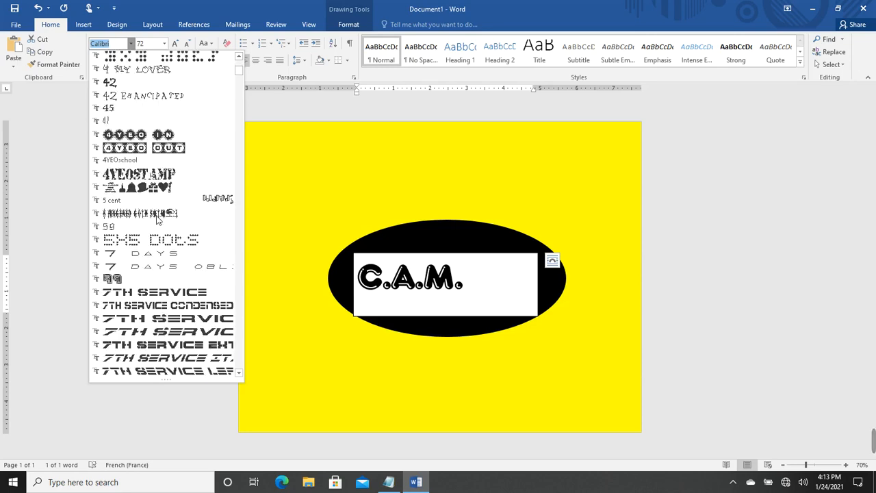
{"action": "scroll", "coordinate": [157, 219], "scroll_direction": "down", "scroll_amount": 9}
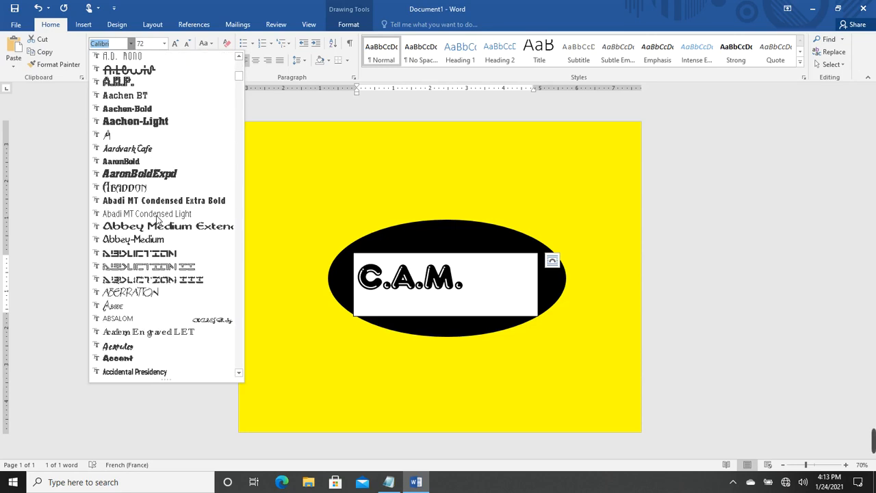
{"action": "scroll", "coordinate": [157, 219], "scroll_direction": "down", "scroll_amount": 12}
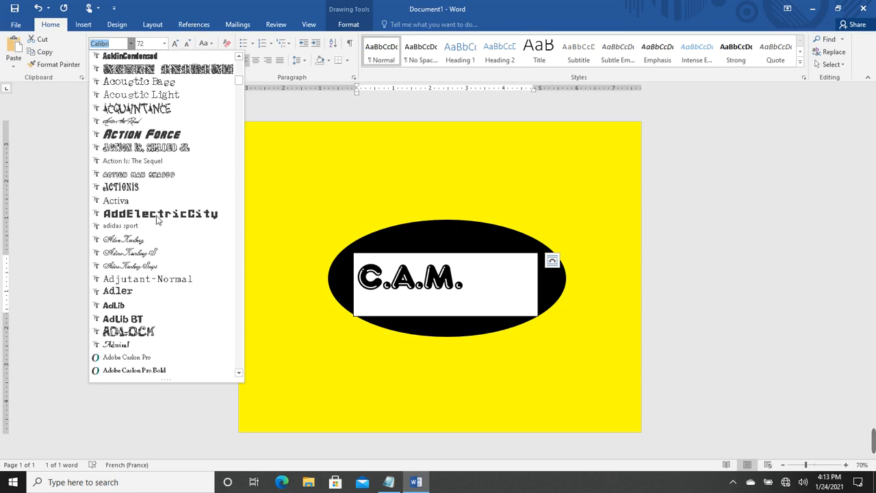
{"action": "scroll", "coordinate": [156, 218], "scroll_direction": "down", "scroll_amount": 12}
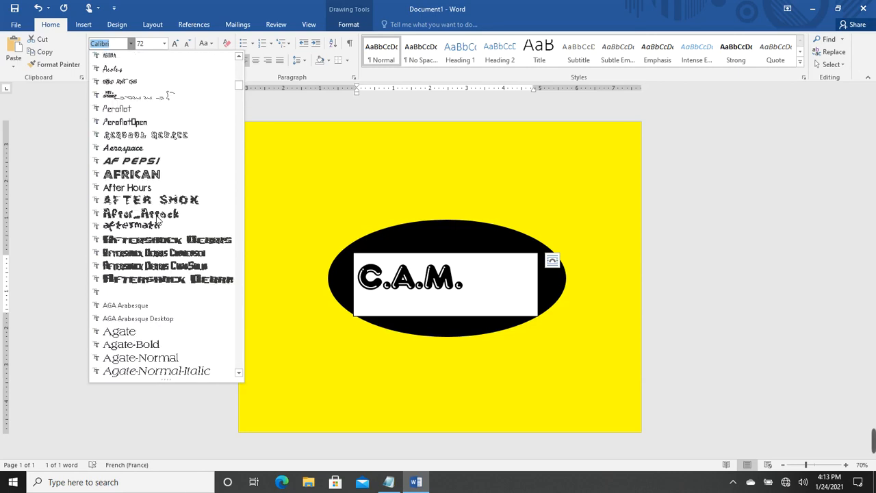
{"action": "scroll", "coordinate": [157, 219], "scroll_direction": "down", "scroll_amount": 12}
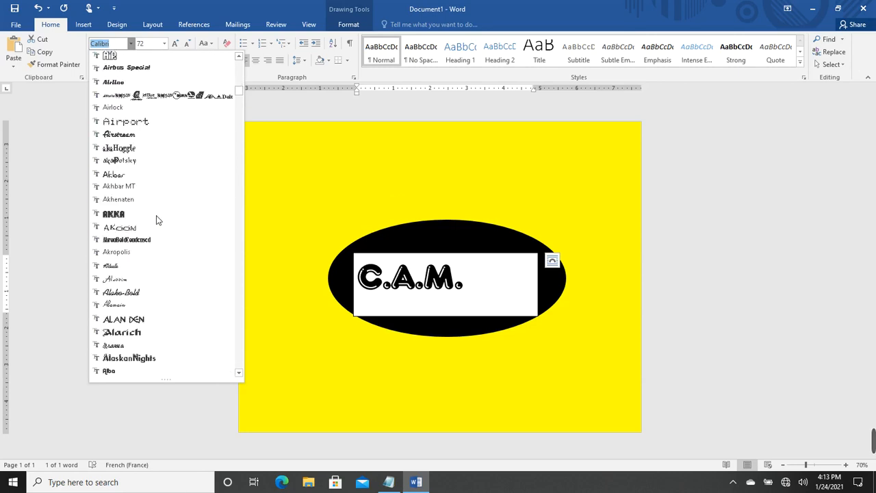
{"action": "scroll", "coordinate": [157, 218], "scroll_direction": "down", "scroll_amount": 12}
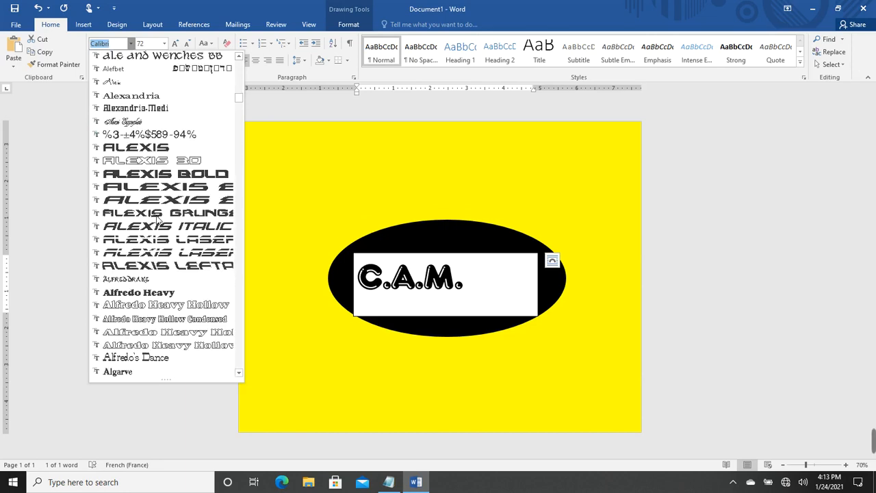
{"action": "scroll", "coordinate": [157, 219], "scroll_direction": "down", "scroll_amount": 12}
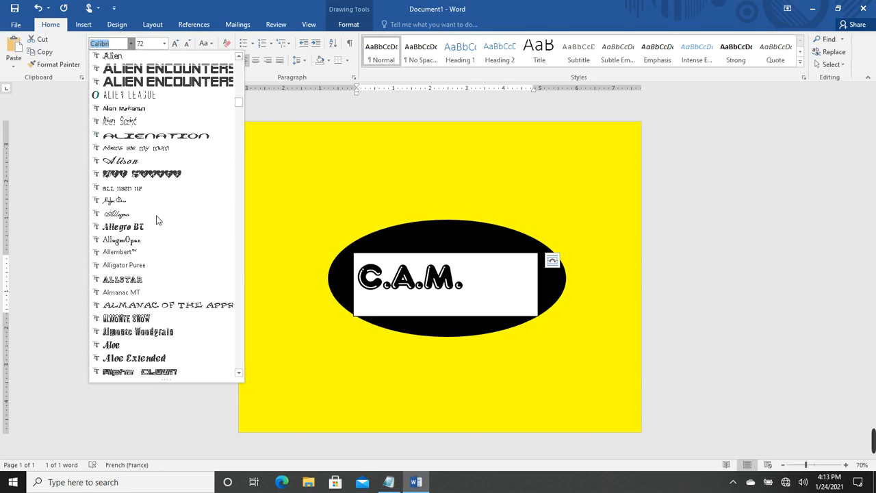
{"action": "scroll", "coordinate": [156, 219], "scroll_direction": "down", "scroll_amount": 6}
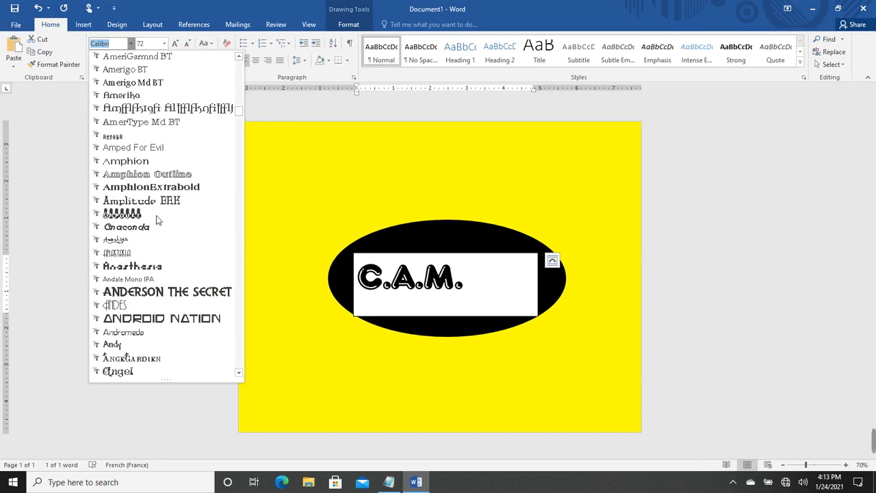
{"action": "scroll", "coordinate": [157, 219], "scroll_direction": "down", "scroll_amount": 4}
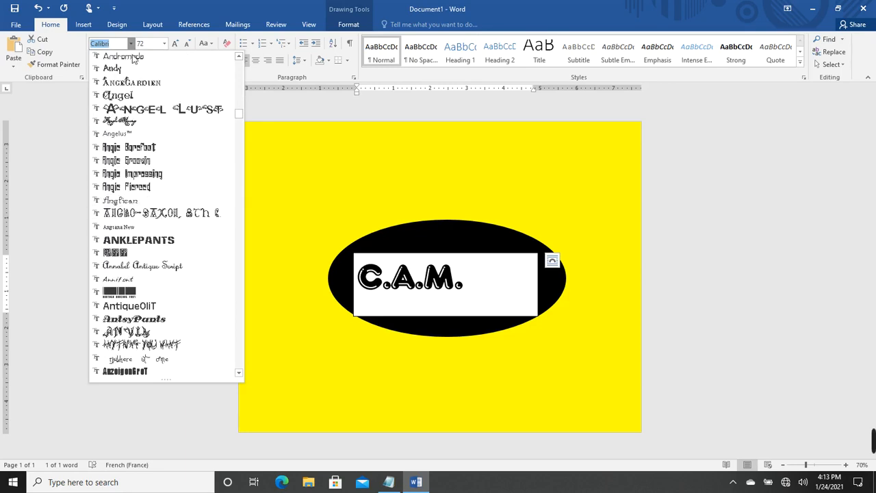
{"action": "type", "text": "Times New R"}
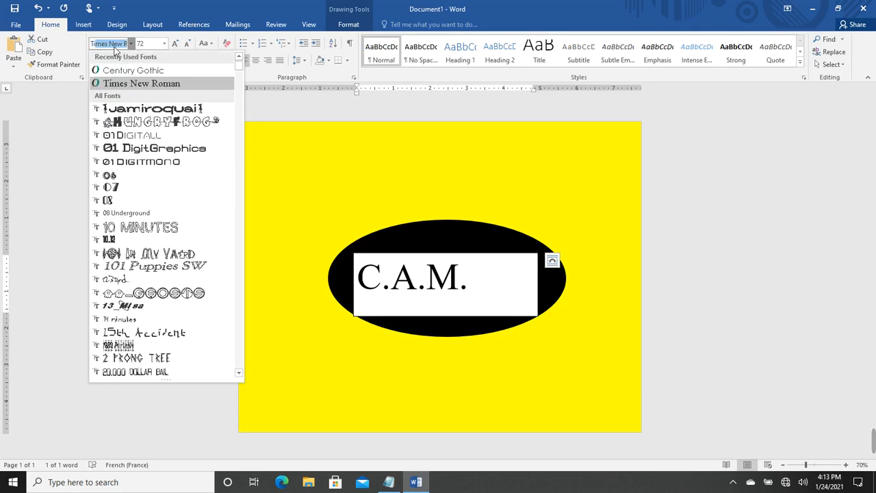
{"action": "key", "text": "Return"}
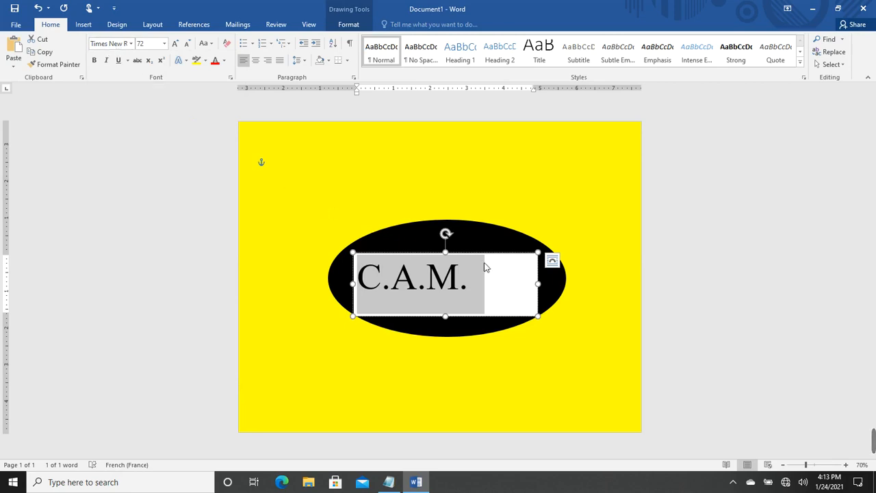
Colour the C.A.M. lettering Yellow from the Standard Colors
{"action": "left_click", "coordinate": [516, 280]}
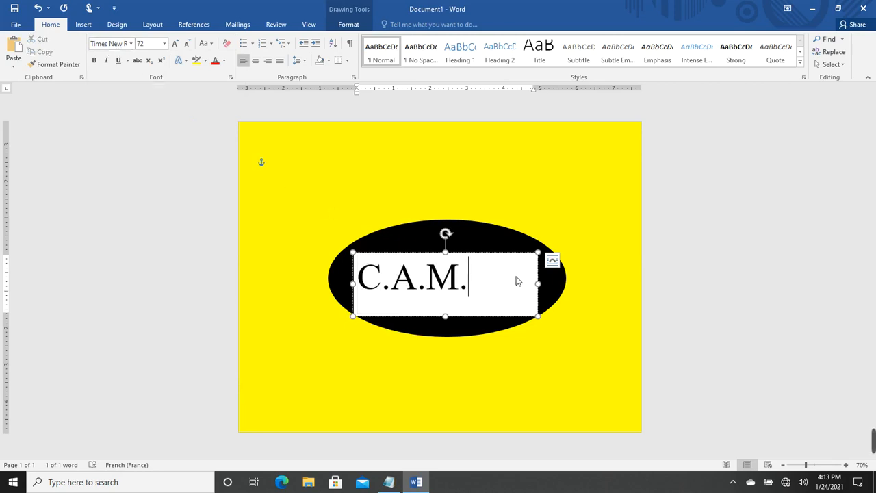
{"action": "left_click_drag", "start_coordinate": [487, 282], "coordinate": [357, 281]}
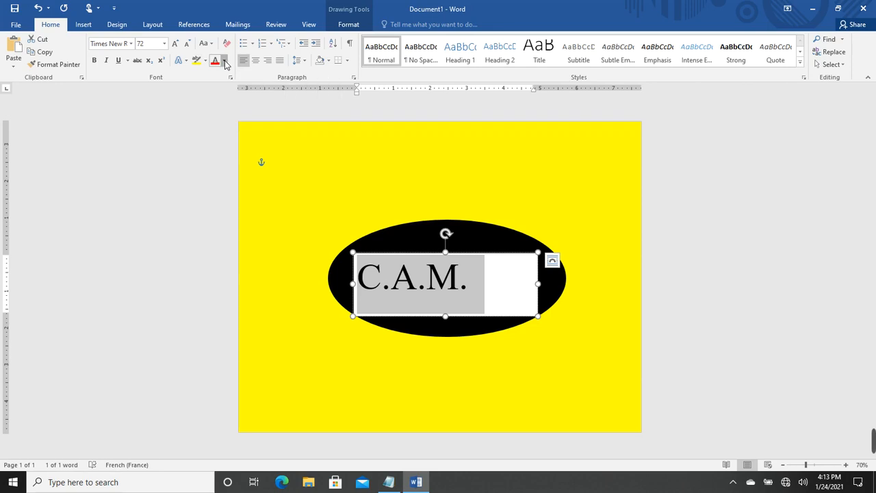
{"action": "left_click", "coordinate": [225, 62]}
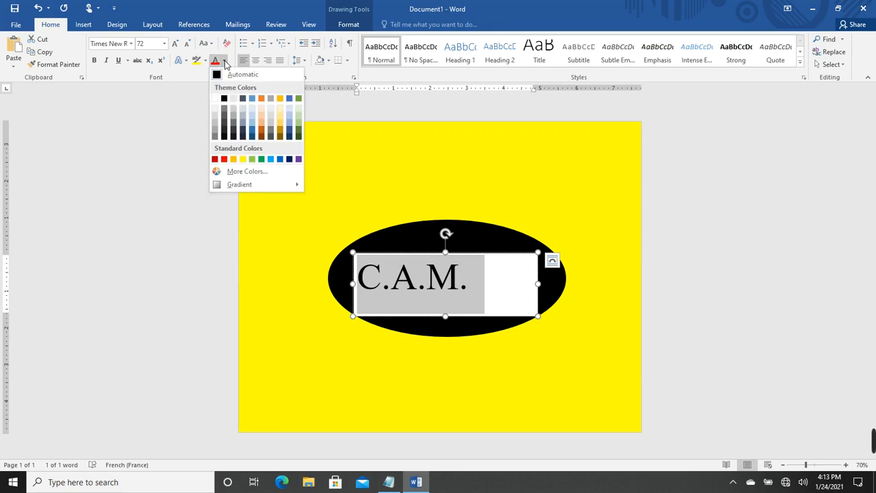
{"action": "left_click", "coordinate": [243, 159]}
{"action": "left_click", "coordinate": [471, 267]}
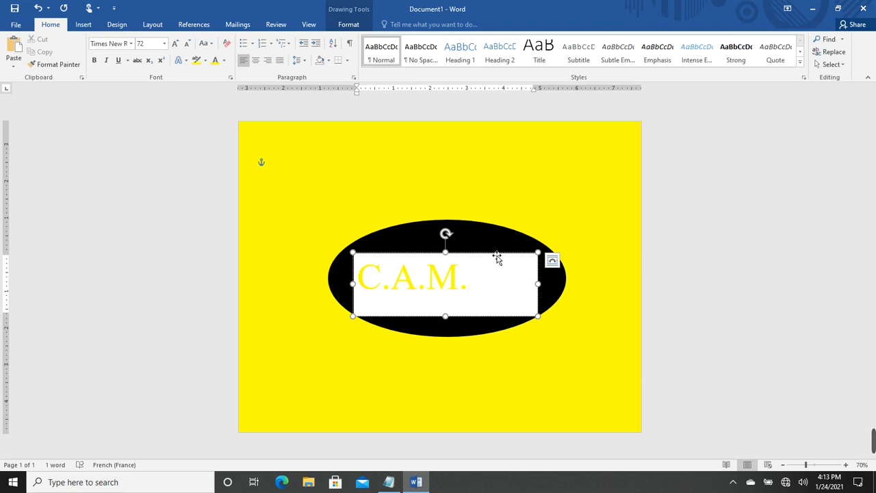
Change the C.A.M. text box's shape fill to black
{"action": "left_click", "coordinate": [496, 255]}
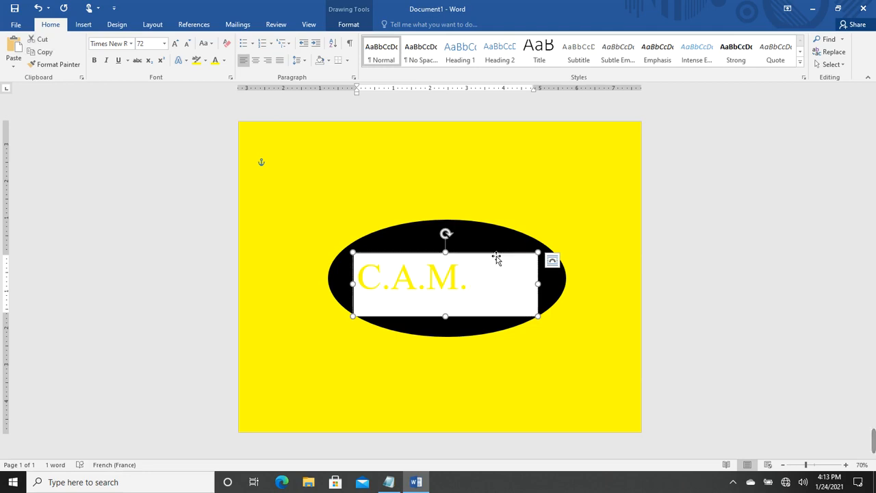
{"action": "left_click", "coordinate": [348, 24]}
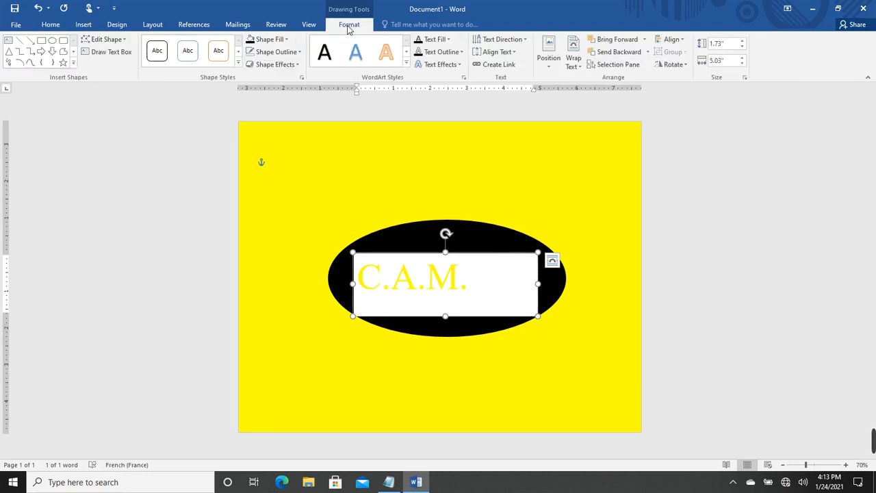
{"action": "left_click", "coordinate": [263, 41]}
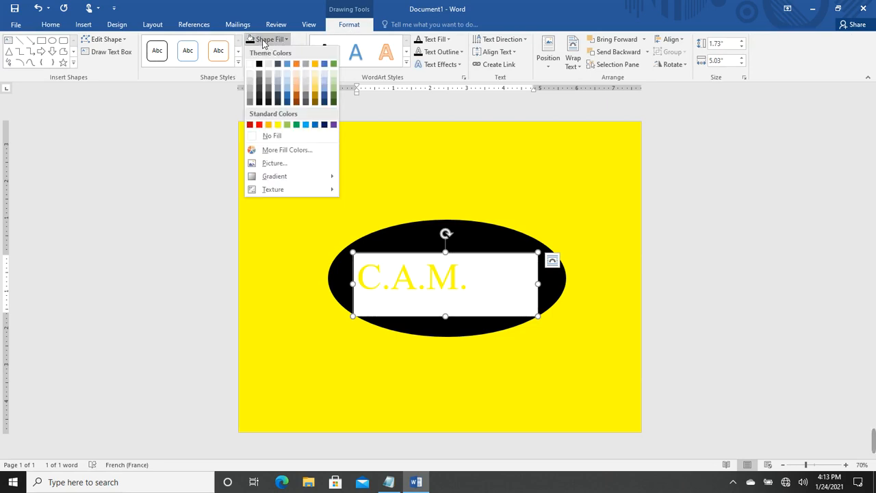
{"action": "left_click", "coordinate": [259, 66]}
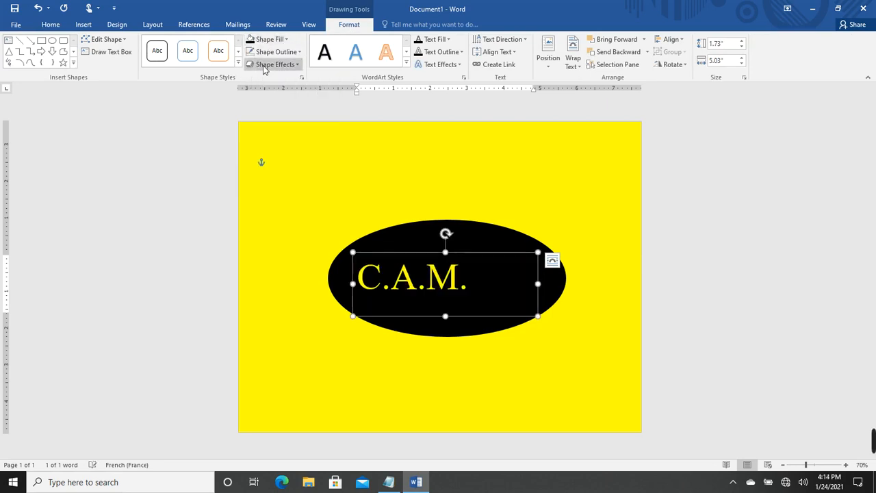
Narrow the text box slightly and centre it within the black oval
{"action": "left_click_drag", "start_coordinate": [482, 295], "coordinate": [473, 295]}
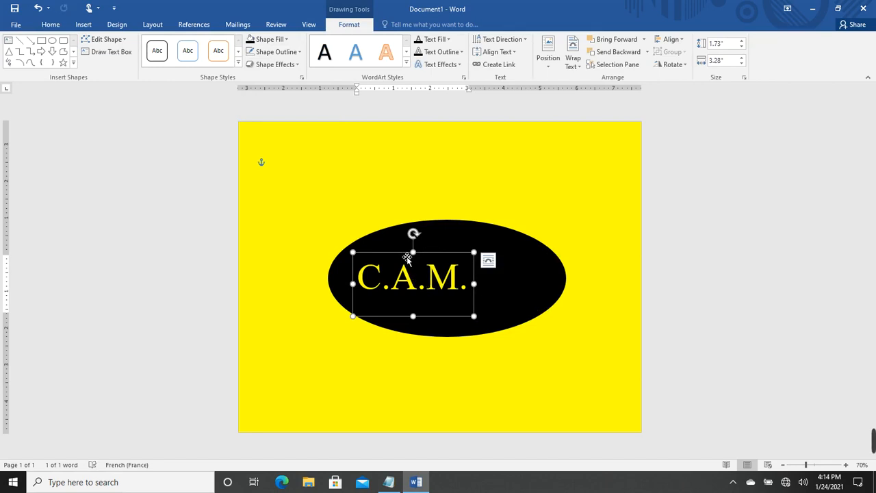
{"action": "left_click_drag", "start_coordinate": [417, 255], "coordinate": [438, 261]}
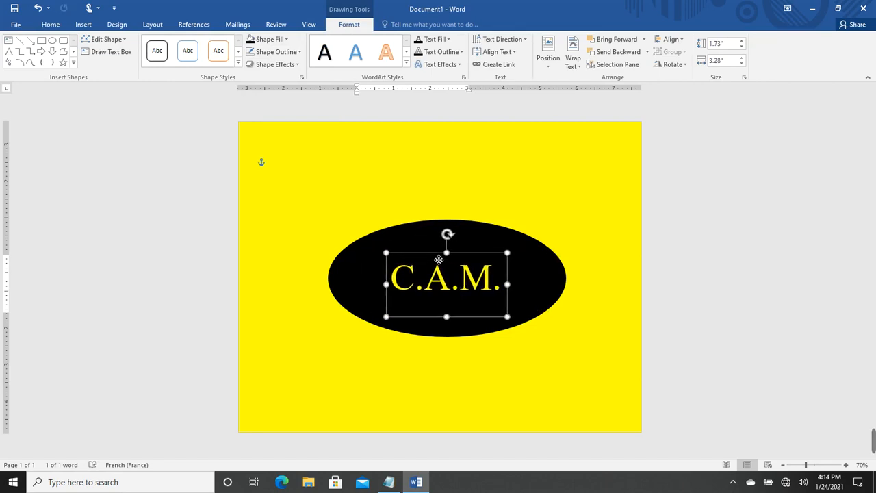
{"action": "left_click", "coordinate": [307, 240]}
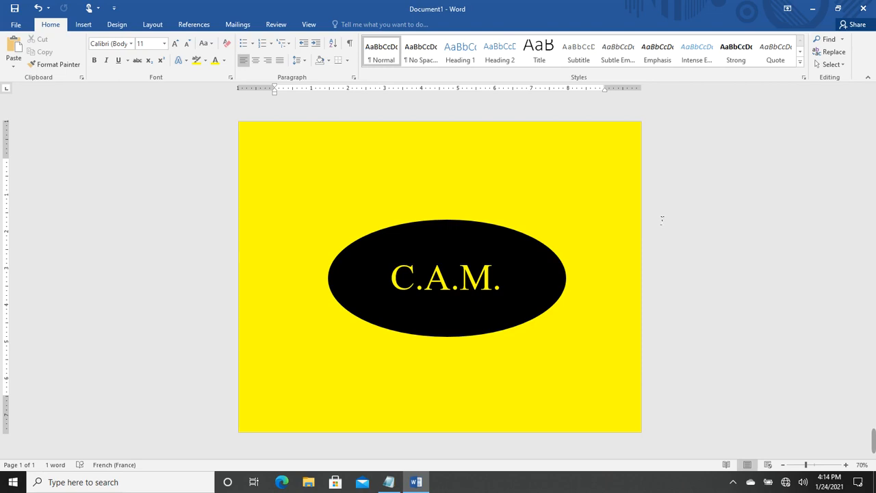
{"action": "left_click", "coordinate": [388, 482]}
{"action": "left_click_drag", "start_coordinate": [715, 335], "coordinate": [861, 334]}
{"action": "left_click_drag", "start_coordinate": [580, 416], "coordinate": [580, 460]}
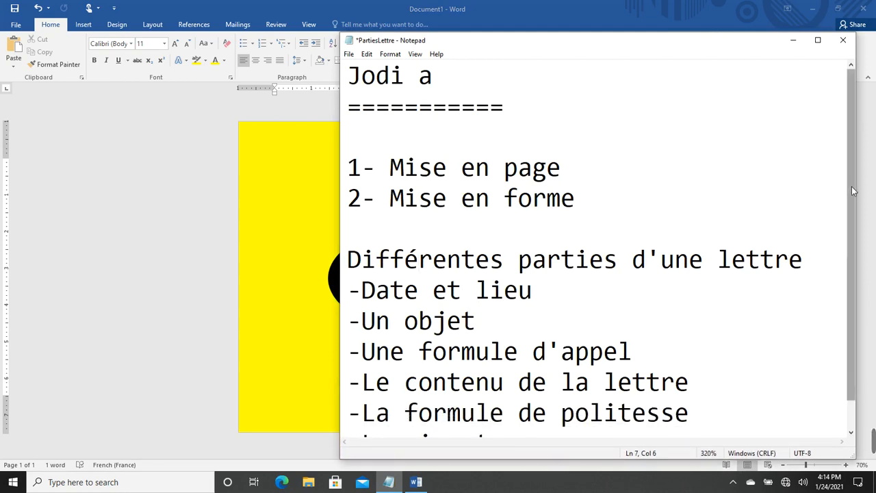
{"action": "left_click_drag", "start_coordinate": [851, 186], "coordinate": [855, 248]}
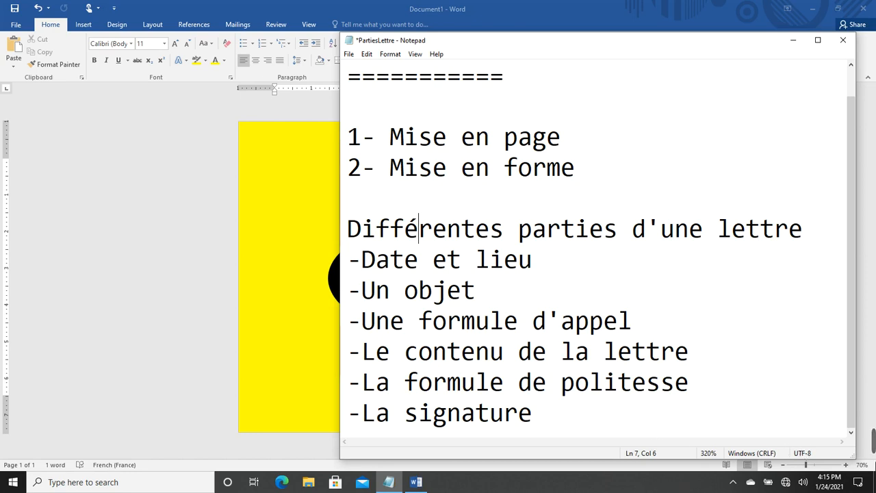
{"action": "mouse_move", "coordinate": [873, 441]}
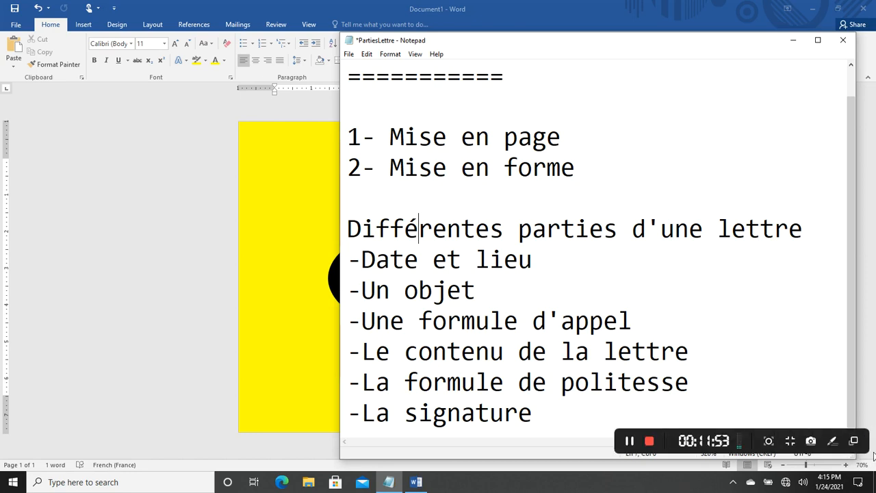
{"action": "left_click", "coordinate": [629, 441]}
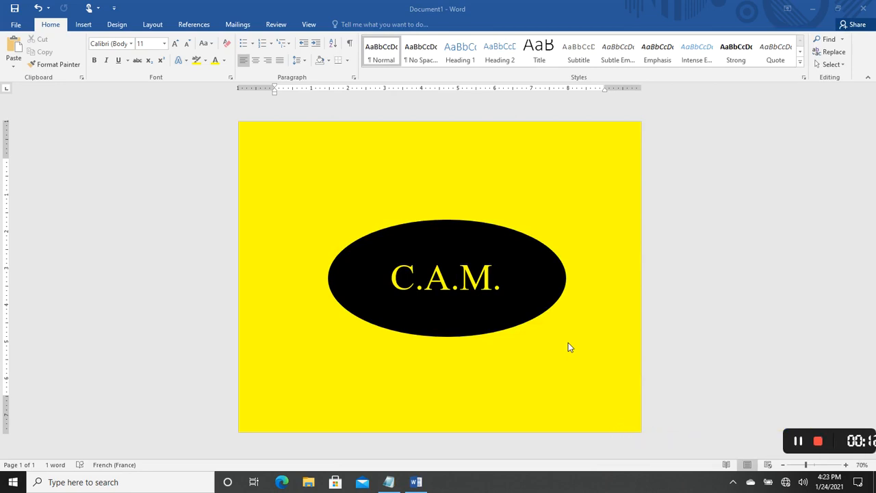
{"action": "left_click", "coordinate": [394, 484]}
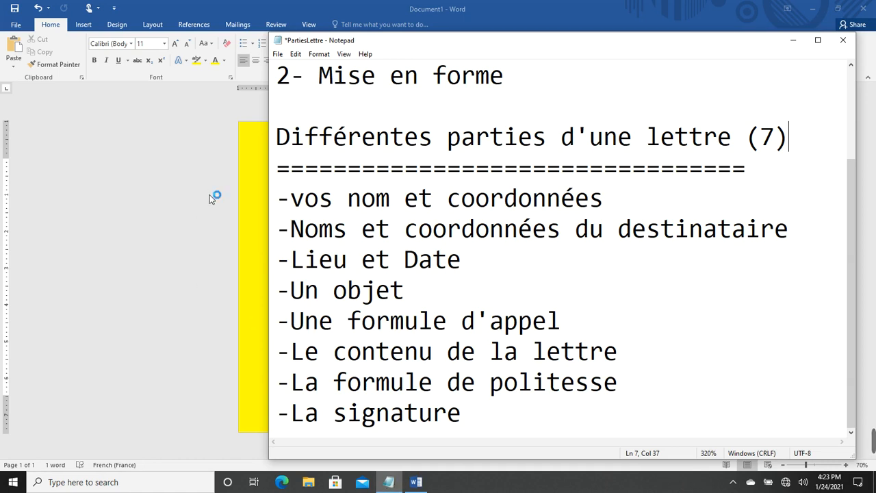
{"action": "left_click", "coordinate": [334, 10]}
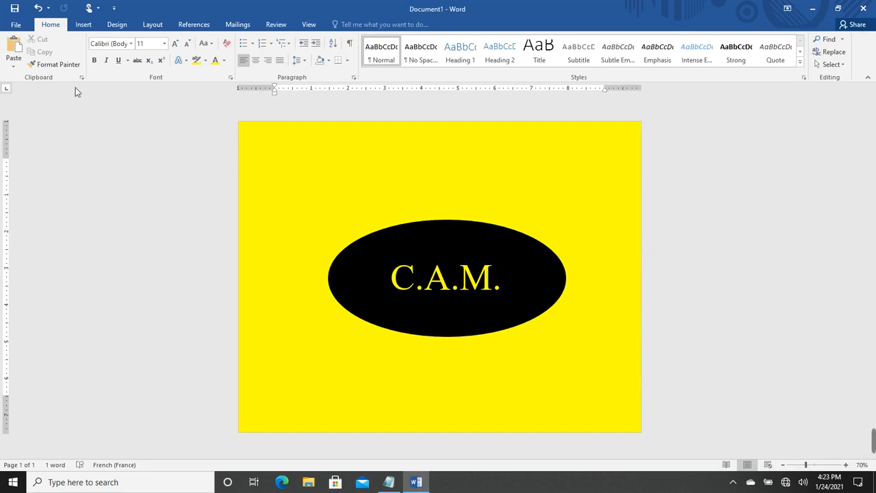
Create a new blank document
{"action": "left_click", "coordinate": [11, 26]}
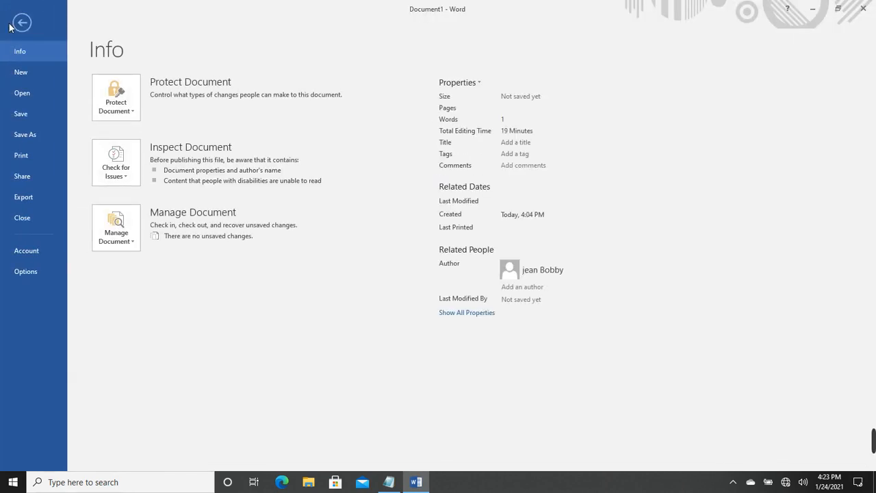
{"action": "left_click", "coordinate": [21, 72]}
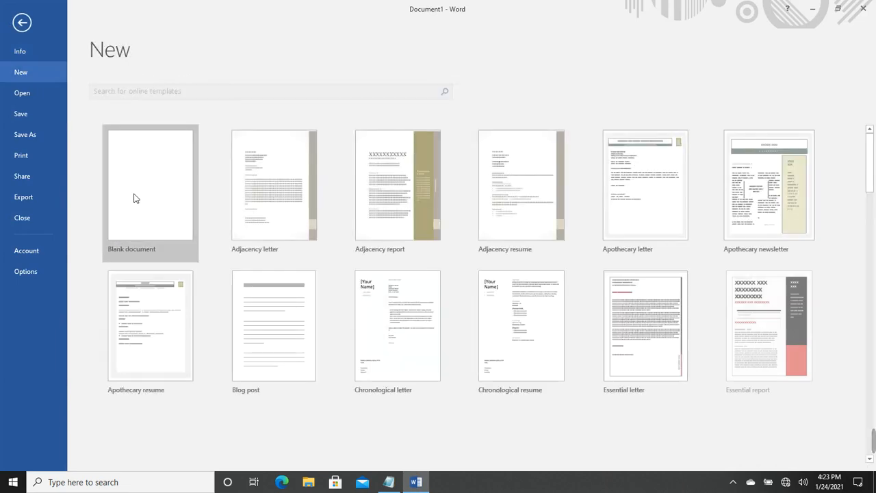
{"action": "left_click", "coordinate": [130, 196]}
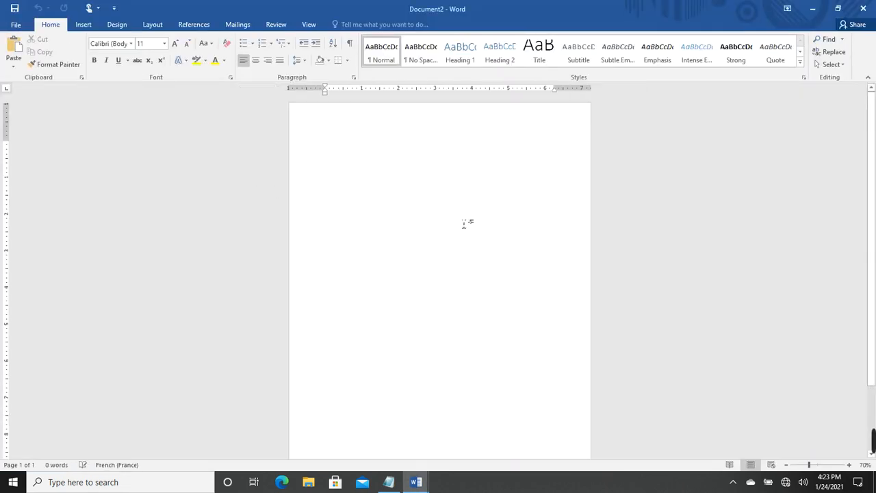
Set the new document's paper size to Letter
{"action": "left_click", "coordinate": [152, 25]}
{"action": "left_click", "coordinate": [77, 65]}
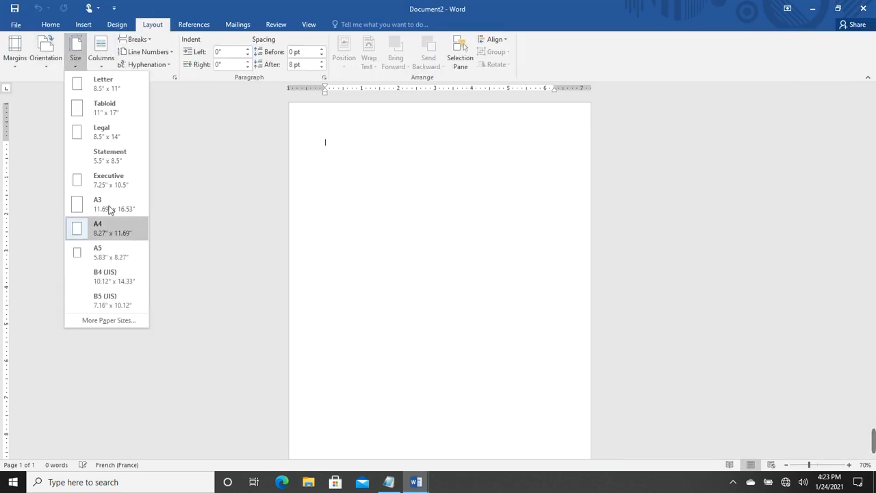
{"action": "left_click", "coordinate": [103, 84]}
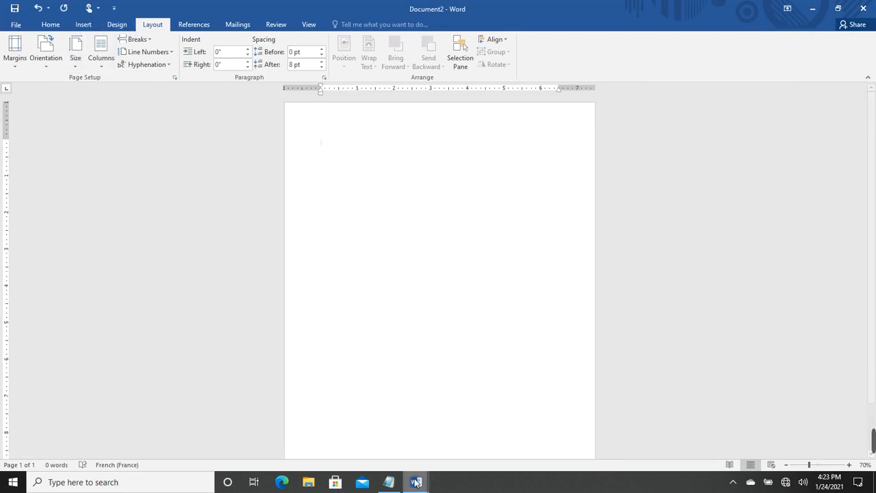
{"action": "left_click", "coordinate": [390, 483]}
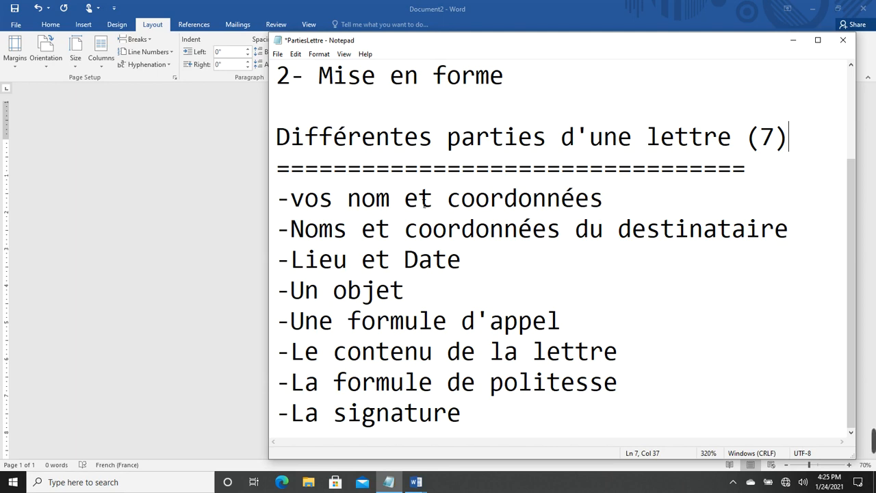
Bring the blank Word document back in front of the Notepad notes
{"action": "left_click", "coordinate": [197, 206]}
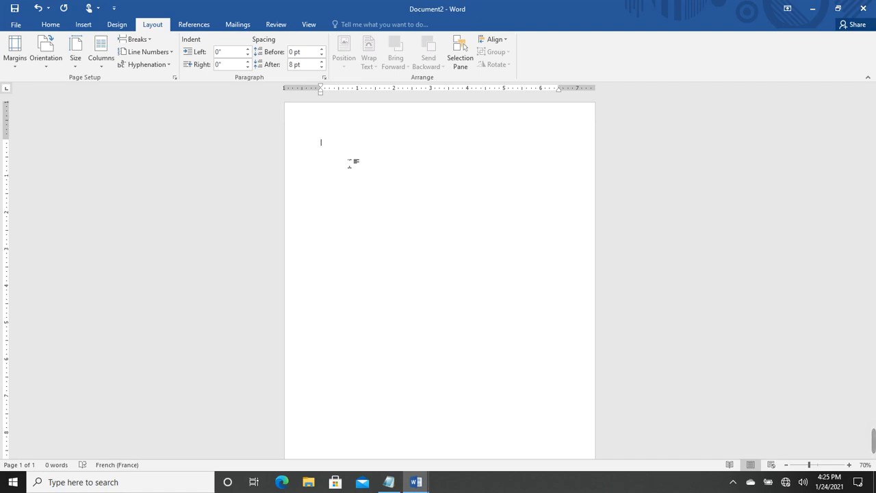
Type the sender's full name on line one and the street address and city on line two
{"action": "type", "text": "x"}
{"action": "key", "text": "BackSpace"}
{"action": "type", "text": "hkjkjkjk"}
{"action": "key", "text": "BackSpace"}
{"action": "key", "text": "BackSpace"}
{"action": "key", "text": "BackSpace"}
{"action": "key", "text": "BackSpace"}
{"action": "key", "text": "BackSpace"}
{"action": "key", "text": "BackSpace"}
{"action": "key", "text": "BackSpace"}
{"action": "key", "text": "Return"}
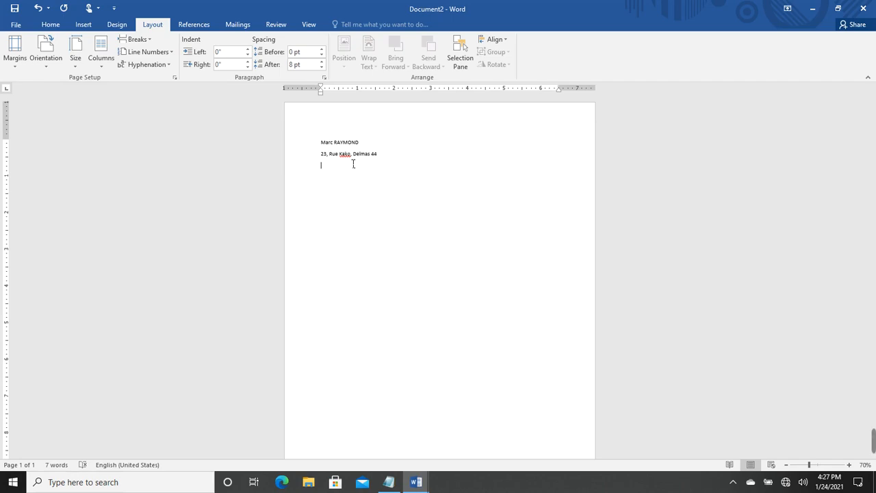
Add the postal code, then type the sender's e-mail address on its own line
{"action": "type", "text": "HT"}
{"action": "type", "text": " 61"}
{"action": "type", "text": "20"}
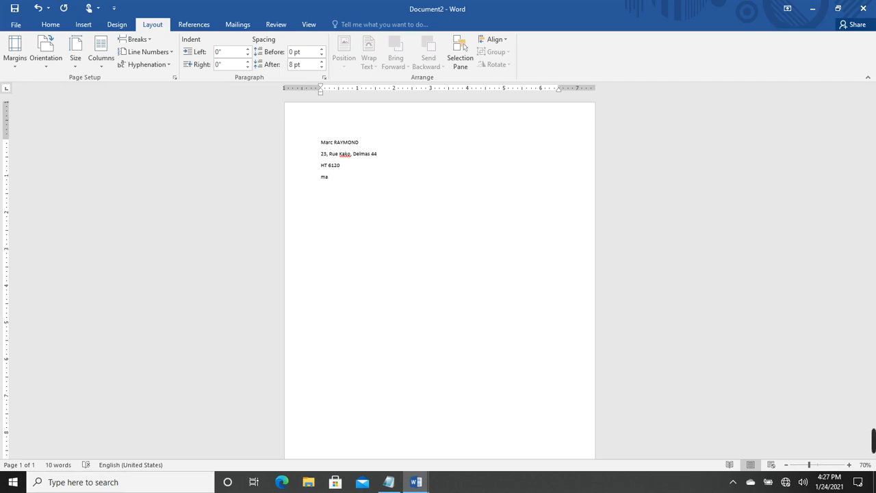
{"action": "key", "text": "Return"}
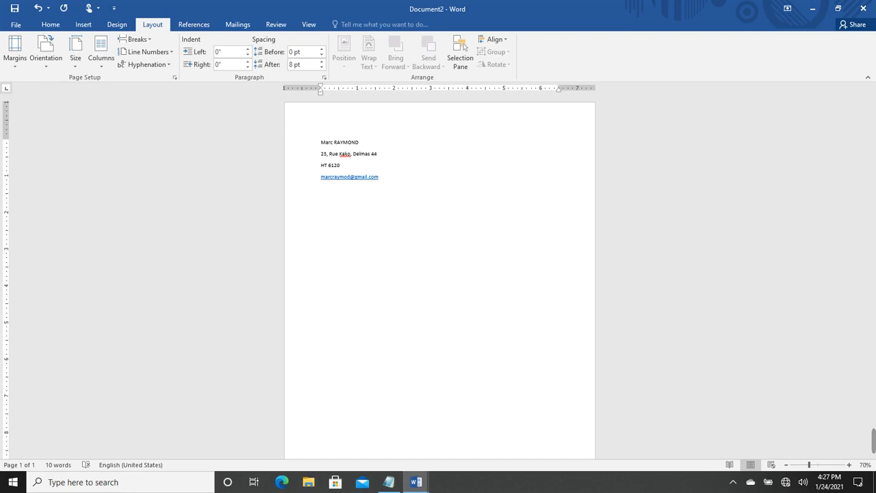
Switch back to the Word letter and add an empty line below the phone numbers
{"action": "left_click", "coordinate": [388, 482]}
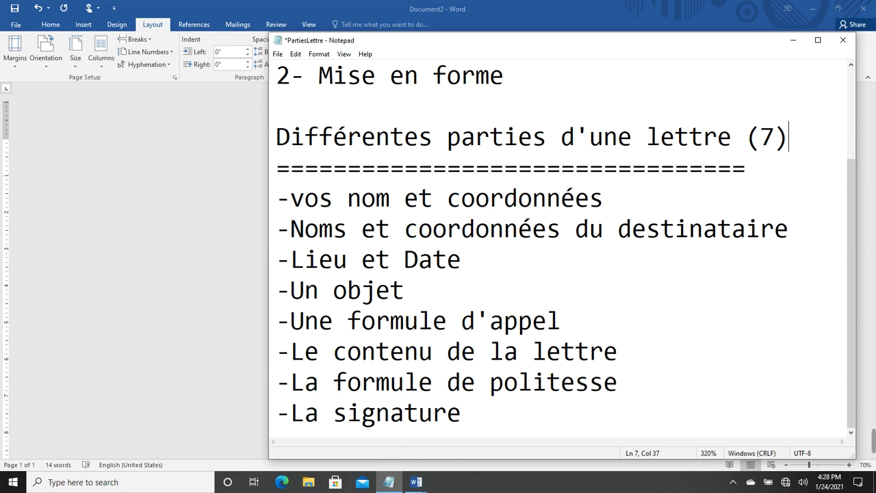
{"action": "left_click", "coordinate": [415, 482]}
{"action": "left_click", "coordinate": [462, 446]}
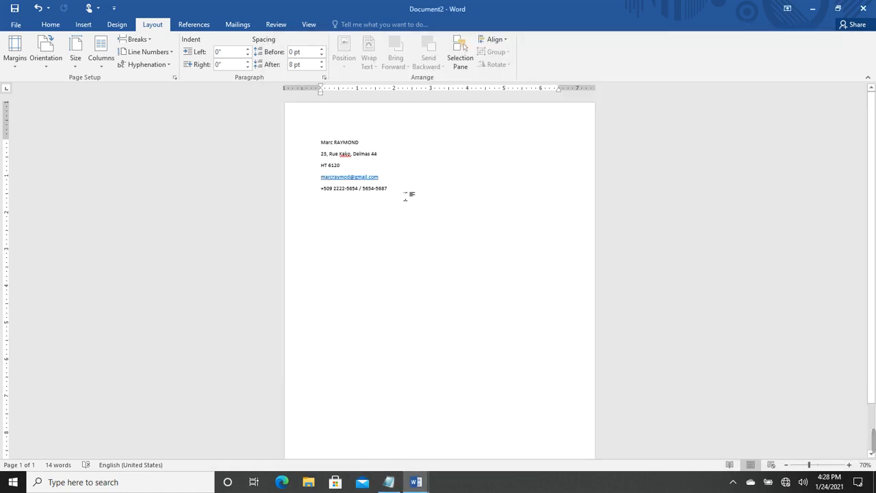
{"action": "key", "text": "Return"}
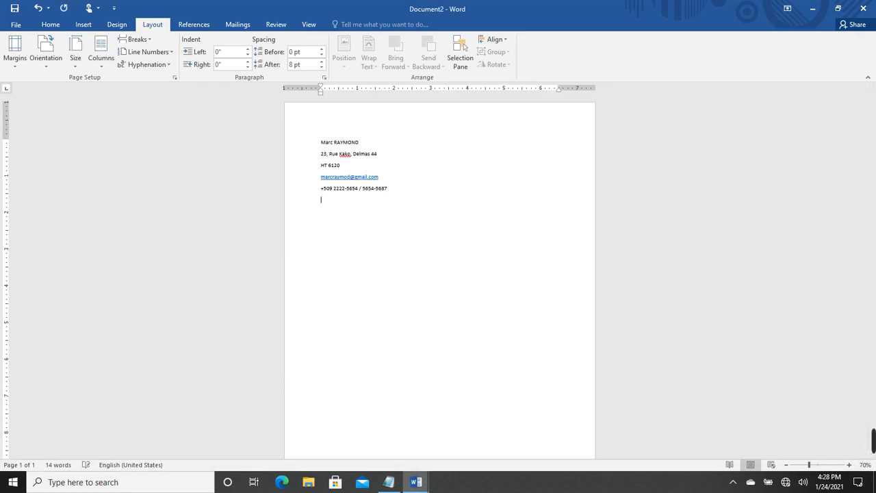
{"action": "left_click", "coordinate": [51, 25]}
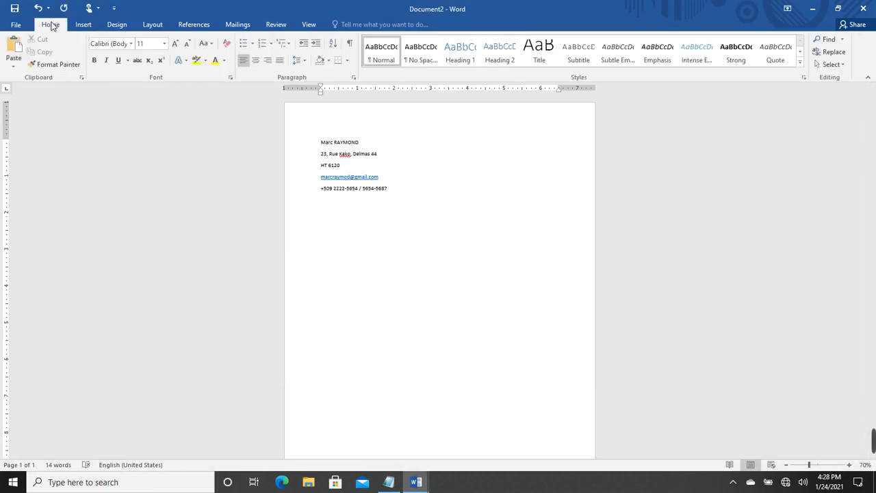
Type the right-aligned recipient lines 'XY SA' and 'Aux responsables des ressources Humaines'
{"action": "left_click", "coordinate": [268, 61]}
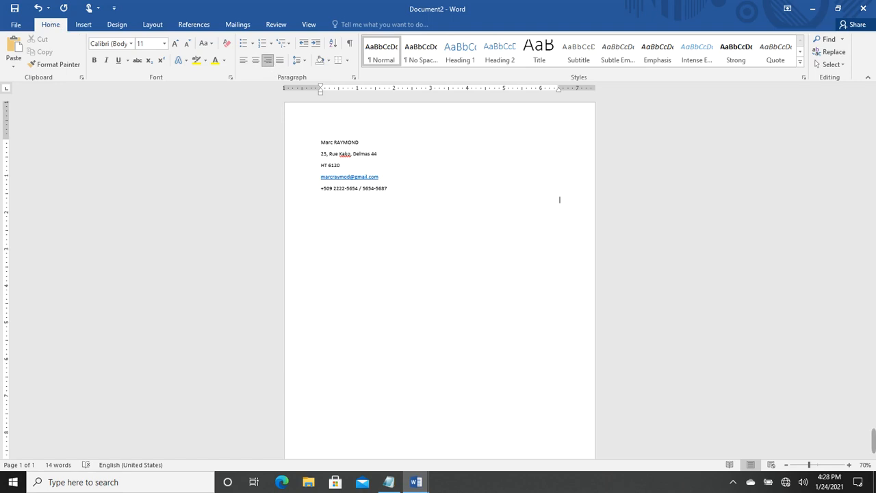
{"action": "type", "text": "xy SA"}
{"action": "key", "text": "Return"}
{"action": "type", "text": "Aux responsables des ressources "}
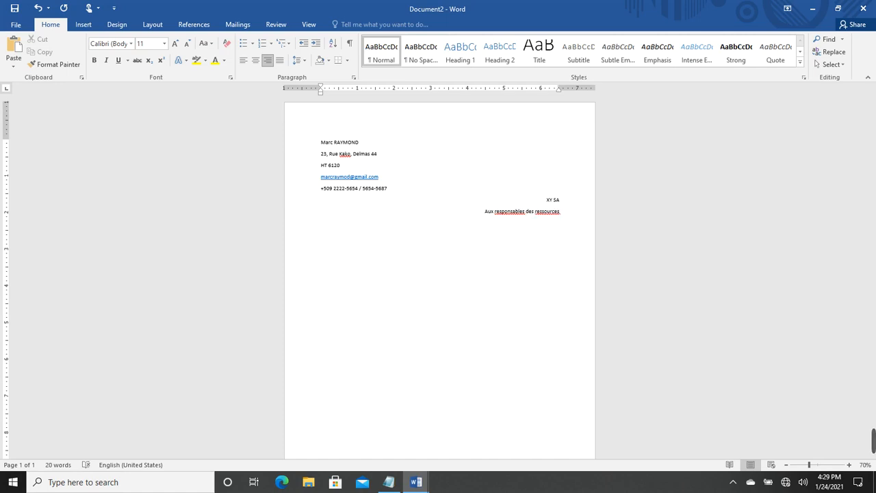
{"action": "type", "text": "Humaine"}
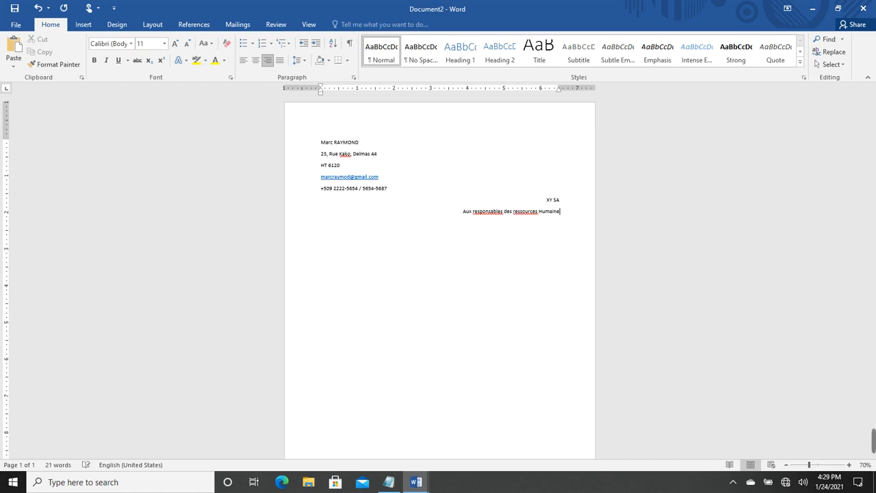
{"action": "type", "text": "s"}
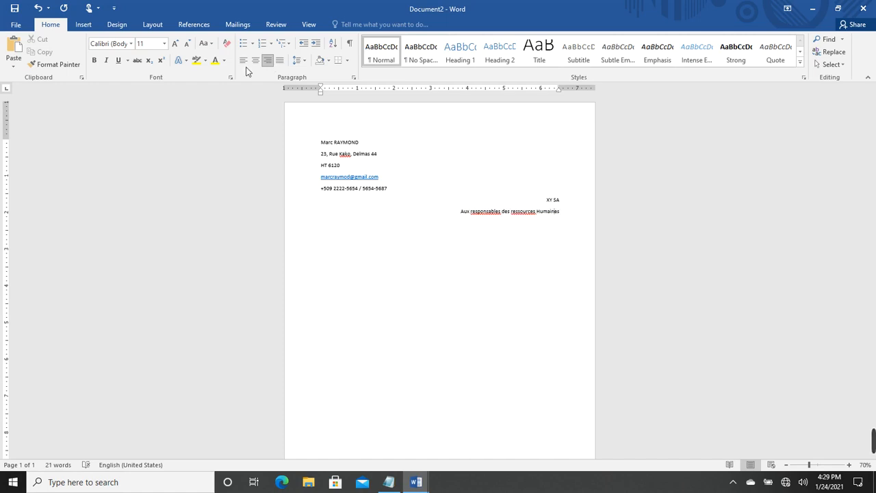
Correct the second line to 'Aux Responsable des Resources Humaines' using spelling suggestions and capitals
{"action": "right_click", "coordinate": [513, 212]}
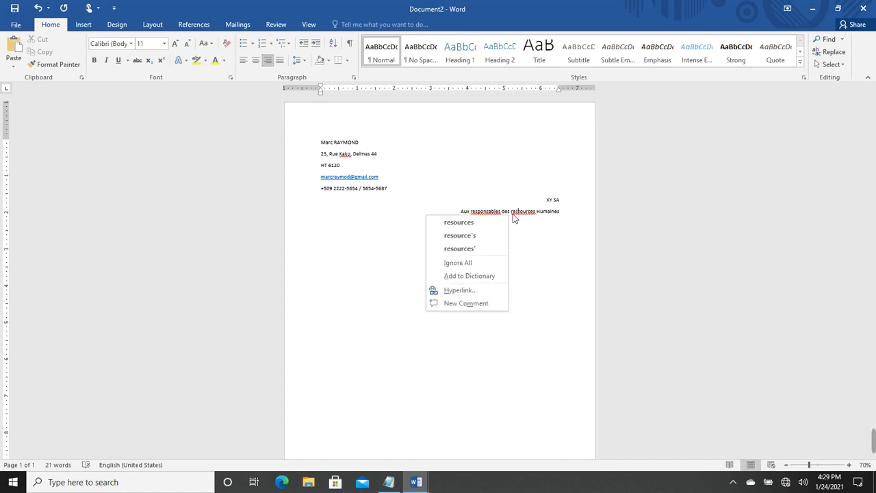
{"action": "left_click", "coordinate": [478, 222]}
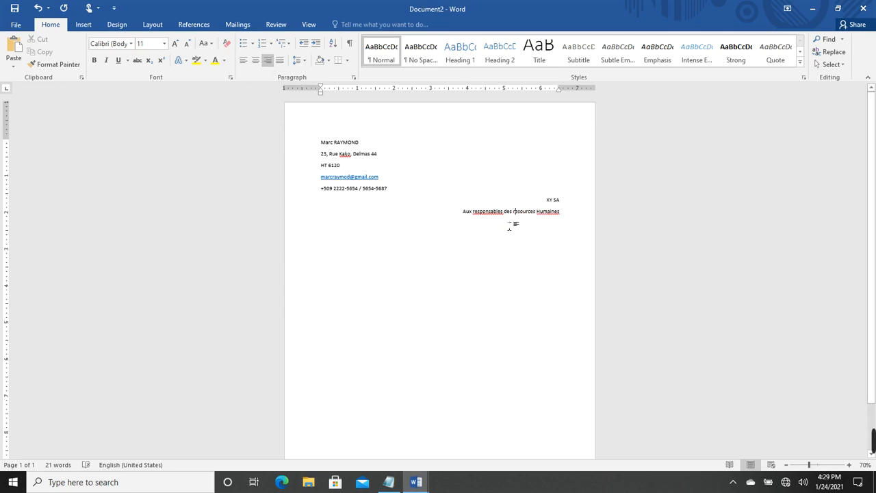
{"action": "key", "text": "BackSpace"}
{"action": "type", "text": "R"}
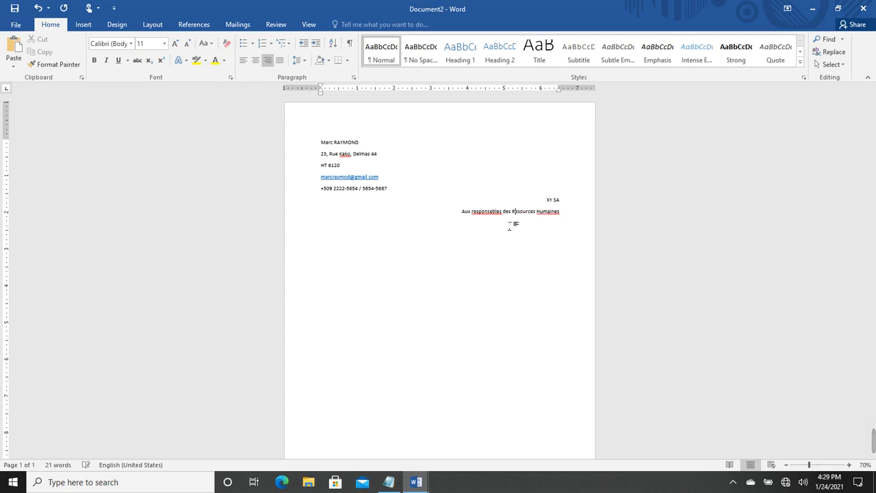
{"action": "right_click", "coordinate": [495, 214]}
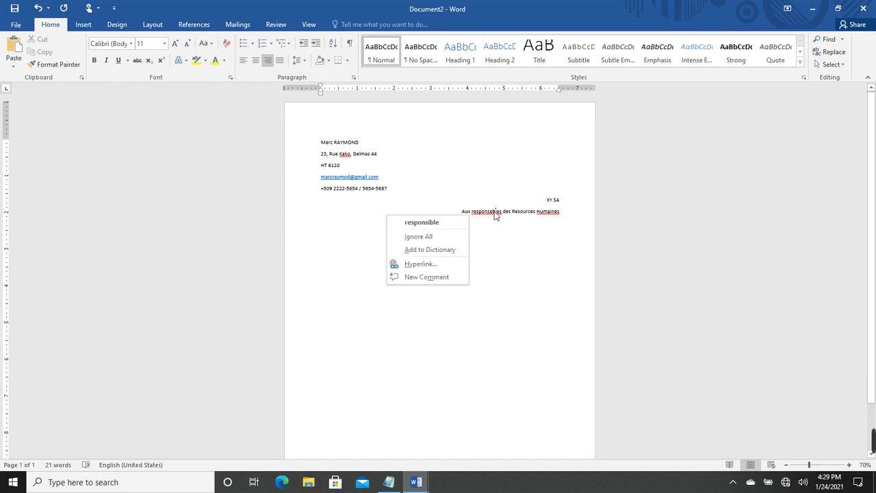
{"action": "left_click", "coordinate": [450, 224]}
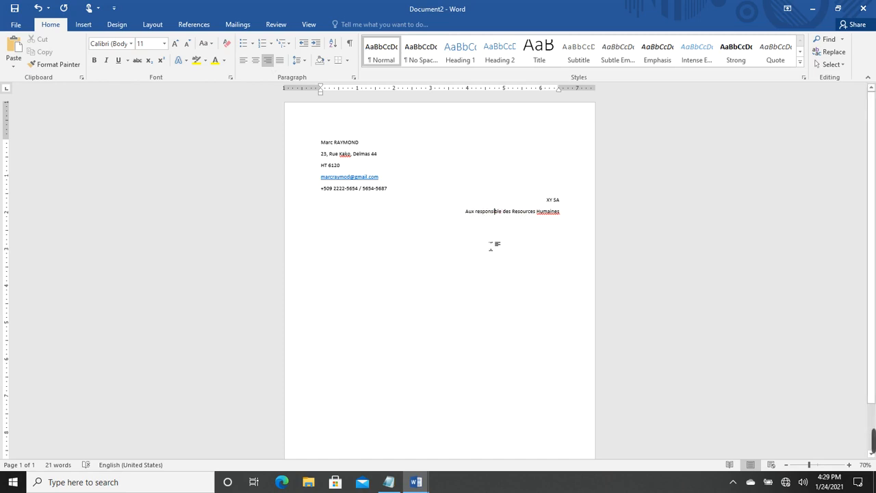
{"action": "key", "text": "BackSpace"}
{"action": "type", "text": "a"}
{"action": "key", "text": "BackSpace"}
{"action": "type", "text": "R"}
{"action": "right_click", "coordinate": [551, 212]}
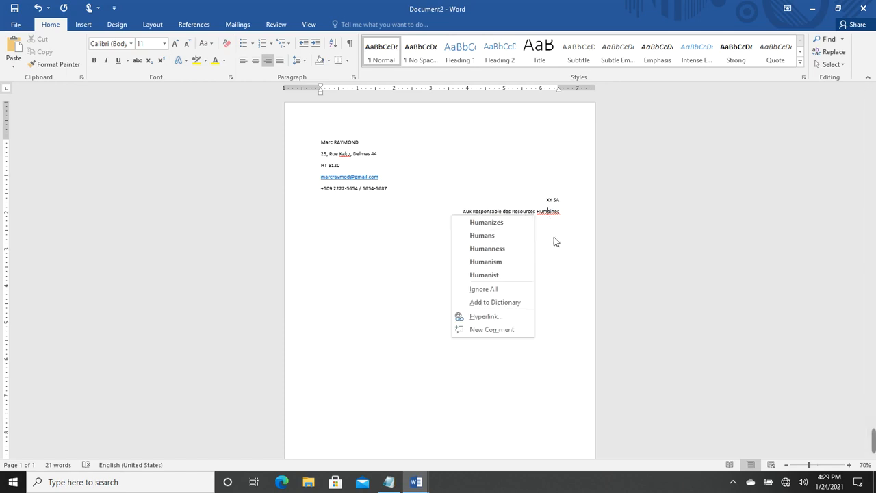
{"action": "left_click", "coordinate": [576, 233]}
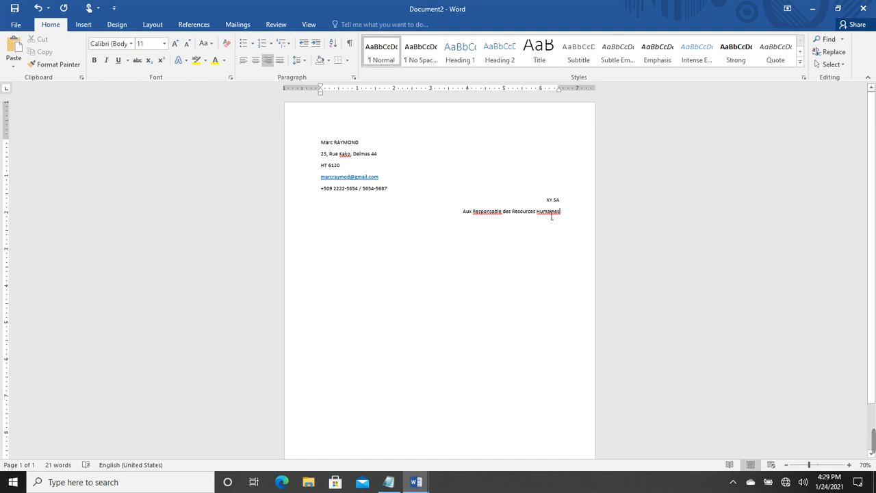
Make French (France) the default proofing language
{"action": "left_click", "coordinate": [128, 469]}
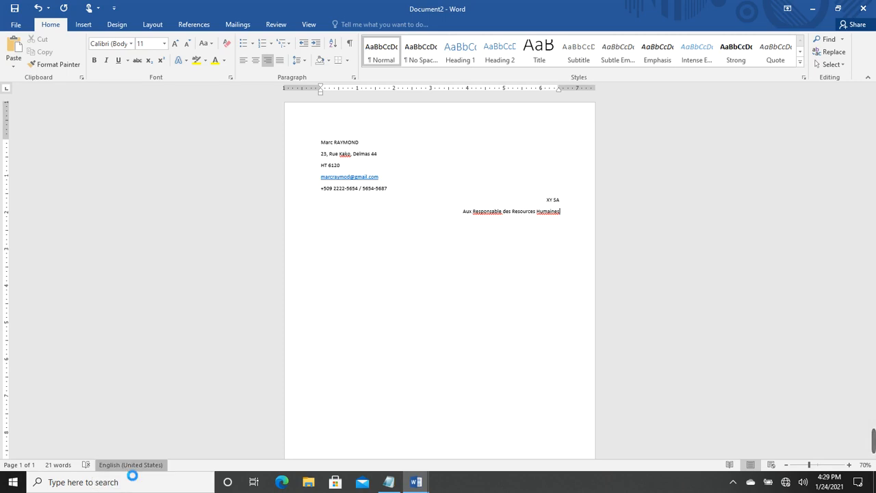
{"action": "left_click", "coordinate": [374, 188]}
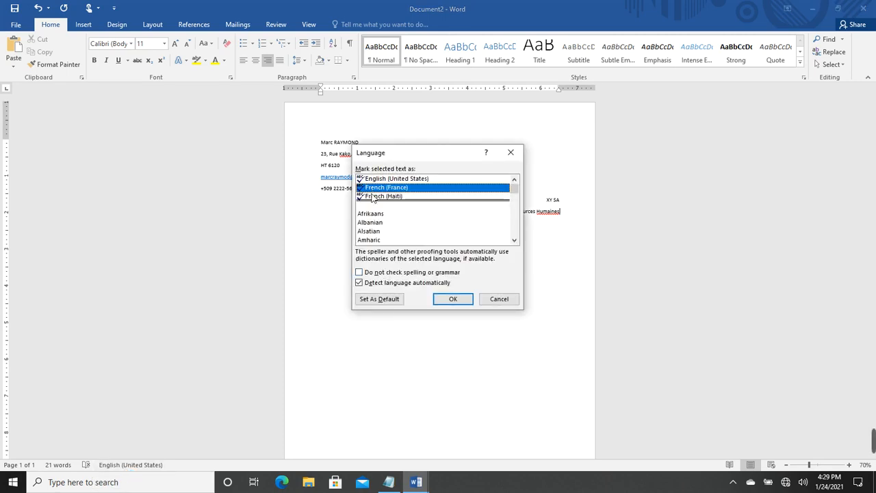
{"action": "left_click", "coordinate": [381, 301]}
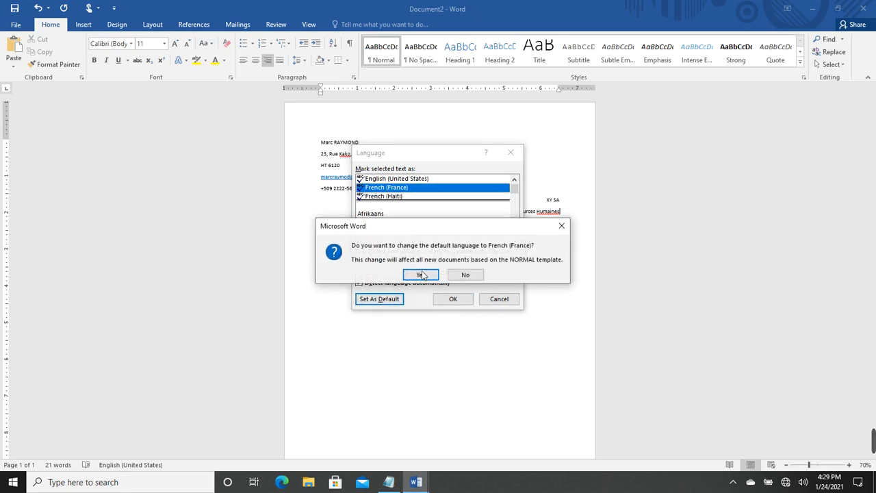
{"action": "left_click", "coordinate": [422, 274]}
{"action": "left_click", "coordinate": [452, 299]}
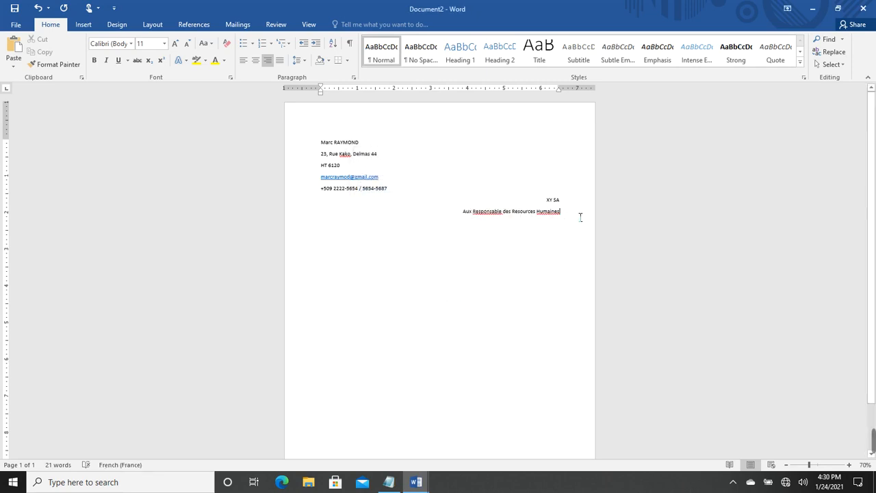
Pluralise Responsable to Responsables after checking the French spelling suggestions
{"action": "right_click", "coordinate": [487, 213]}
{"action": "left_click", "coordinate": [529, 216]}
{"action": "right_click", "coordinate": [547, 214]}
{"action": "left_click", "coordinate": [562, 231]}
{"action": "left_click", "coordinate": [503, 214]}
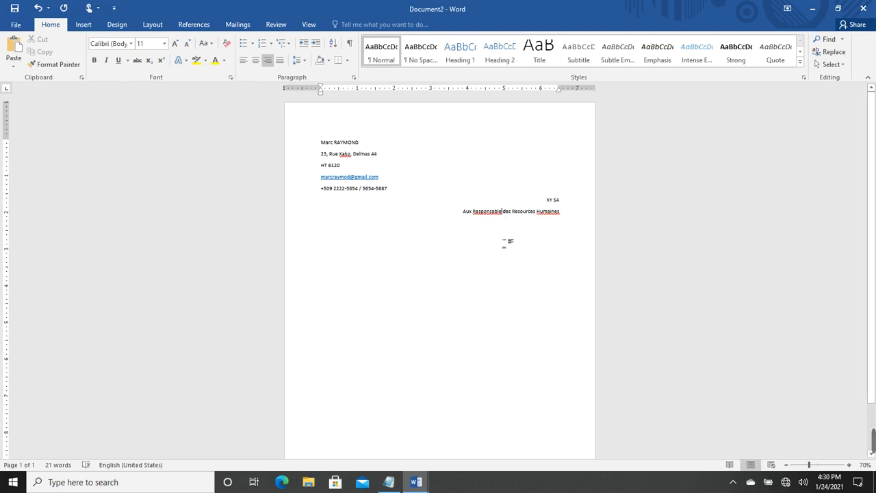
{"action": "type", "text": "s"}
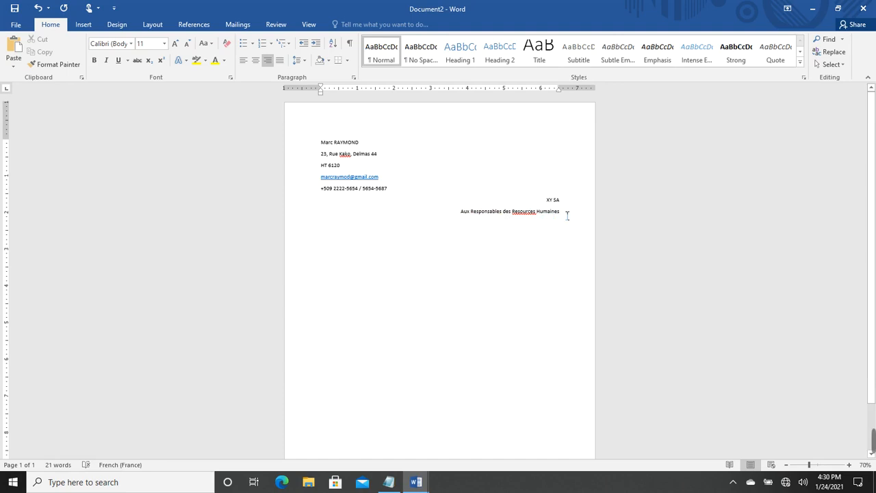
{"action": "right_click", "coordinate": [523, 214]}
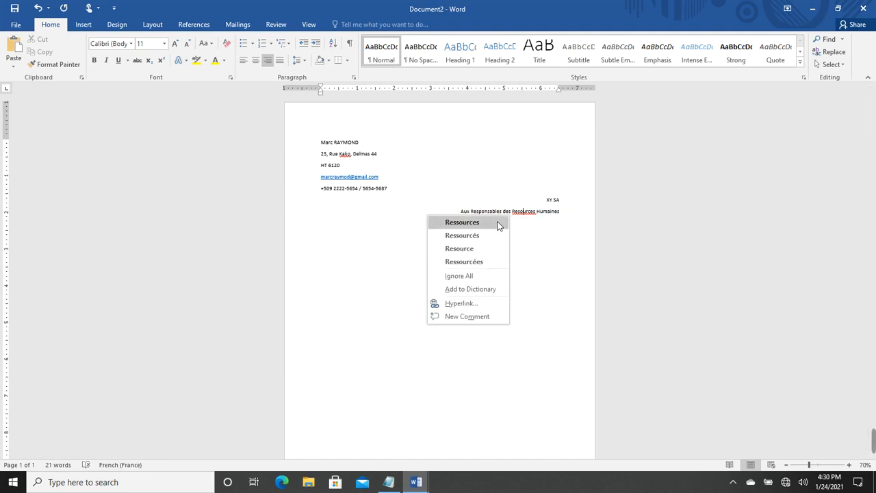
Correct Resources to the French spelling Ressources
{"action": "left_click", "coordinate": [498, 225]}
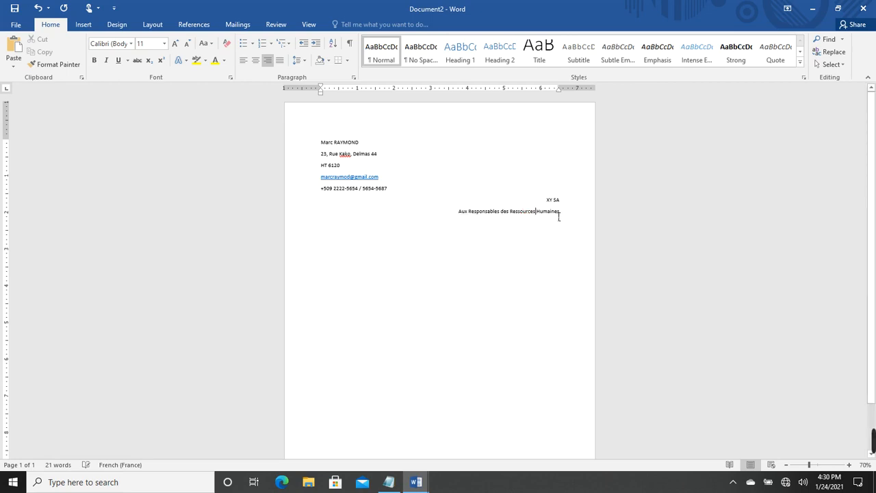
{"action": "right_click", "coordinate": [492, 218]}
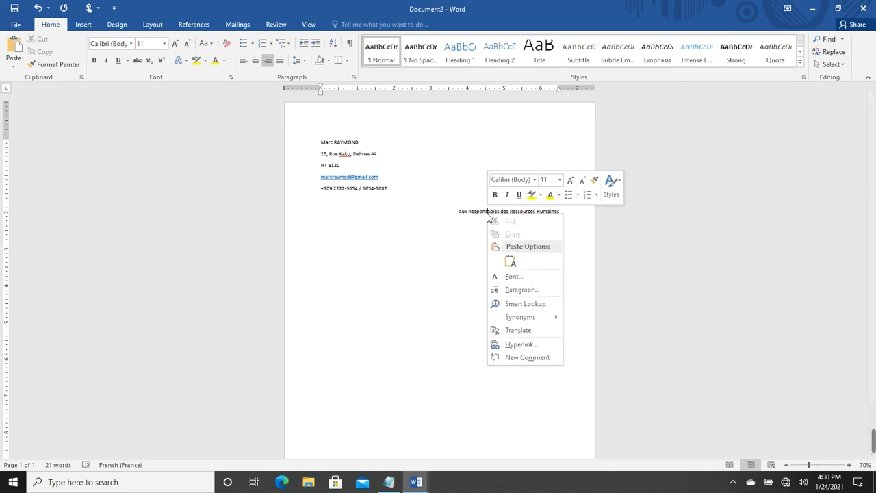
{"action": "left_click", "coordinate": [577, 218]}
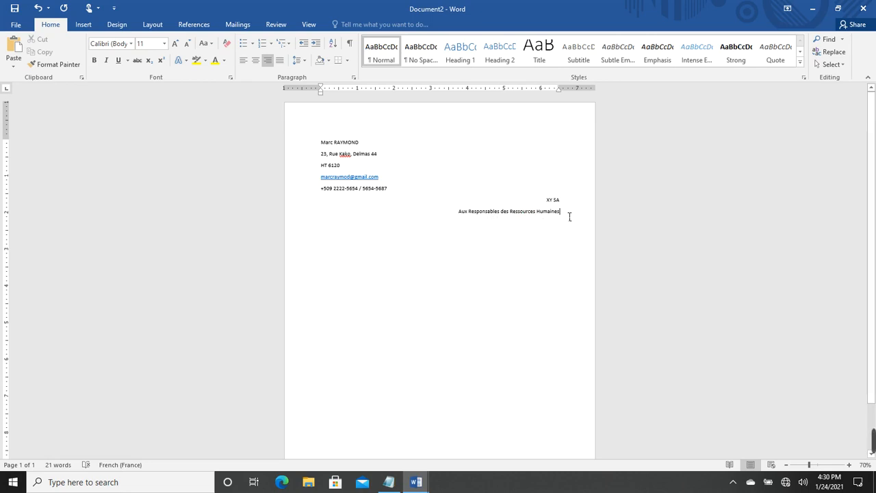
Add the recipient's two address lines and then the date 20/01/2021
{"action": "key", "text": "Return"}
{"action": "type", "text": "45,"}
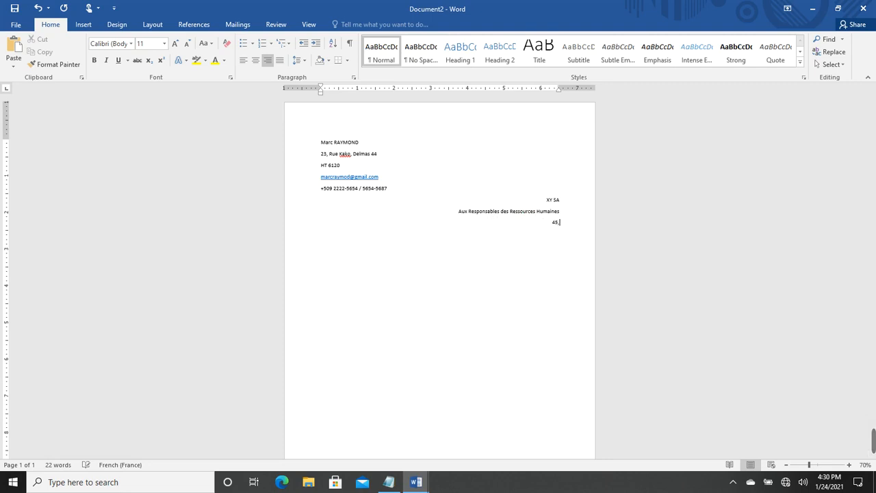
{"action": "type", "text": " yyxxx"}
{"action": "key", "text": "Return"}
{"action": "type", "text": "HT 6120"}
{"action": "type", "text": "/ Delmas"}
{"action": "key", "text": "Return"}
{"action": "type", "text": "20/01/2021"}
Add the left-aligned subject 'Objet : Candidature spontanée pour un poste de comptable'
{"action": "left_click", "coordinate": [243, 60]}
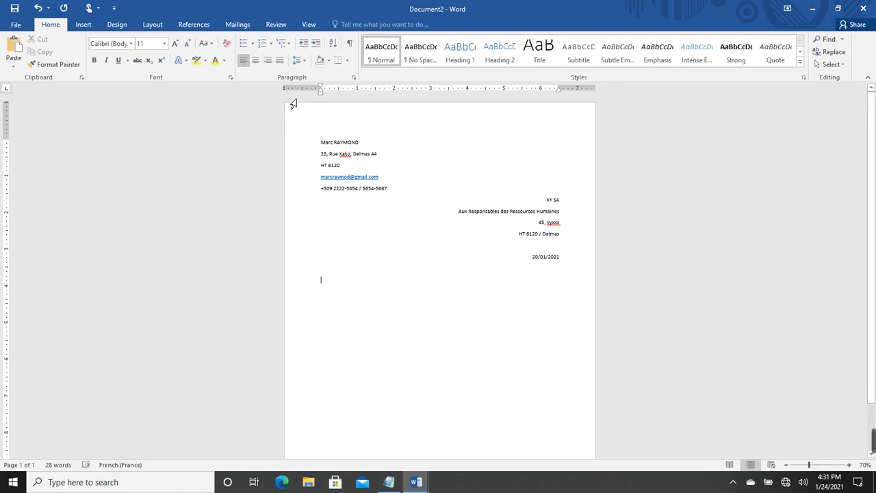
{"action": "type", "text": "Obje"}
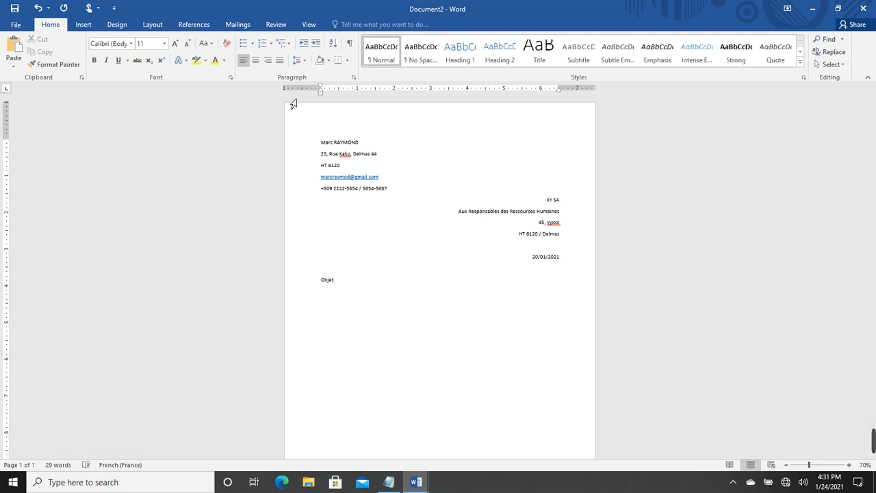
{"action": "type", "text": "t"}
{"action": "type", "text": ": Candidature spontanée pour"}
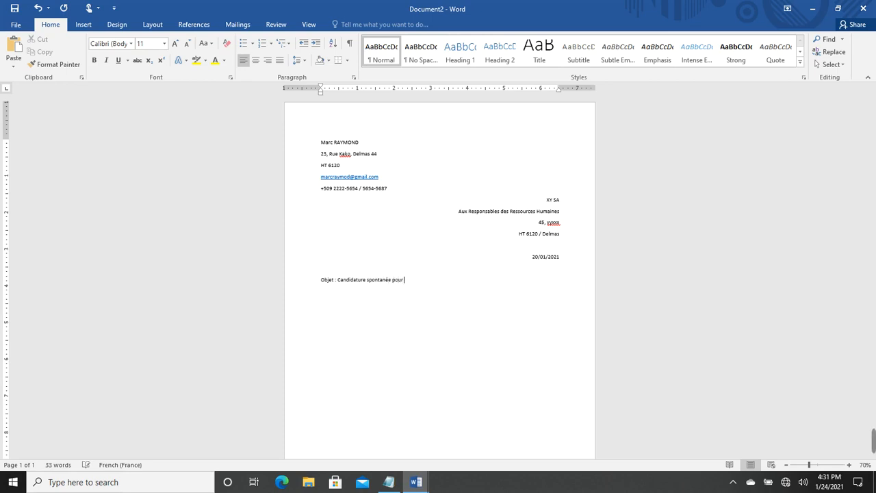
{"action": "type", "text": " un poste de comptable"}
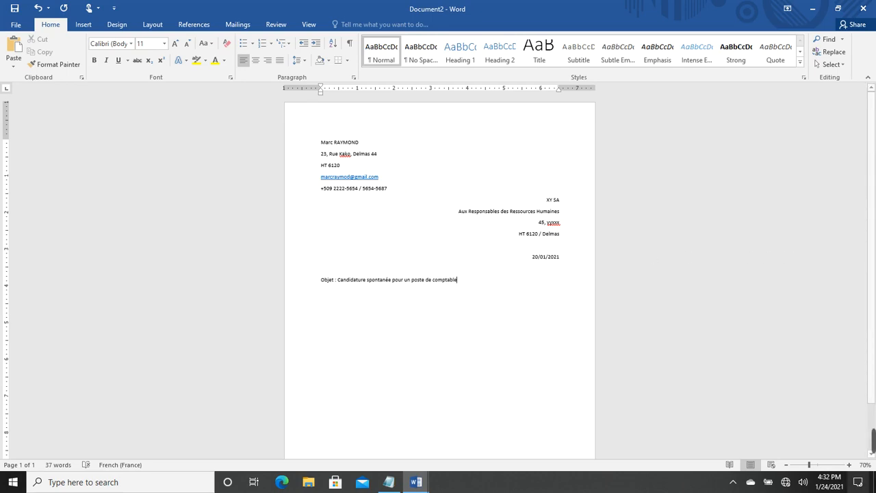
{"action": "left_click", "coordinate": [849, 465]}
{"action": "left_click", "coordinate": [848, 464]}
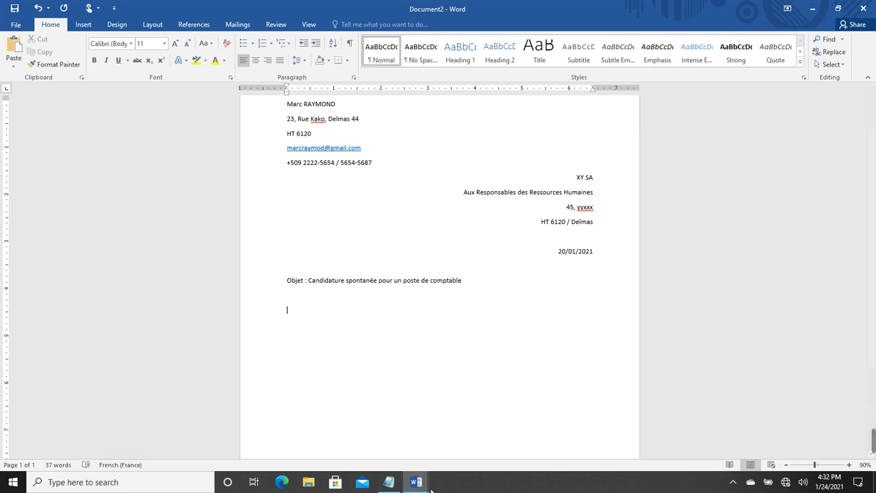
{"action": "key", "text": "alt+Tab"}
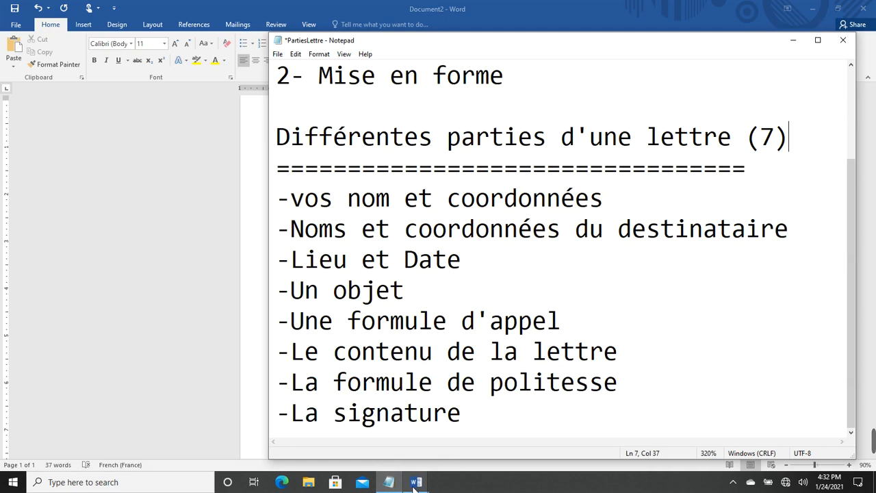
{"action": "mouse_move", "coordinate": [415, 482]}
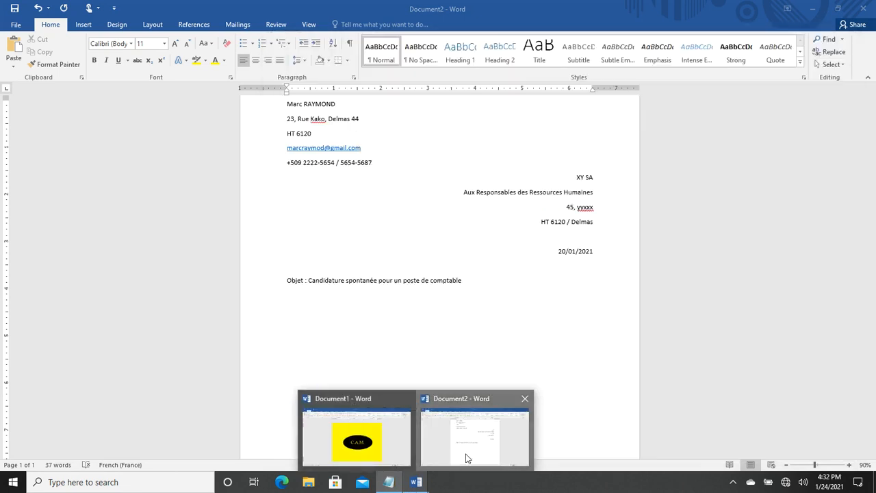
{"action": "left_click", "coordinate": [465, 457]}
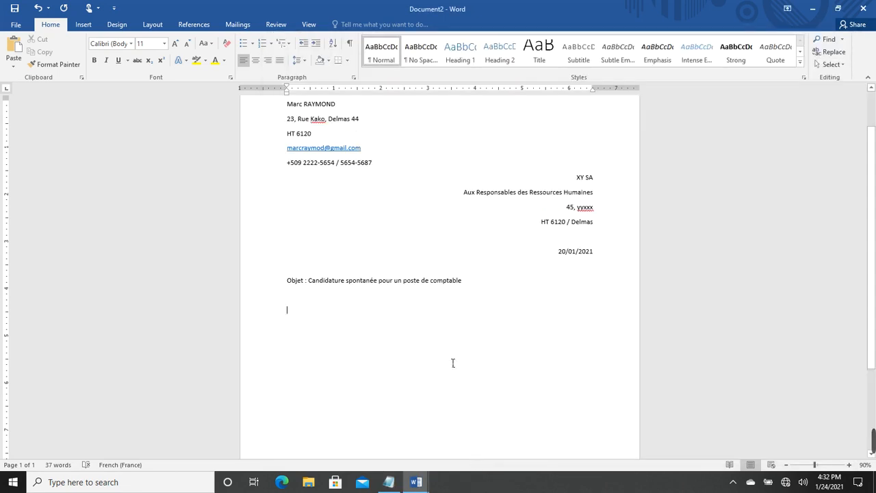
Write 'Madame, Monsieur,' and the opening text up to 'C'est avec un vif interet'
{"action": "type", "text": "Madame"}
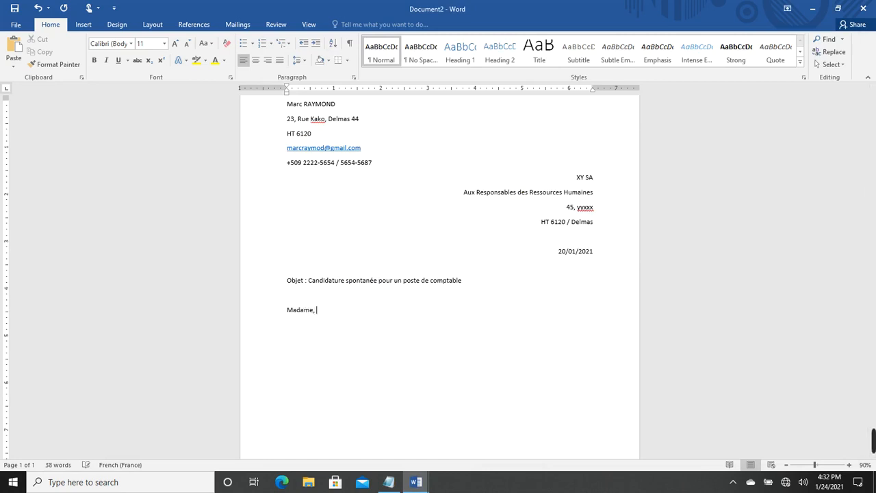
{"action": "type", "text": ", Monsieu"}
{"action": "type", "text": "r"}
{"action": "type", "text": ","}
{"action": "type", "text": "Titu"}
{"action": "type", "text": "laire "}
{"action": "type", "text": "d'un "}
{"action": "type", "text": "d"}
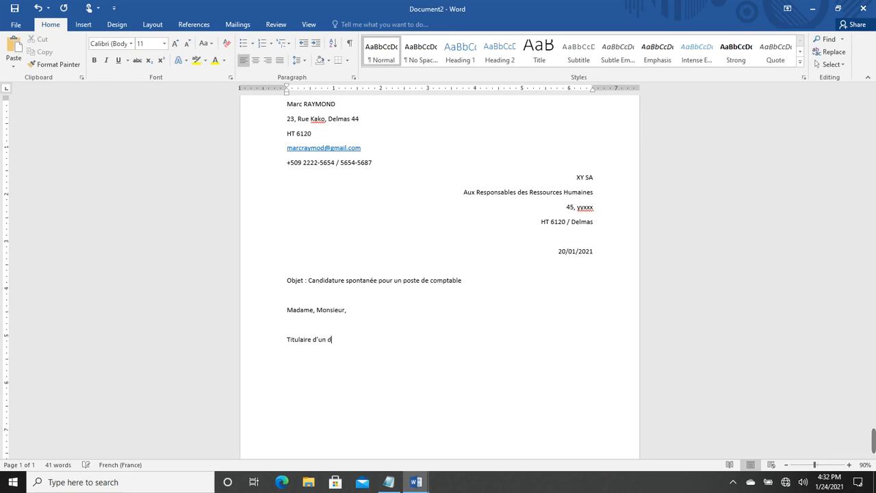
{"action": "type", "text": "iplo"}
{"action": "type", "text": "me "}
{"action": "type", "text": "en compt"}
{"action": "type", "text": "abilite"}
{"action": "type", "text": " et gest"}
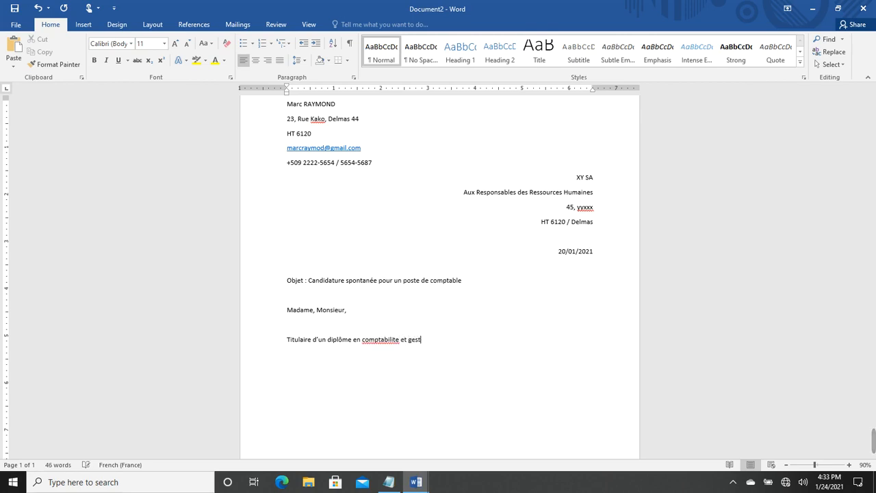
{"action": "type", "text": "ion des organisations. C'es ave"}
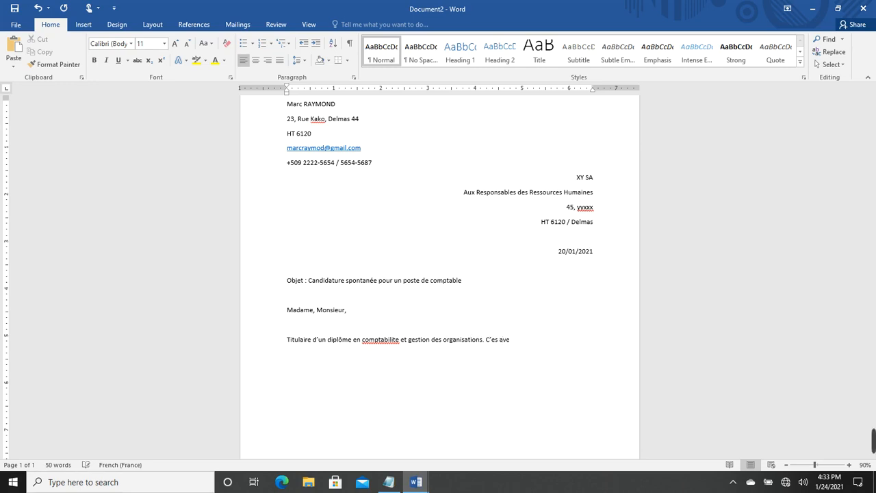
{"action": "type", "text": "c un vif interet"}
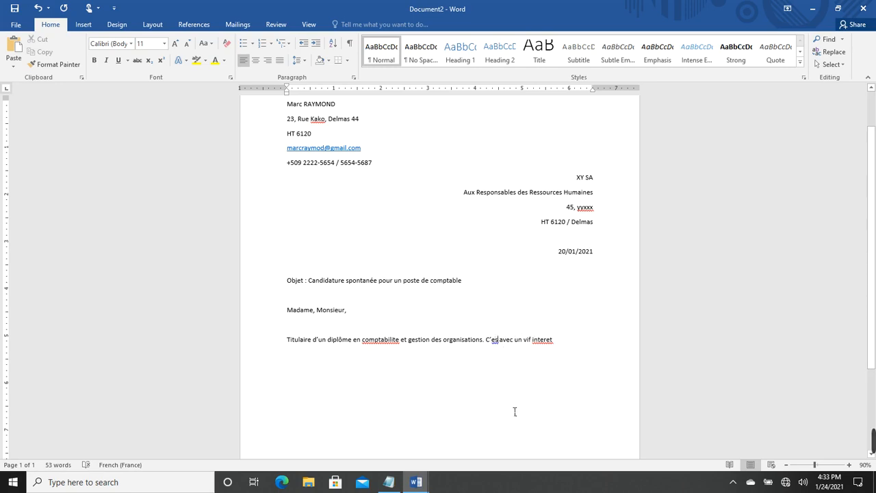
{"action": "type", "text": "t"}
{"action": "key", "text": "End"}
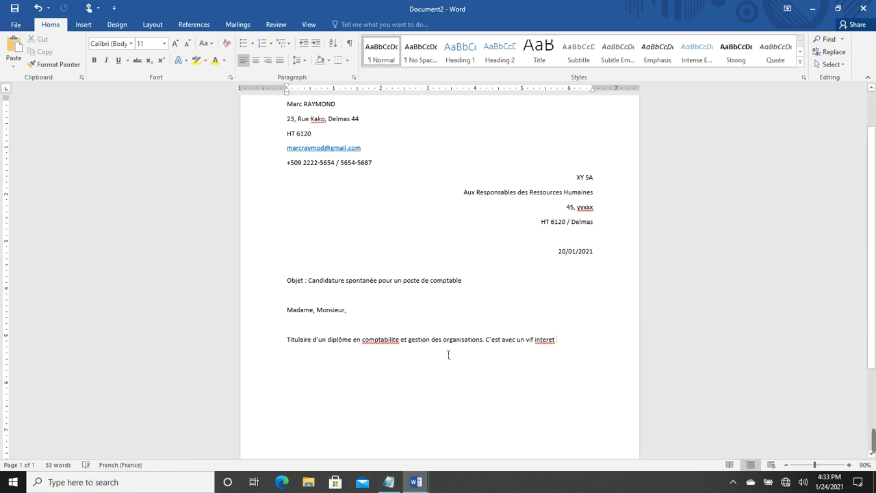
Accent comptabilité and intérêt, then continue with 'que je vous aresse'
{"action": "right_click", "coordinate": [383, 346]}
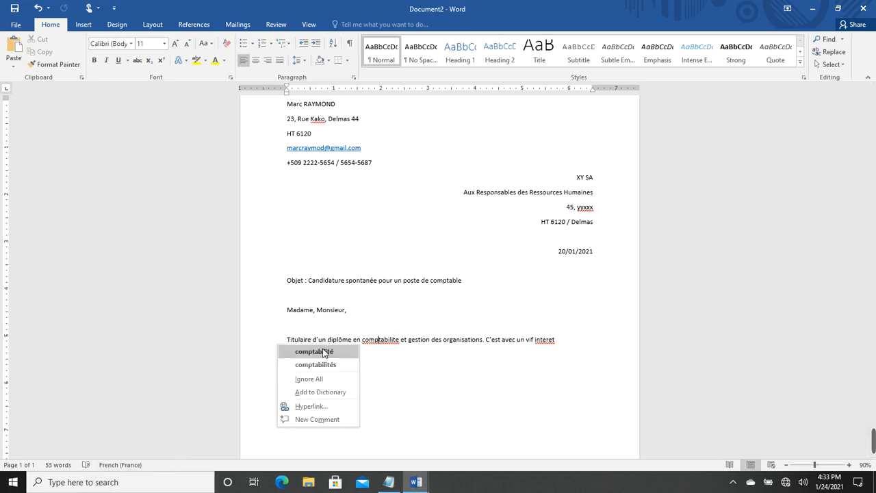
{"action": "left_click", "coordinate": [323, 350]}
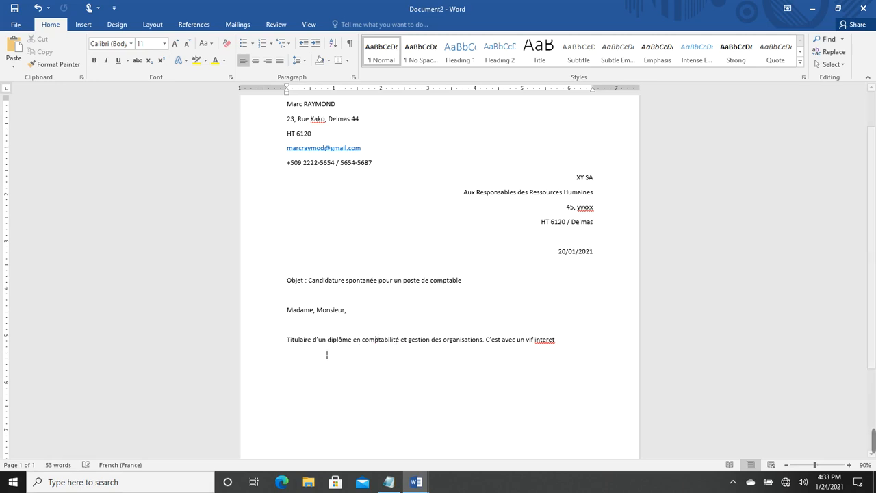
{"action": "right_click", "coordinate": [544, 341]}
{"action": "left_click", "coordinate": [472, 352]}
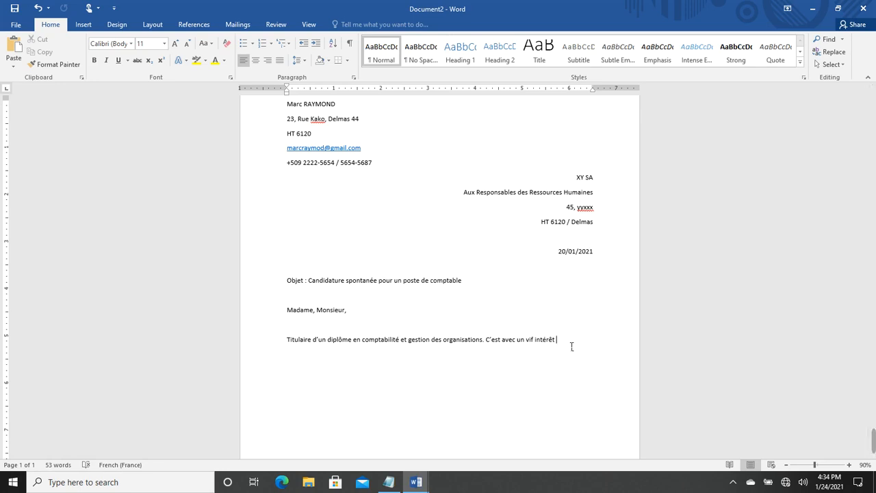
{"action": "type", "text": "que je"}
{"action": "type", "text": " vous"}
{"action": "type", "text": " aresse"}
{"action": "key", "text": "BackSpace"}
Fix aresse to adresse and continue through 'En effet, je suis persuadé'
{"action": "left_click", "coordinate": [288, 349]}
{"action": "type", "text": "dresse ma candidature"}
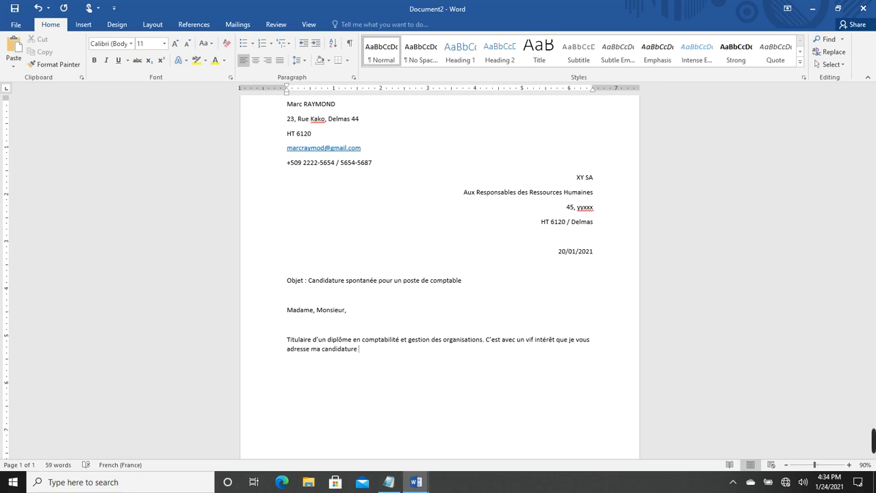
{"action": "type", "text": " pour un poste de comptab"}
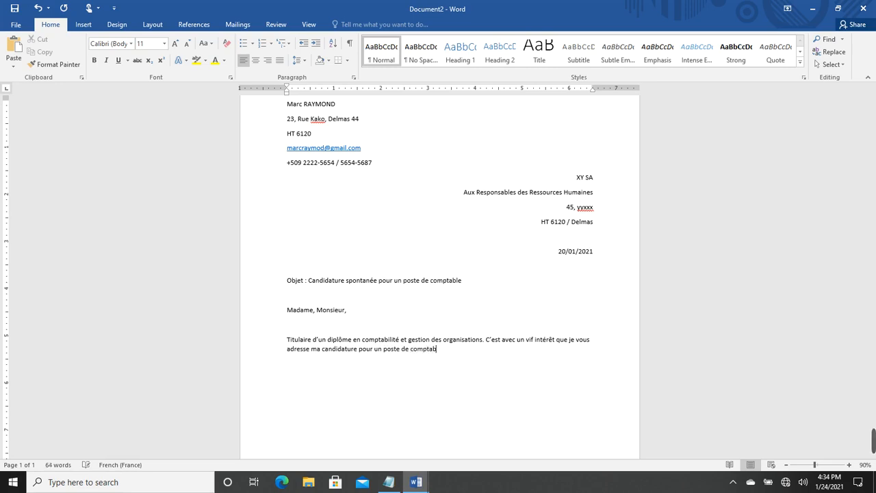
{"action": "type", "text": "le. En effet, je suis persuad"}
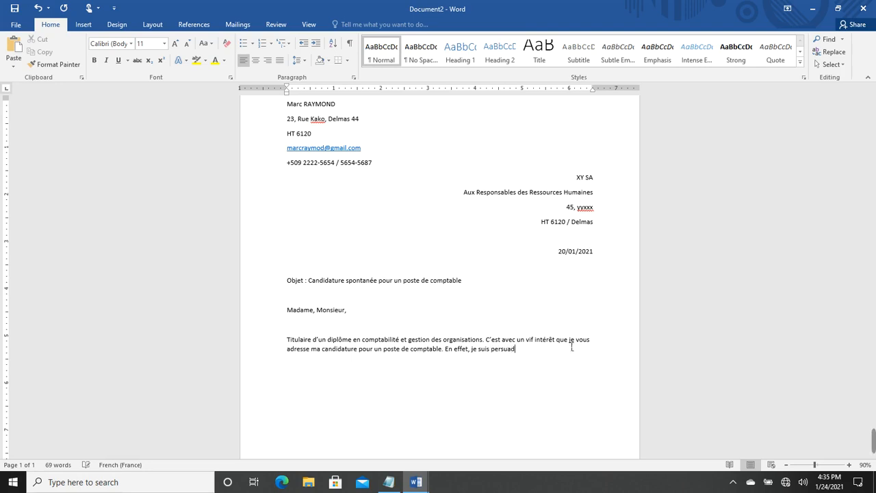
{"action": "type", "text": "é"}
{"action": "key", "text": "BackSpace"}
End the paragraph with 'que mes competences sauront vous satisfaire', fixing typos
{"action": "type", "text": "que mes cc"}
{"action": "type", "text": "mpte"}
{"action": "type", "text": "etences"}
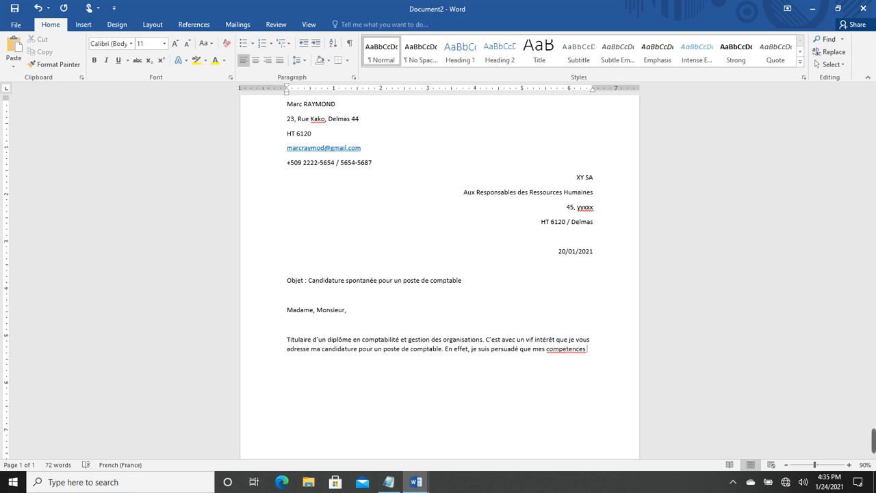
{"action": "type", "text": "sua"}
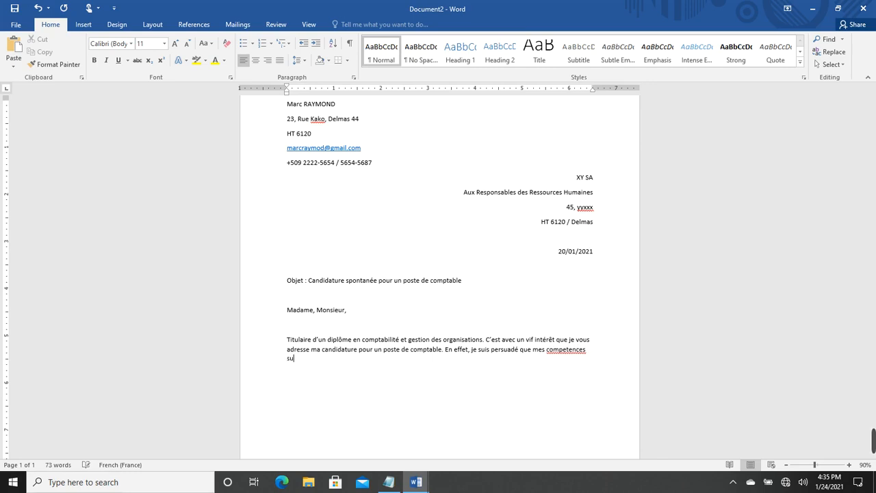
{"action": "key", "text": "BackSpace"}
{"action": "key", "text": "BackSpace"}
{"action": "type", "text": "auront vous satisfaur"}
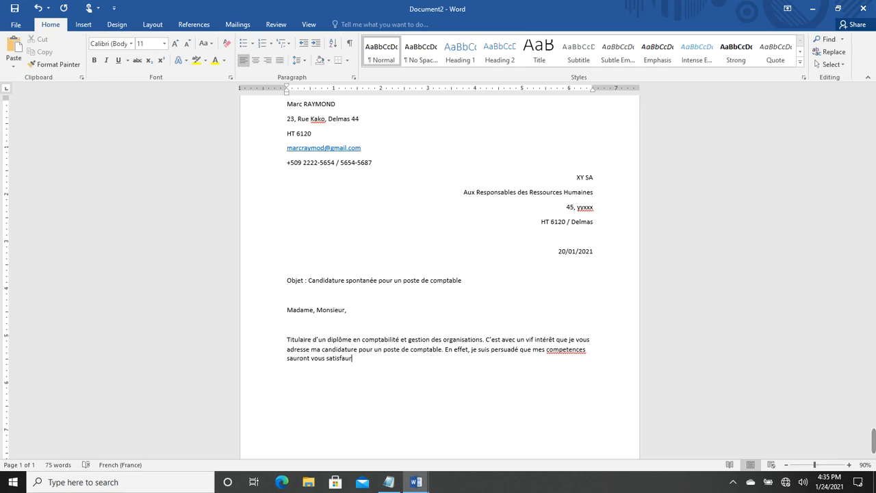
{"action": "key", "text": "BackSpace"}
{"action": "key", "text": "BackSpace"}
{"action": "type", "text": "ire"}
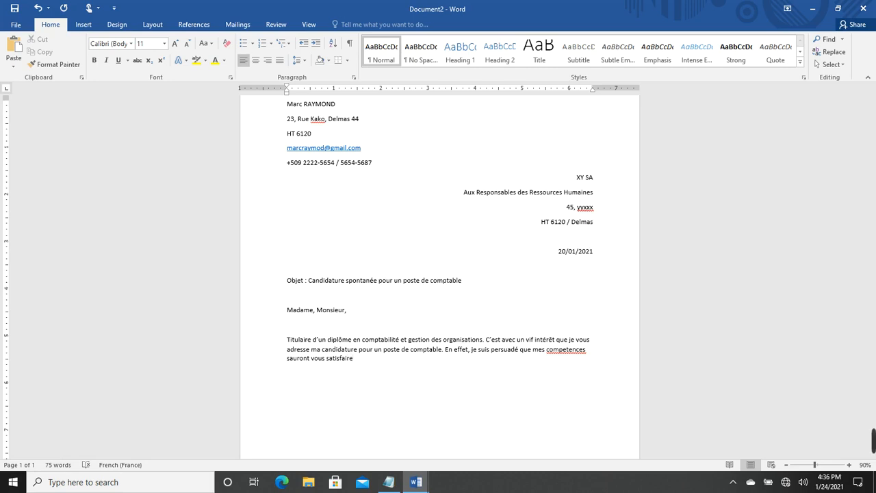
Continue with 'au quotidien et je serai honoré d'entamer ma carriere au sein d'une entreprise', fixing typos
{"action": "type", "text": "au quotidien et je serai "}
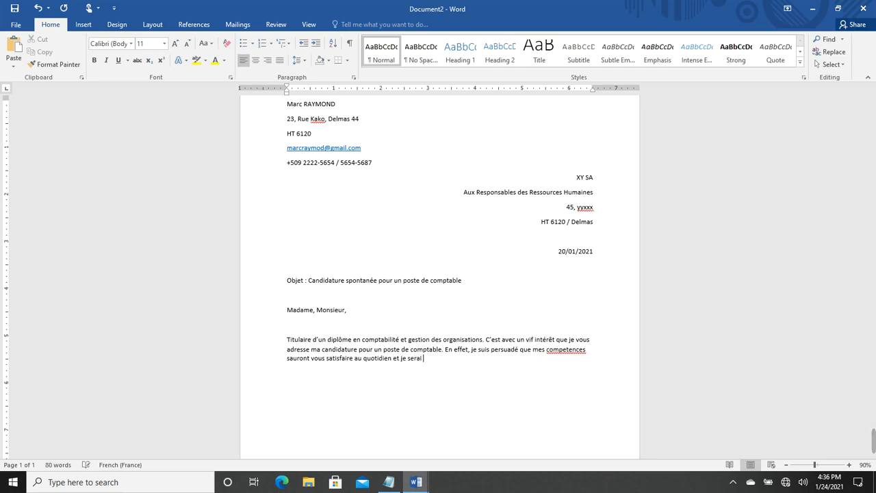
{"action": "type", "text": "honoré d'entamm"}
{"action": "key", "text": "BackSpace"}
{"action": "type", "text": "er ma carrie"}
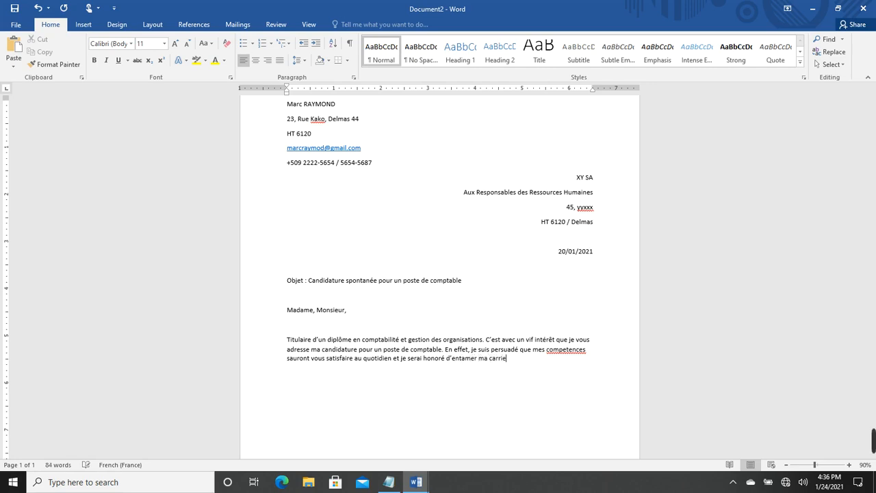
{"action": "type", "text": "re au sein d'une entreo"}
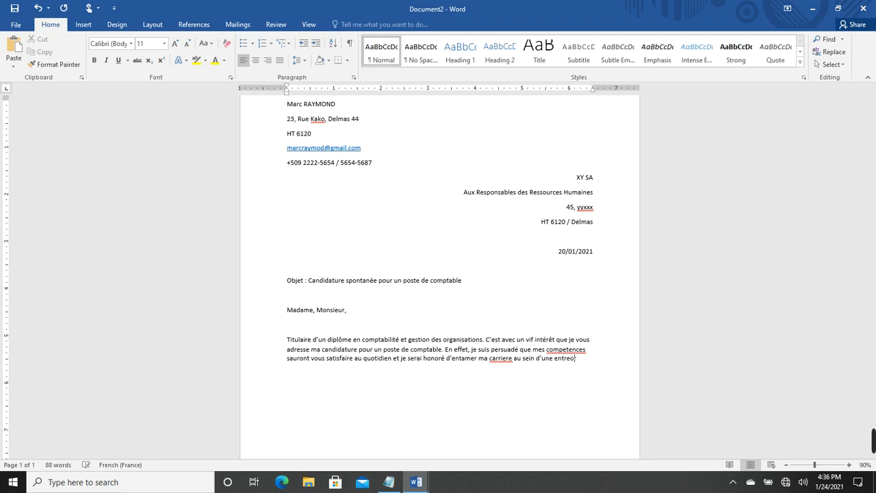
{"action": "type", "text": "rise"}
{"action": "left_click", "coordinate": [574, 358]}
{"action": "key", "text": "BackSpace"}
{"action": "type", "text": "p"}
End the sentence with 'de renom telle que la votre' and start a paragraph 'Mes stages m'ont permi'
{"action": "key", "text": "Right"}
{"action": "key", "text": "Right"}
{"action": "key", "text": "Right"}
{"action": "key", "text": "BackSpace"}
{"action": "type", "text": "de "}
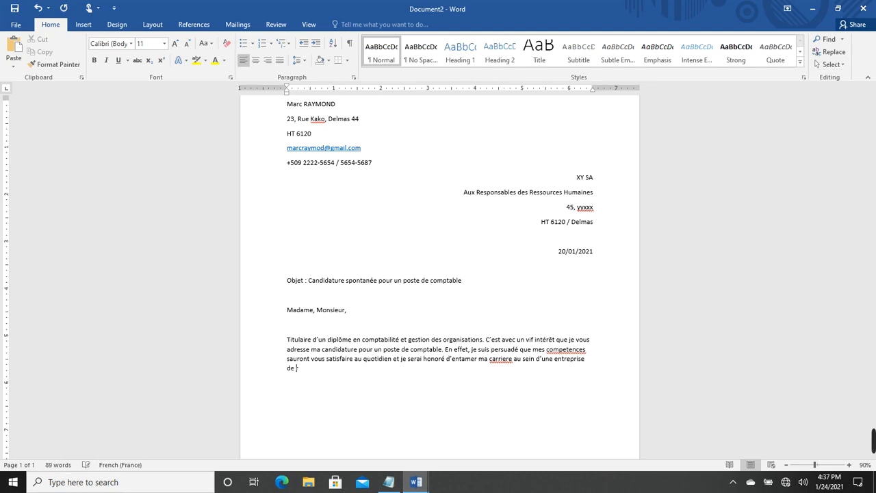
{"action": "type", "text": "renom telle que la votre."}
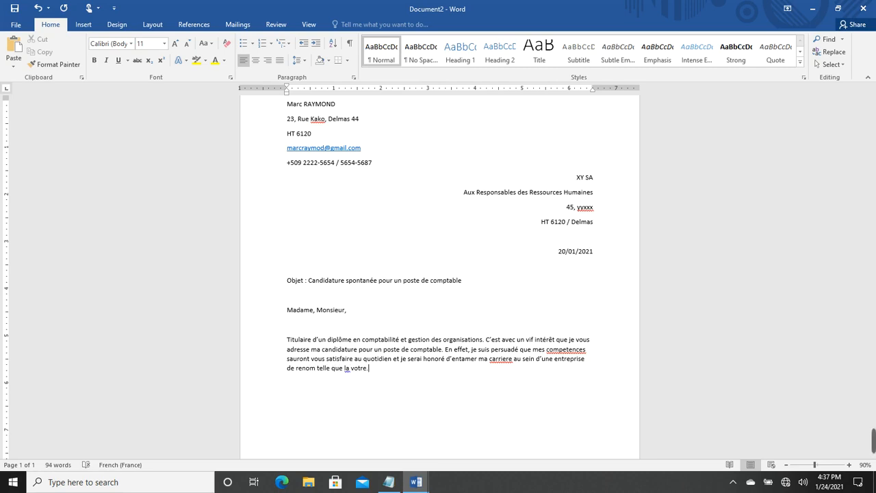
{"action": "key", "text": "Return"}
{"action": "type", "text": "Mes st"}
{"action": "type", "text": "ages m"}
{"action": "type", "text": "'ont "}
{"action": "type", "text": "permi"}
Type 's de forger un solde savoir-faire', insert 'me' before forger, and correct votre to vôtre
{"action": "type", "text": "s de f"}
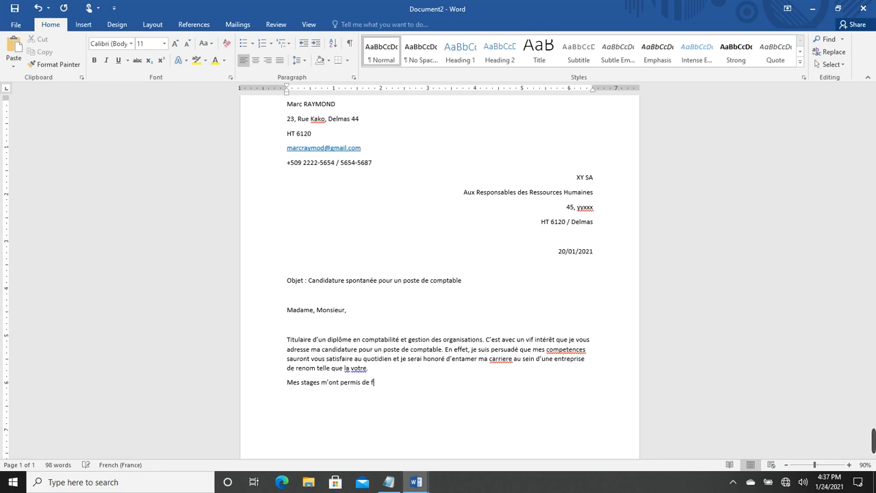
{"action": "type", "text": "orger un"}
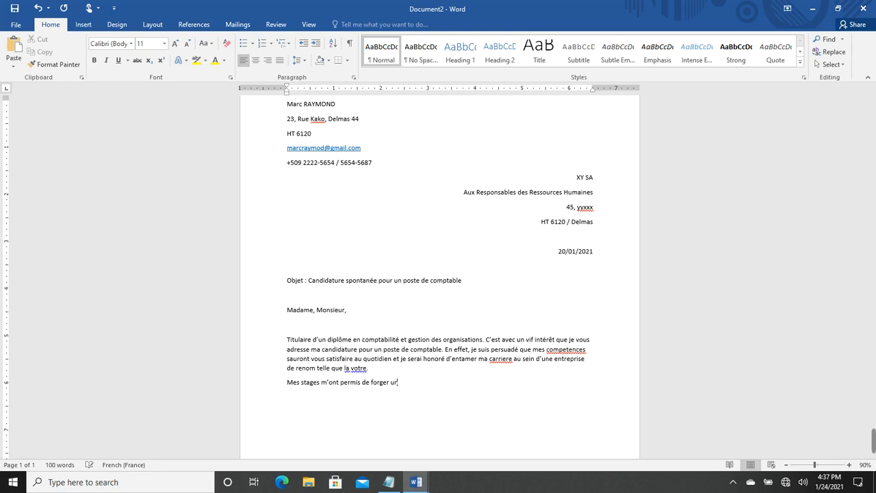
{"action": "type", "text": " solde savoir-faire"}
{"action": "left_click", "coordinate": [372, 384]}
{"action": "type", "text": "me"}
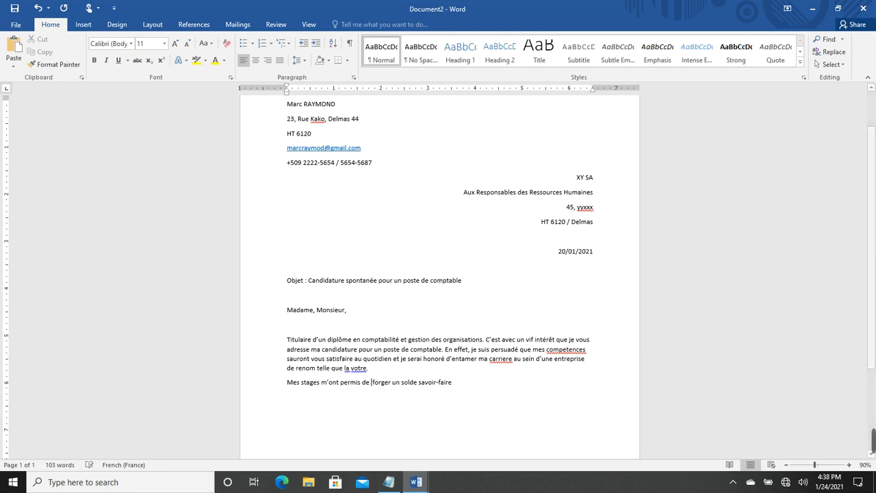
{"action": "key", "text": "Up"}
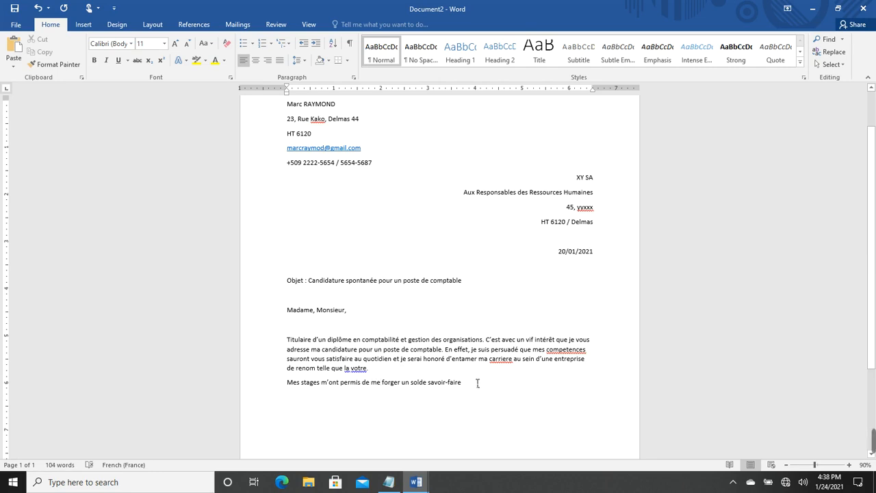
{"action": "right_click", "coordinate": [357, 374]}
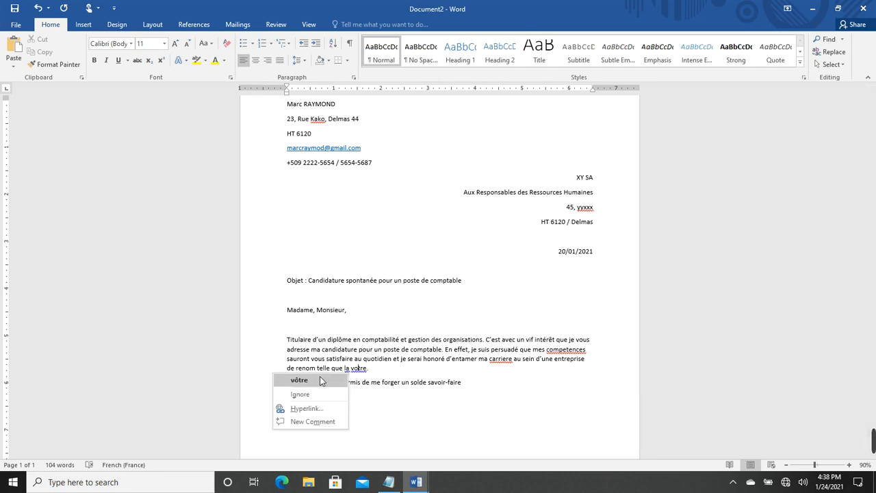
{"action": "left_click", "coordinate": [299, 380]}
Continue with ', en exercant la fonction de comptable dans plusieurs structures....'
{"action": "left_click", "coordinate": [480, 386]}
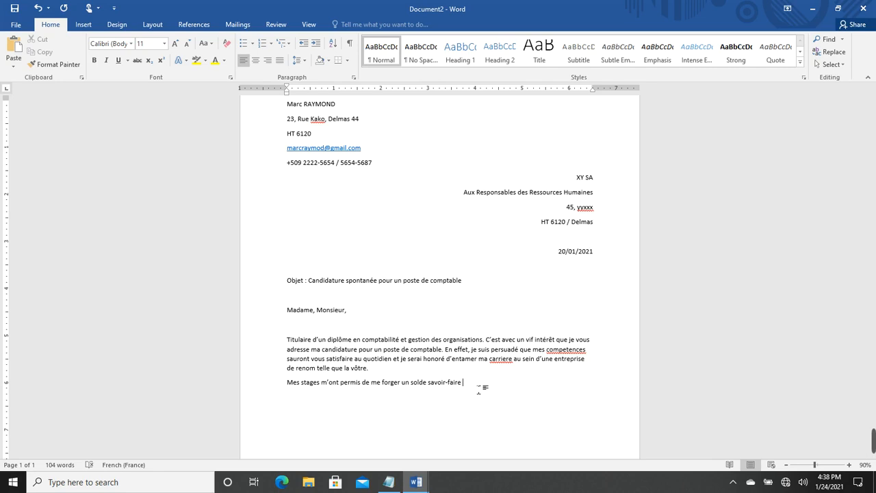
{"action": "key", "text": "BackSpace"}
{"action": "type", "text": ", en s"}
{"action": "key", "text": "BackSpace"}
{"action": "type", "text": "ex"}
{"action": "type", "text": "ercant"}
{"action": "type", "text": " la fonction"}
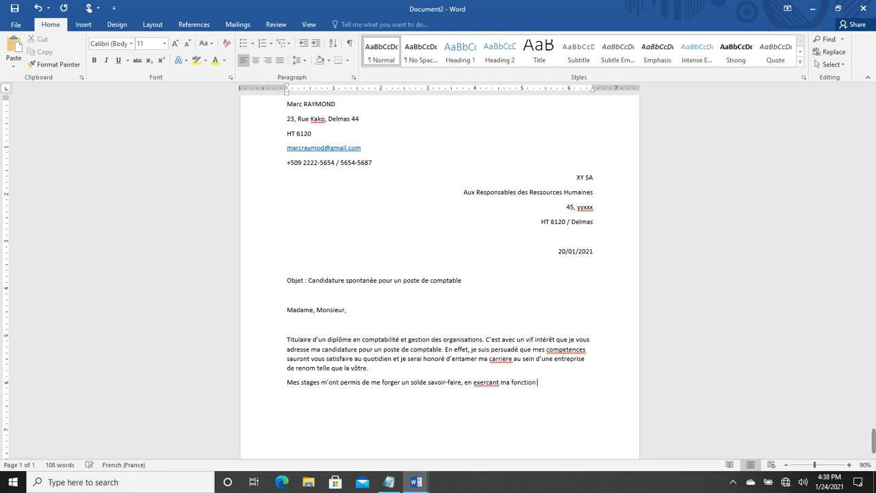
{"action": "type", "text": " de comptable dans plus"}
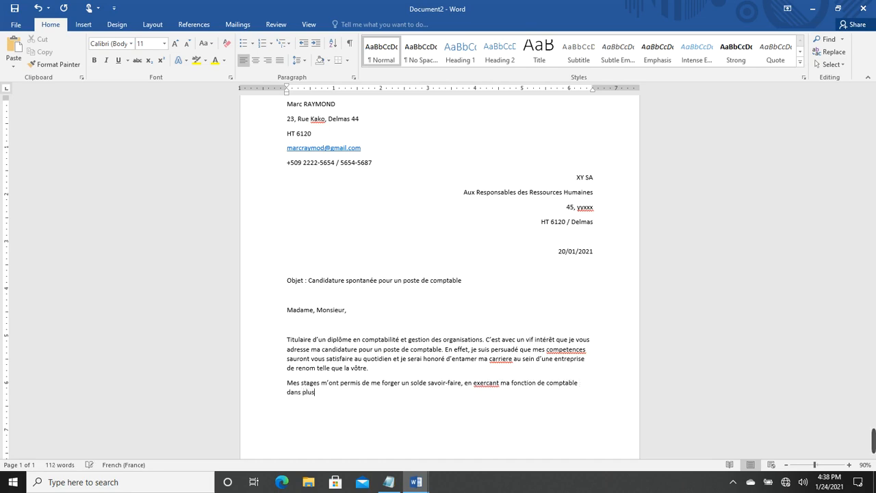
{"action": "type", "text": "ieur"}
{"action": "type", "text": "s structures......"}
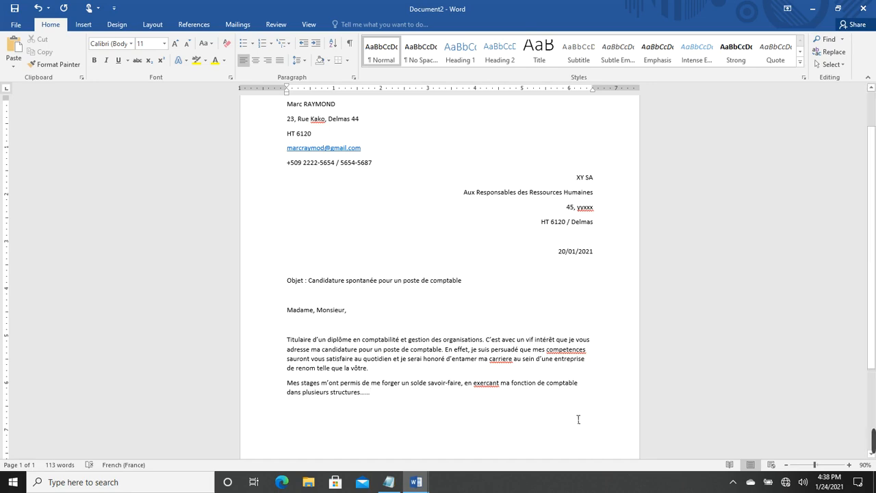
Correct exercant, carriere and competences to exerçant, carrière and compétences, then add a new paragraph
{"action": "right_click", "coordinate": [486, 384]}
{"action": "left_click", "coordinate": [421, 287]}
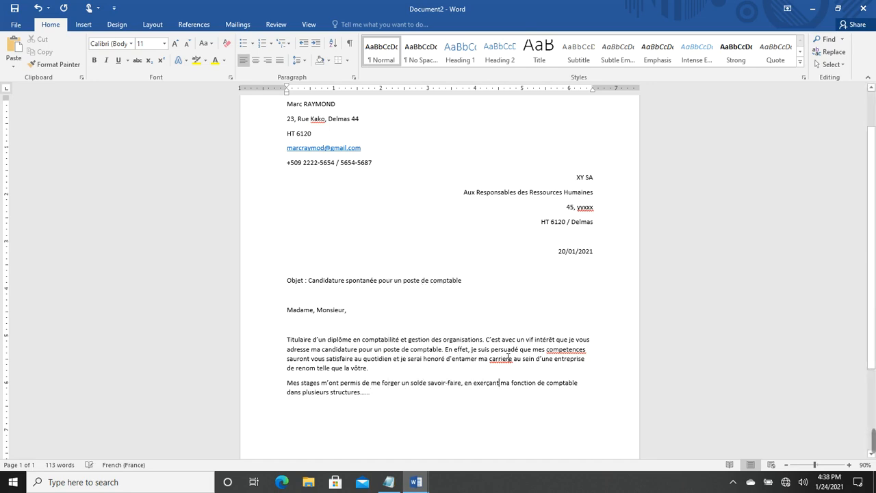
{"action": "right_click", "coordinate": [503, 367]}
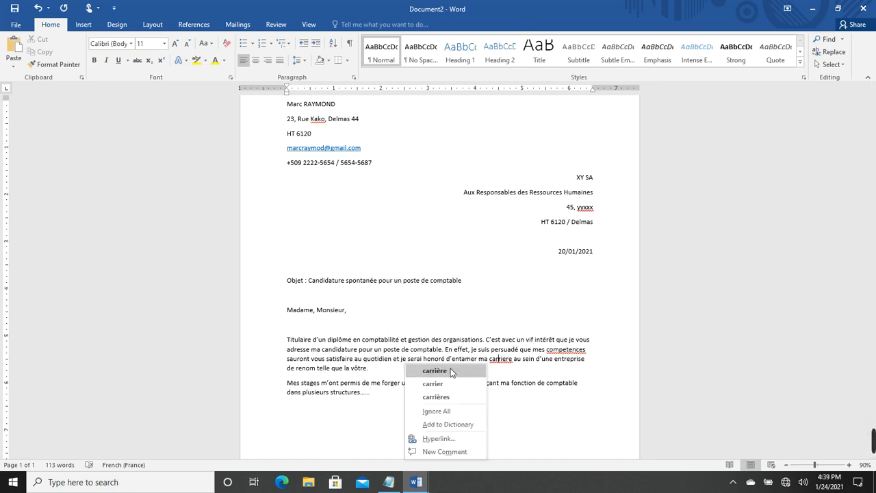
{"action": "left_click", "coordinate": [453, 376]}
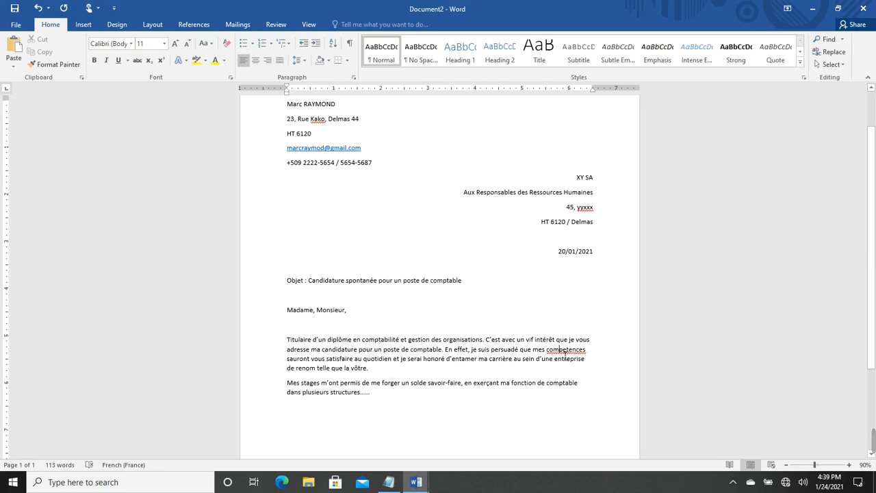
{"action": "right_click", "coordinate": [561, 350]}
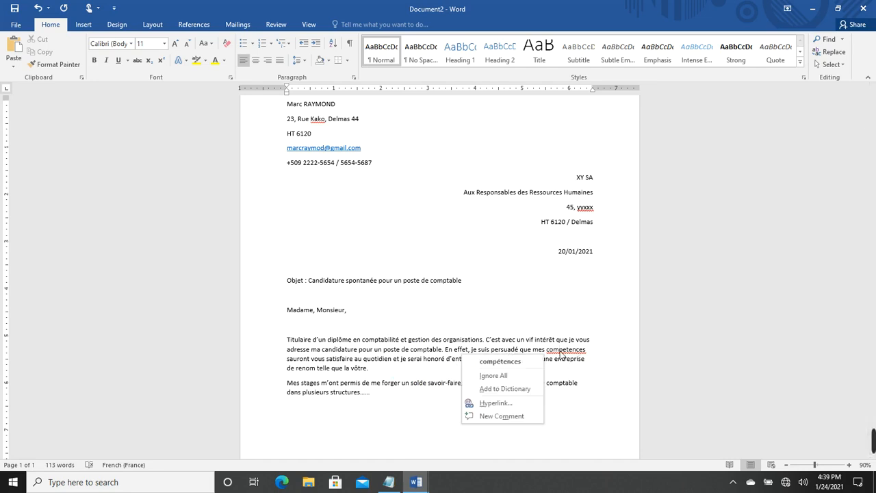
{"action": "left_click", "coordinate": [500, 361]}
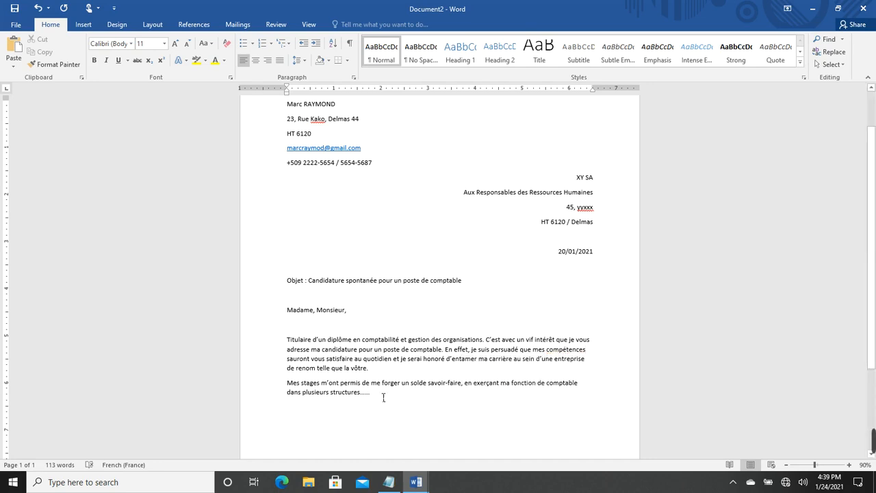
{"action": "key", "text": "Return"}
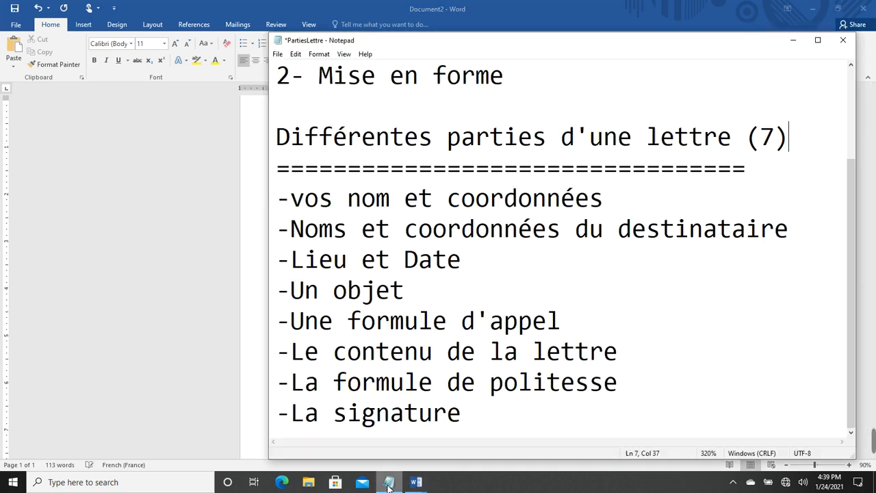
{"action": "left_click", "coordinate": [388, 482]}
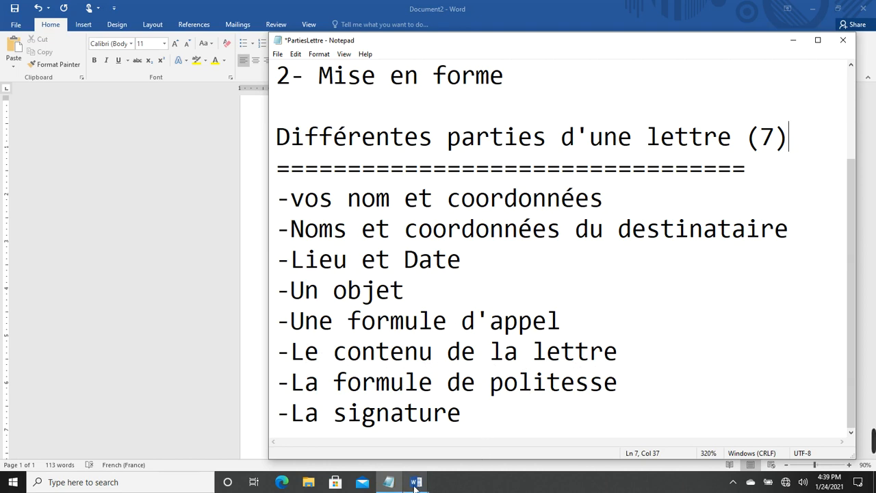
{"action": "mouse_move", "coordinate": [415, 487]}
{"action": "left_click", "coordinate": [475, 435]}
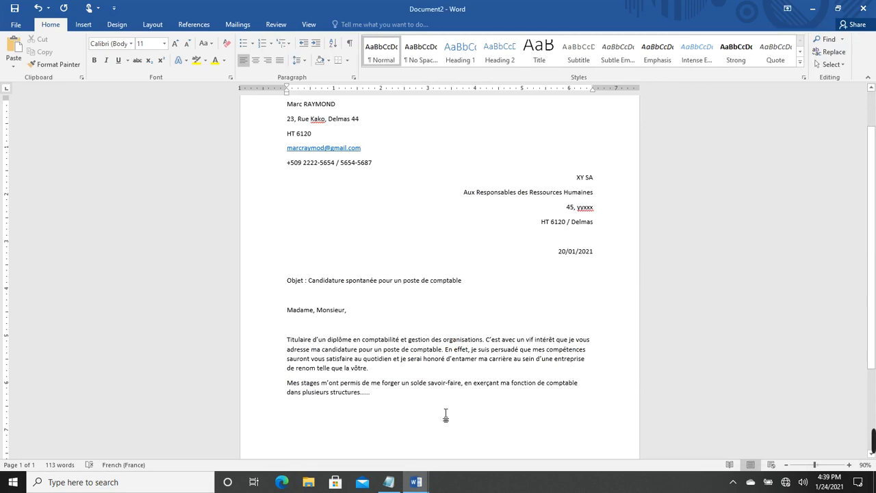
{"action": "mouse_move", "coordinate": [414, 485]}
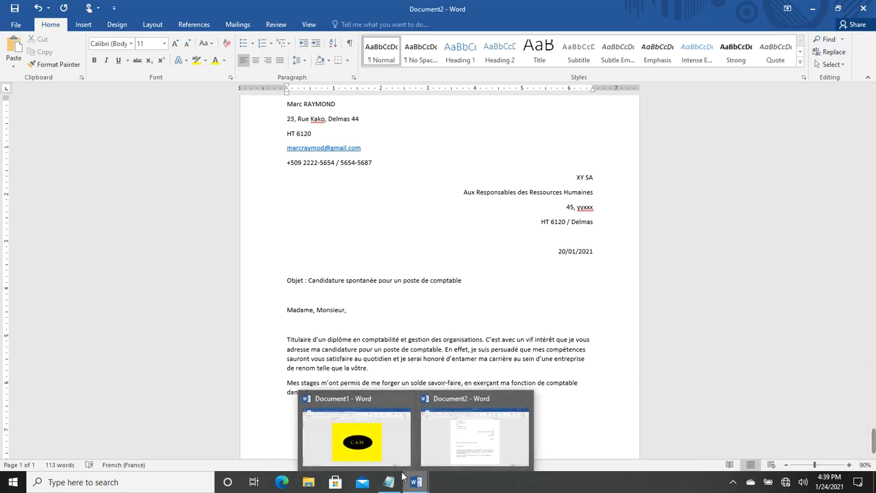
{"action": "left_click", "coordinate": [388, 481]}
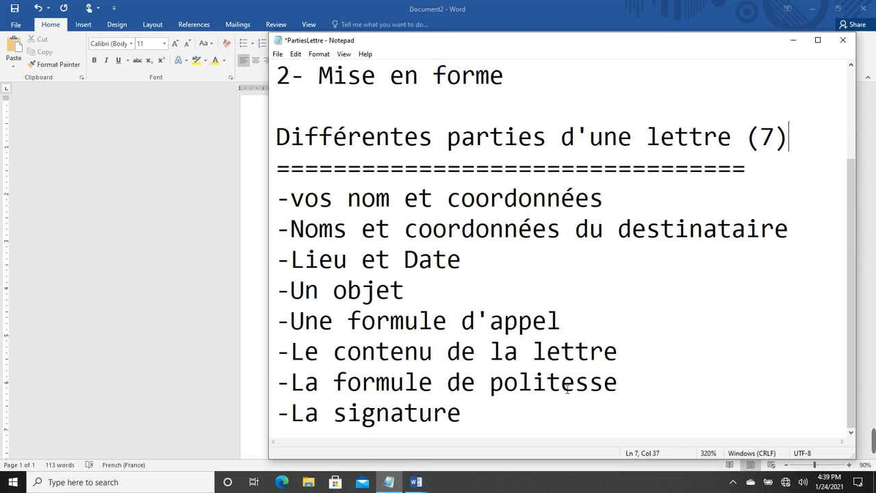
{"action": "mouse_move", "coordinate": [415, 483]}
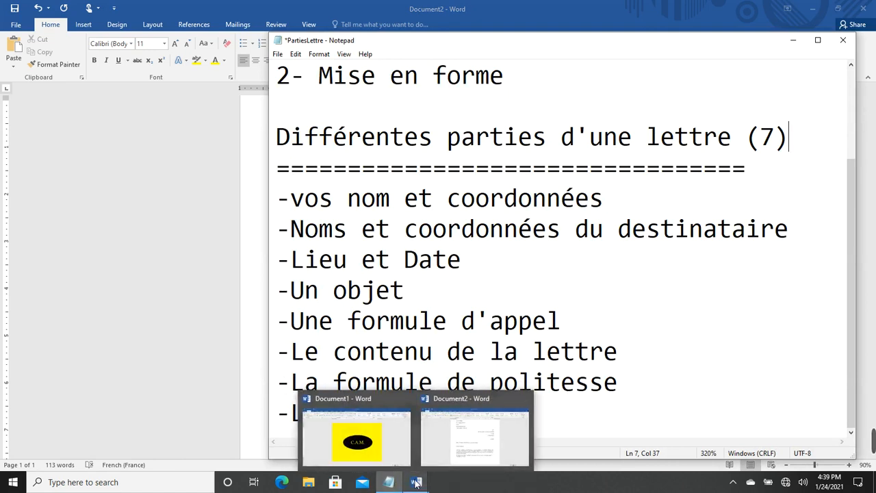
{"action": "left_click", "coordinate": [455, 445]}
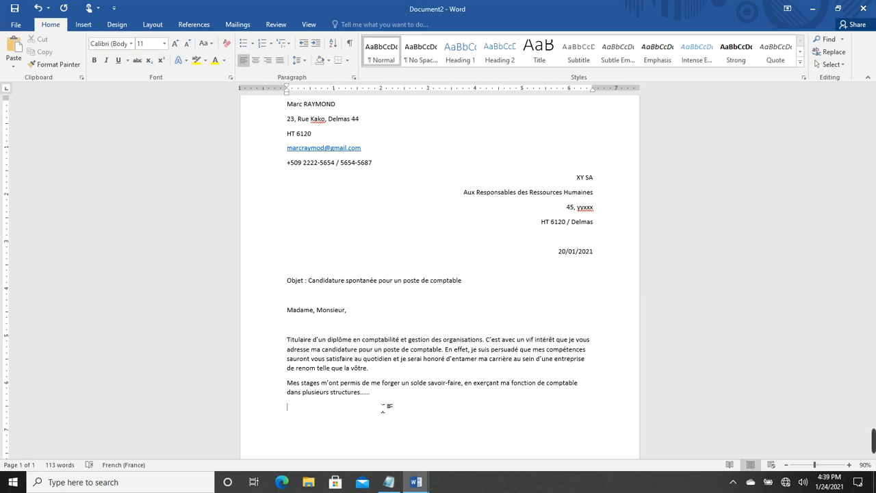
Type the closing 'Dans cette attente que j'espère brève… de mon profond respect.' and add blank lines
{"action": "type", "text": "Dans cette attente que j'espere breve"}
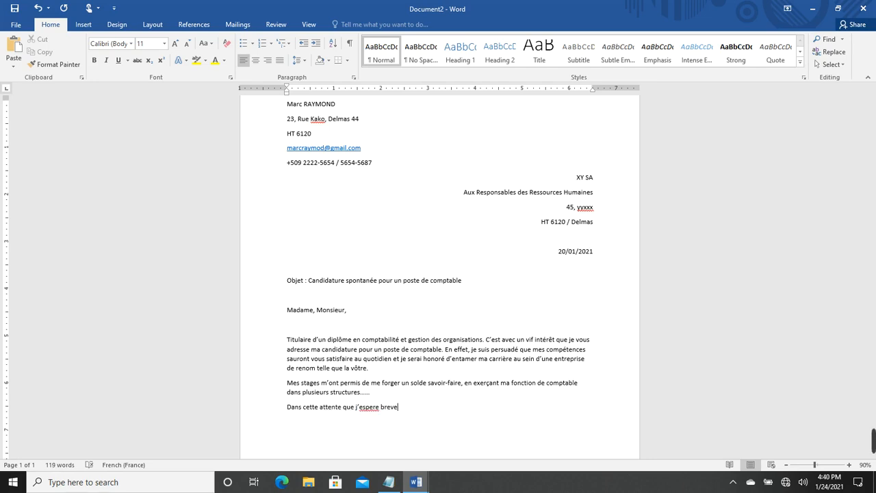
{"action": "type", "text": ", je vous a"}
{"action": "type", "text": "rie de croire"}
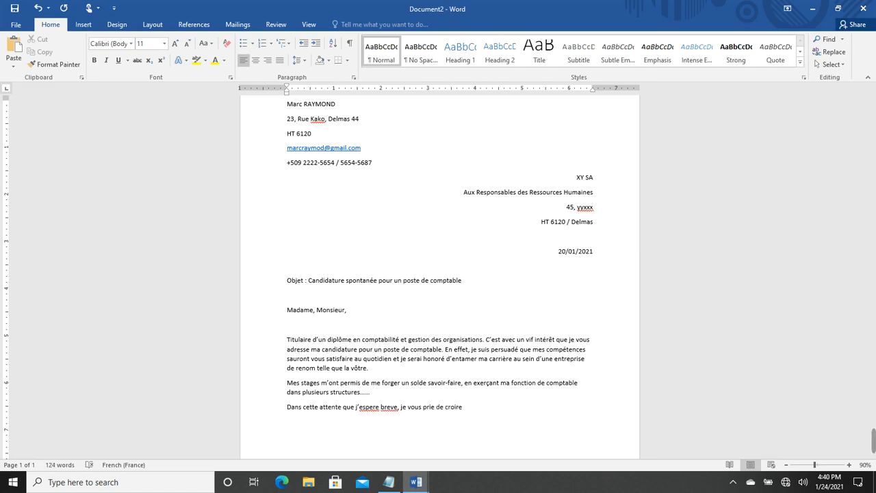
{"action": "type", "text": ", "}
{"action": "type", "text": "Madame"}
{"action": "type", "text": ", Mons"}
{"action": "type", "text": "ier"}
{"action": "type", "text": ", "}
{"action": "type", "text": "en"}
{"action": "type", "text": " l'assurer"}
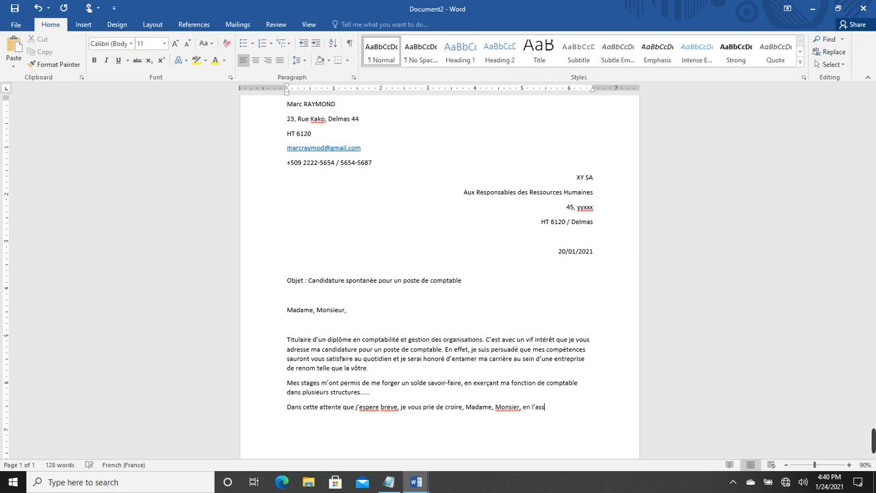
{"action": "type", "text": "nce de mon profo"}
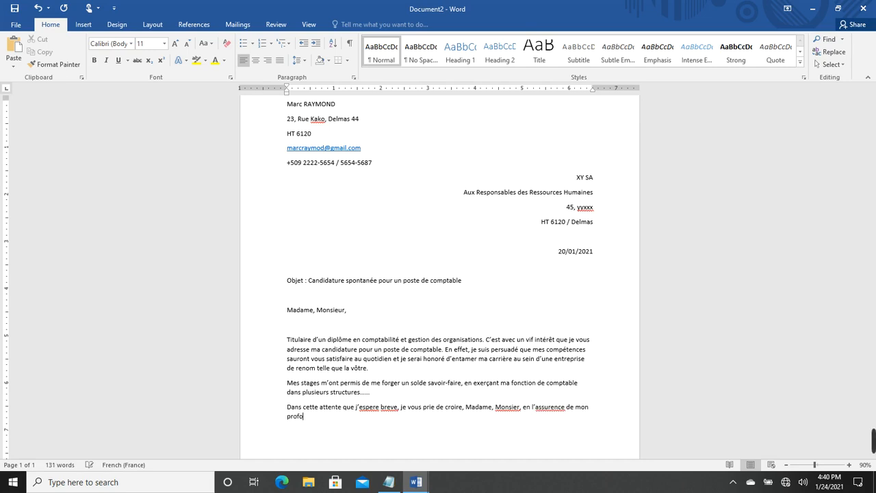
{"action": "type", "text": "nd respect."}
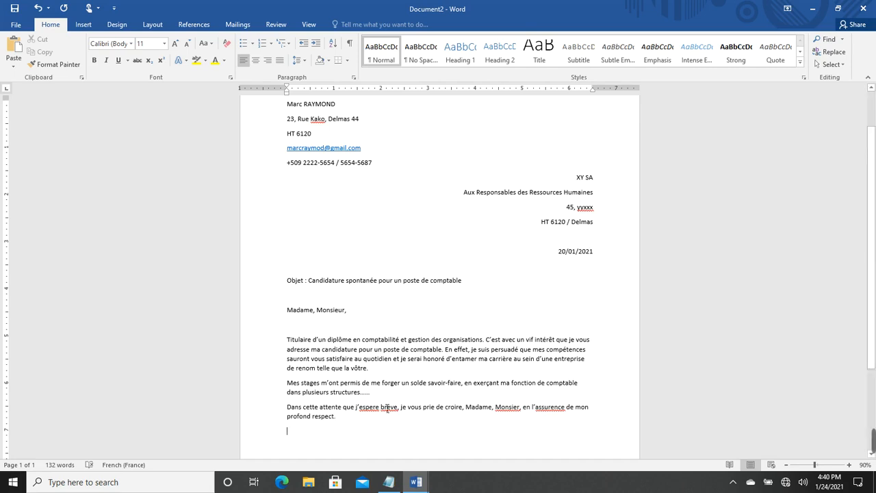
{"action": "key", "text": "Return"}
{"action": "key", "text": "Return"}
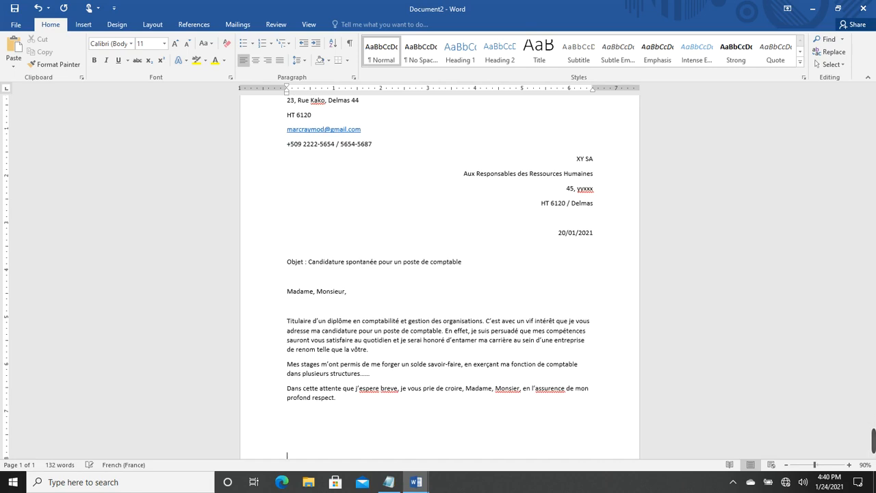
{"action": "left_click", "coordinate": [389, 481]}
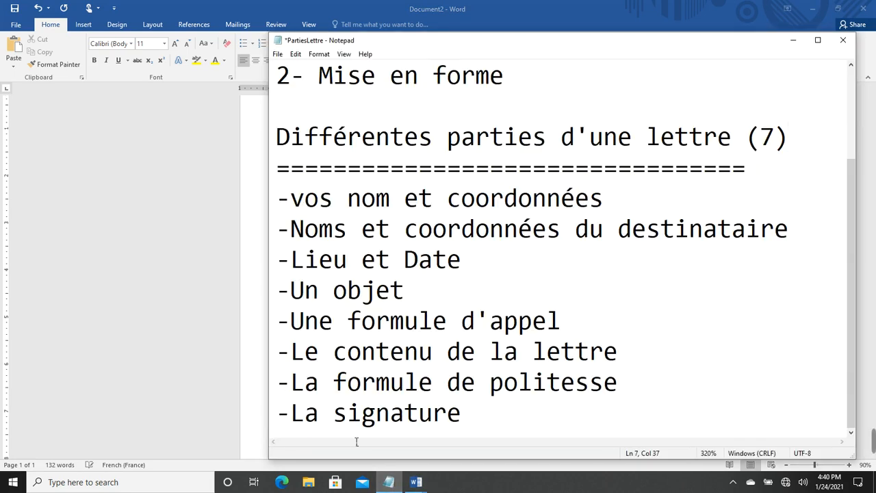
{"action": "mouse_move", "coordinate": [416, 481]}
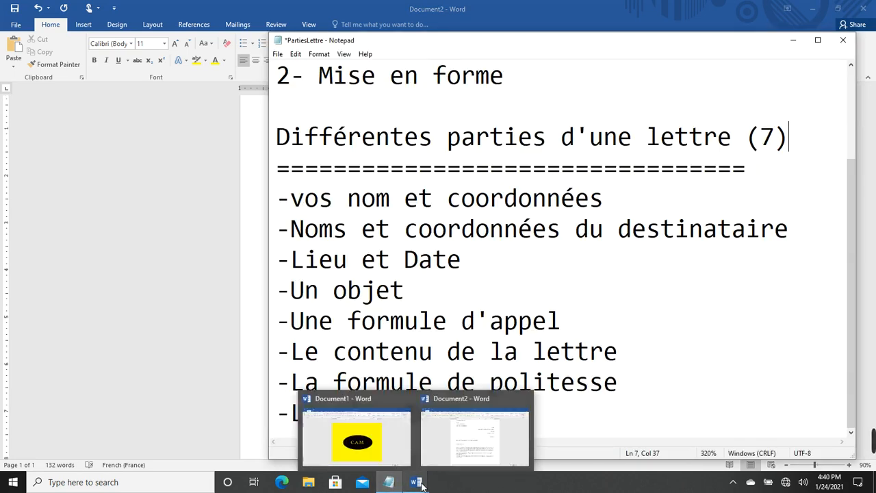
{"action": "left_click", "coordinate": [475, 430]}
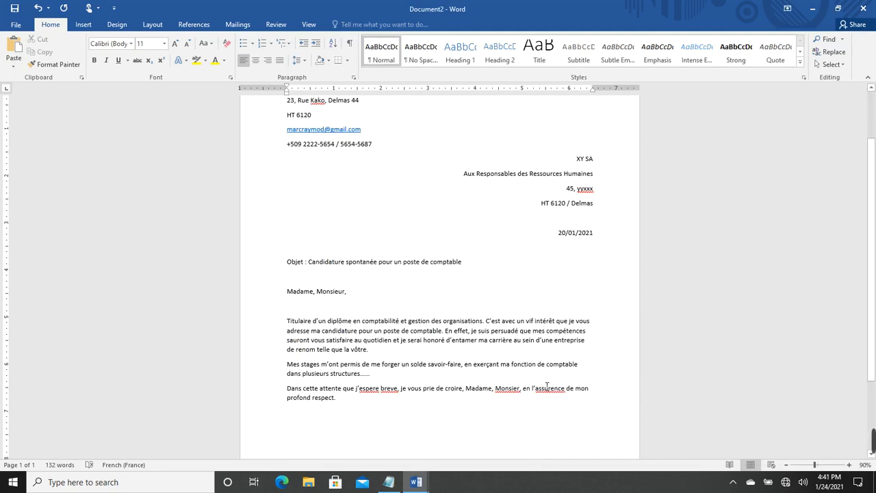
Right-align the blank line beneath the 'Dans cette attente…' closing paragraph
{"action": "scroll", "coordinate": [556, 386], "scroll_direction": "down", "scroll_amount": 1}
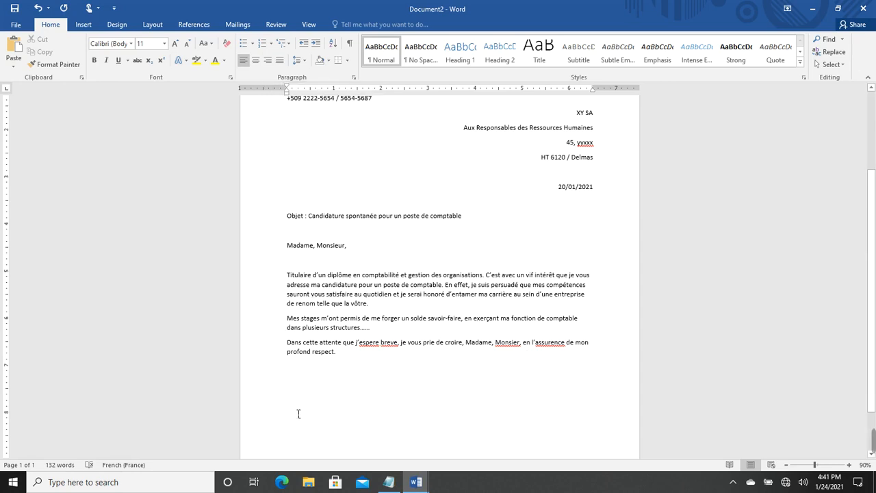
{"action": "left_click", "coordinate": [267, 61]}
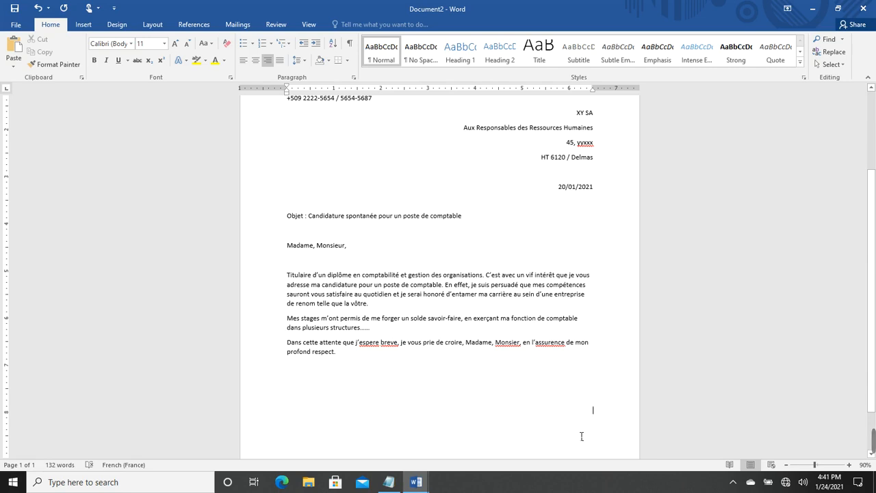
{"action": "scroll", "coordinate": [581, 436], "scroll_direction": "up", "scroll_amount": 3}
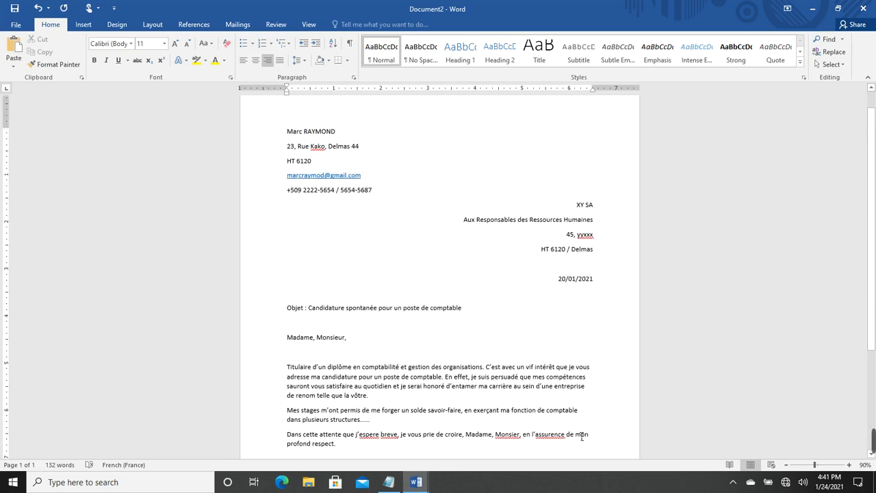
{"action": "scroll", "coordinate": [582, 436], "scroll_direction": "down", "scroll_amount": 2}
{"action": "scroll", "coordinate": [581, 436], "scroll_direction": "down", "scroll_amount": 1}
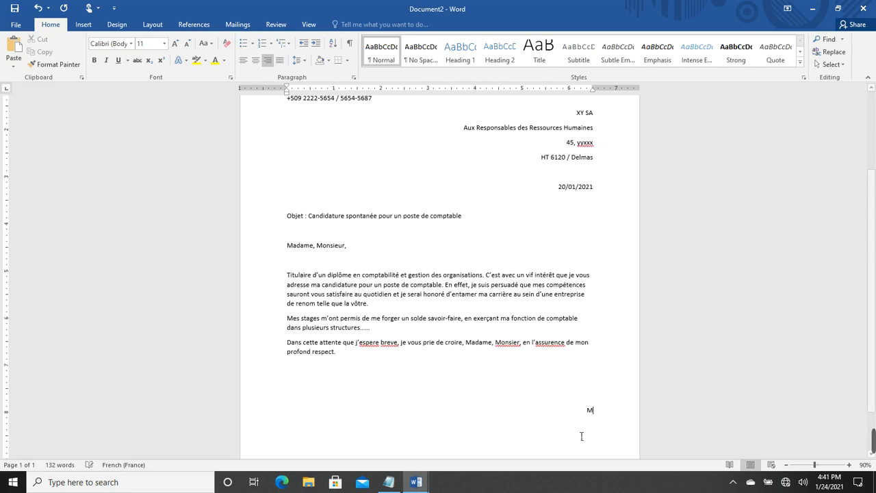
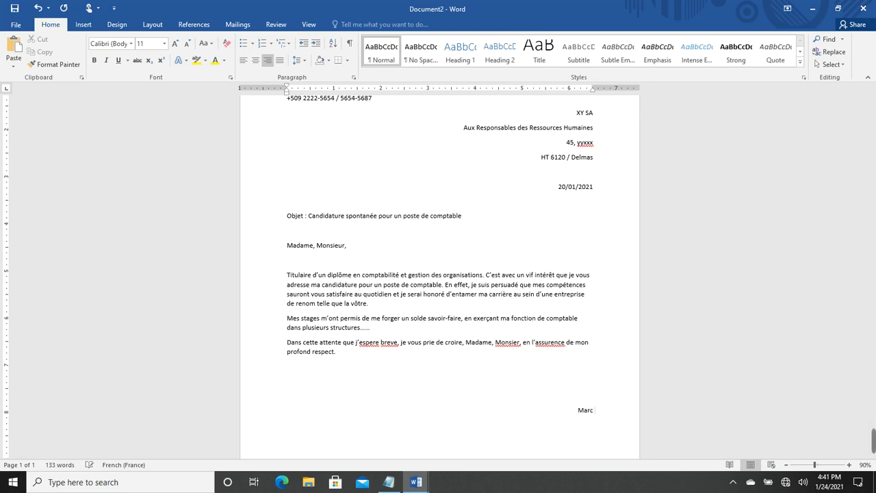
Type the sender's full name on the right-aligned signature line
{"action": "scroll", "coordinate": [622, 442], "scroll_direction": "up", "scroll_amount": 3}
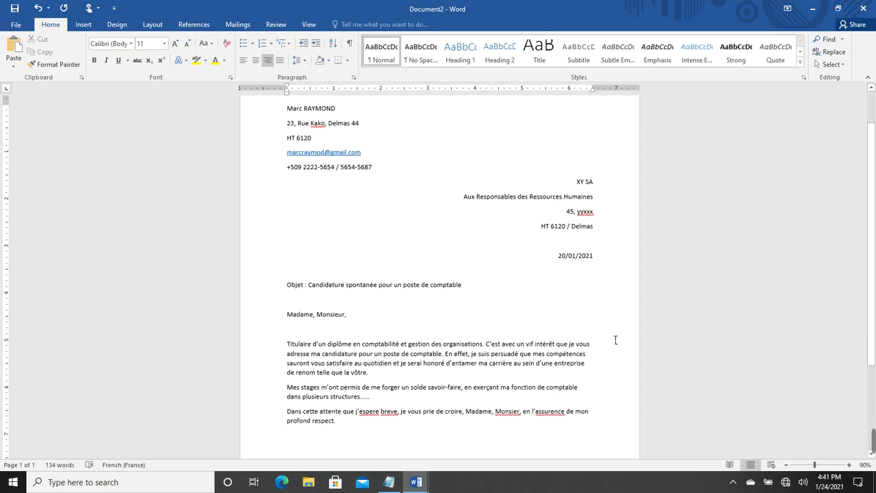
{"action": "scroll", "coordinate": [615, 340], "scroll_direction": "up", "scroll_amount": 1}
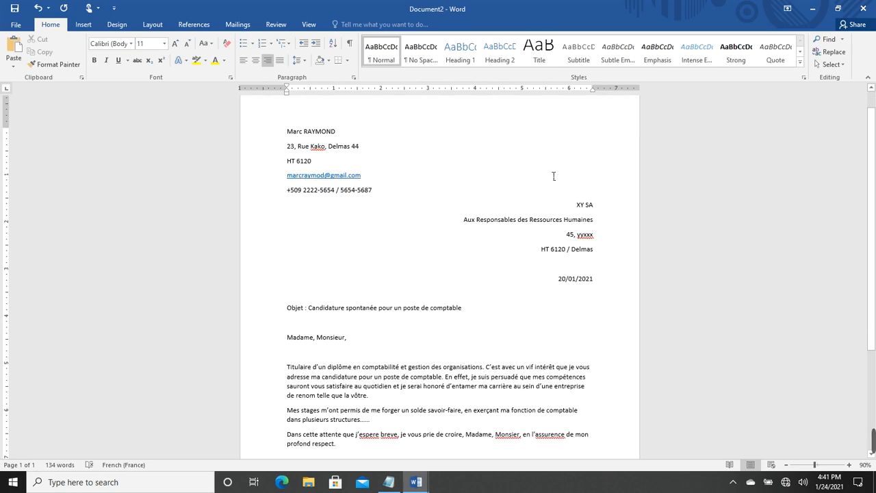
{"action": "scroll", "coordinate": [581, 236], "scroll_direction": "down", "scroll_amount": 2}
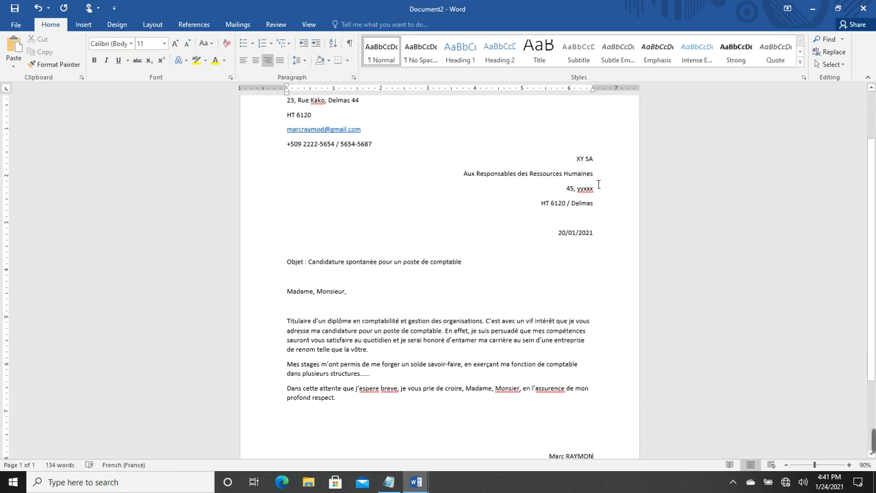
{"action": "scroll", "coordinate": [326, 139], "scroll_direction": "up", "scroll_amount": 2}
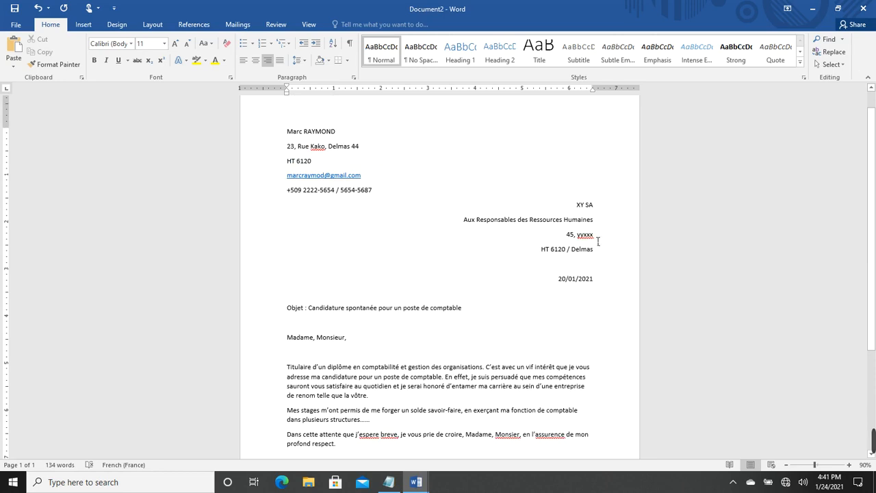
Select the sender's address block at the top of the letter, then clear the selection
{"action": "left_click_drag", "start_coordinate": [287, 131], "coordinate": [393, 199]}
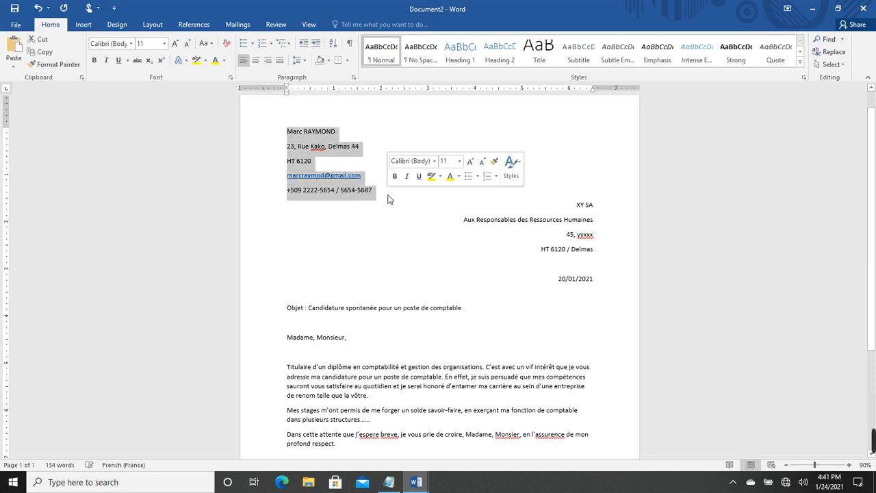
{"action": "left_click", "coordinate": [442, 317]}
{"action": "scroll", "coordinate": [443, 317], "scroll_direction": "down", "scroll_amount": 3}
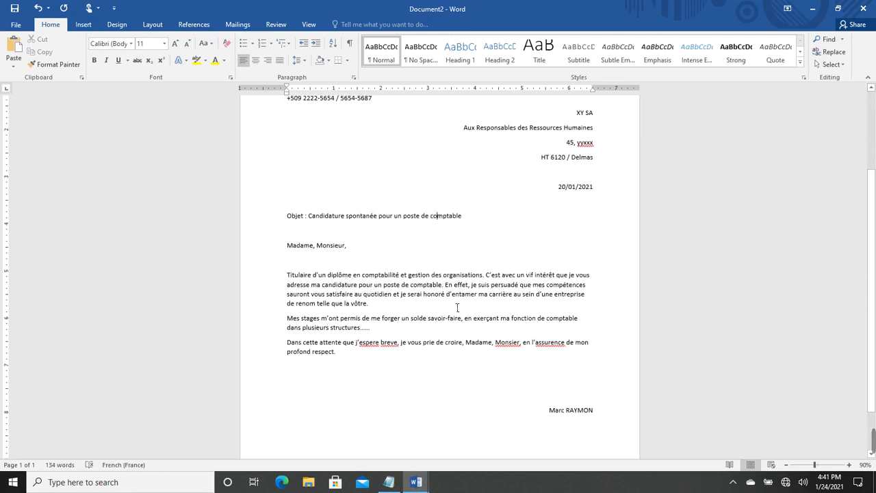
{"action": "scroll", "coordinate": [449, 307], "scroll_direction": "up", "scroll_amount": 4}
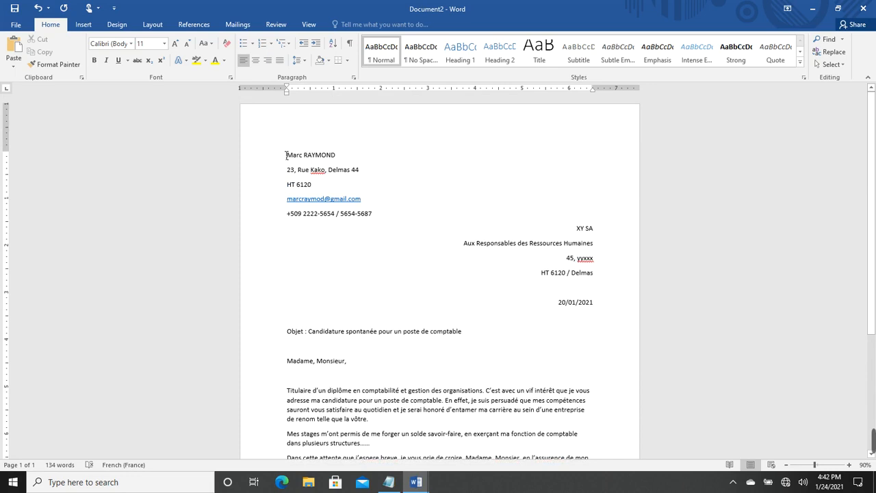
Set the whole letter to Times New Roman 12 pt, then select the sender's address lines
{"action": "left_click", "coordinate": [286, 155]}
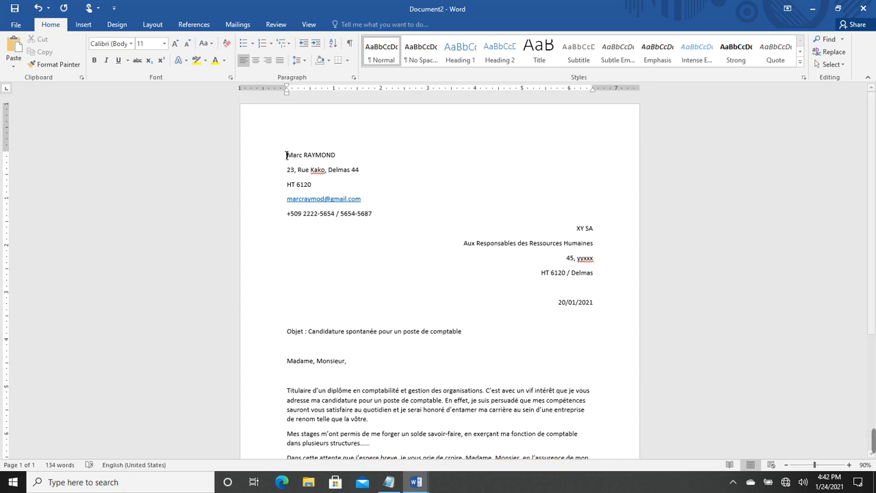
{"action": "key", "text": "ctrl+a"}
{"action": "left_click", "coordinate": [164, 44]}
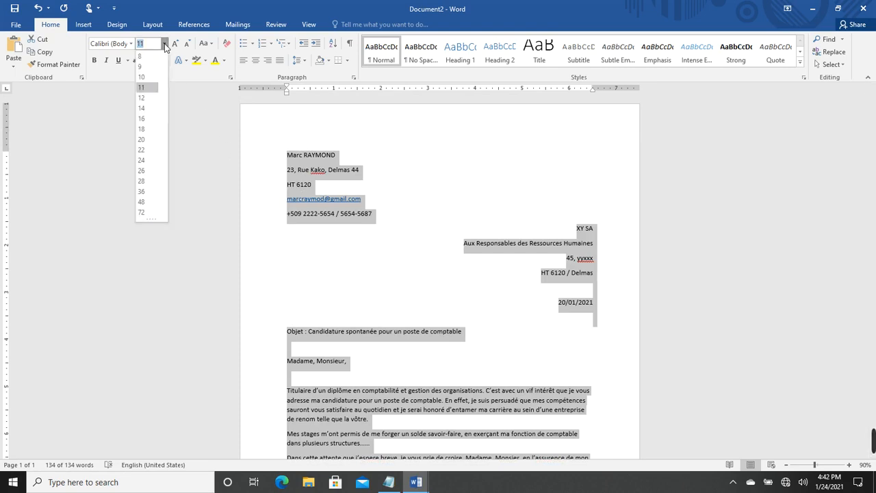
{"action": "left_click", "coordinate": [146, 97]}
{"action": "left_click", "coordinate": [126, 45]}
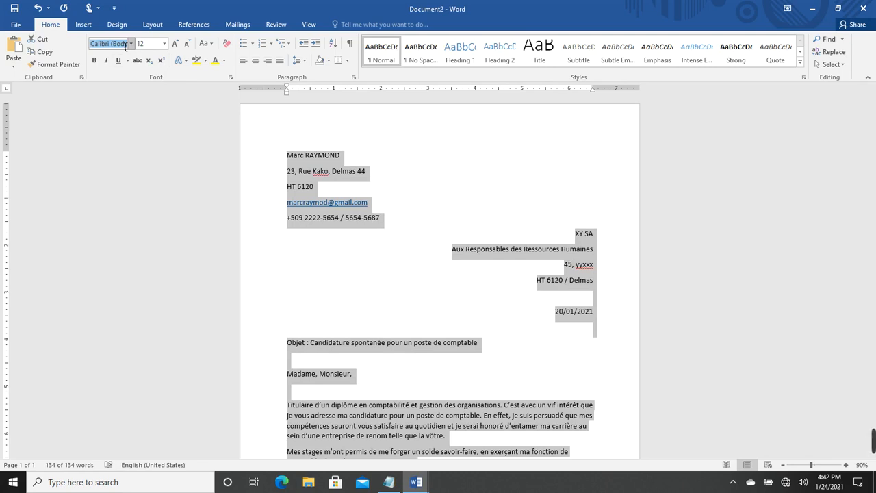
{"action": "type", "text": "Time"}
{"action": "key", "text": "Return"}
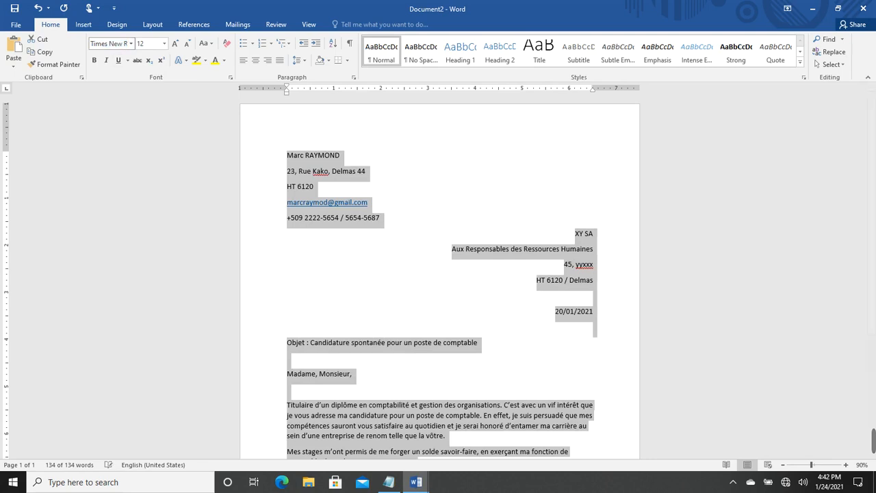
{"action": "left_click", "coordinate": [350, 260]}
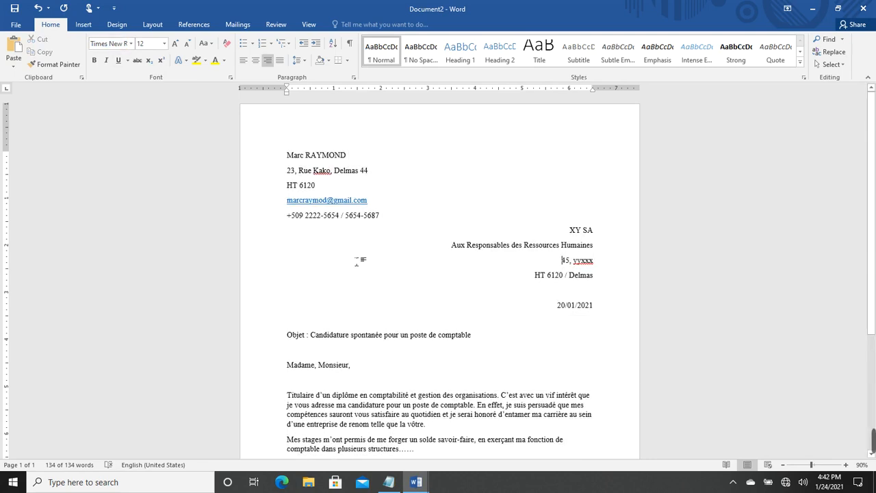
{"action": "left_click_drag", "start_coordinate": [288, 154], "coordinate": [395, 221]}
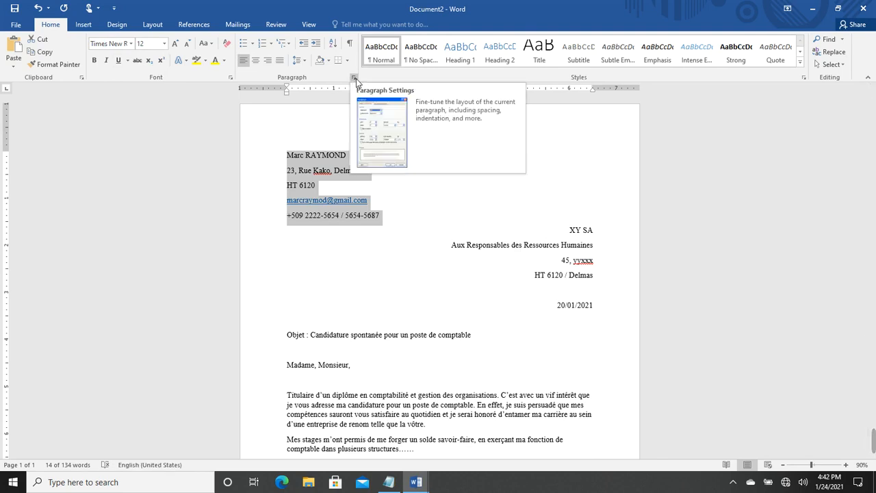
Give the sender's address lines single line spacing with 6 pt after in the Paragraph dialog
{"action": "left_click", "coordinate": [353, 79]}
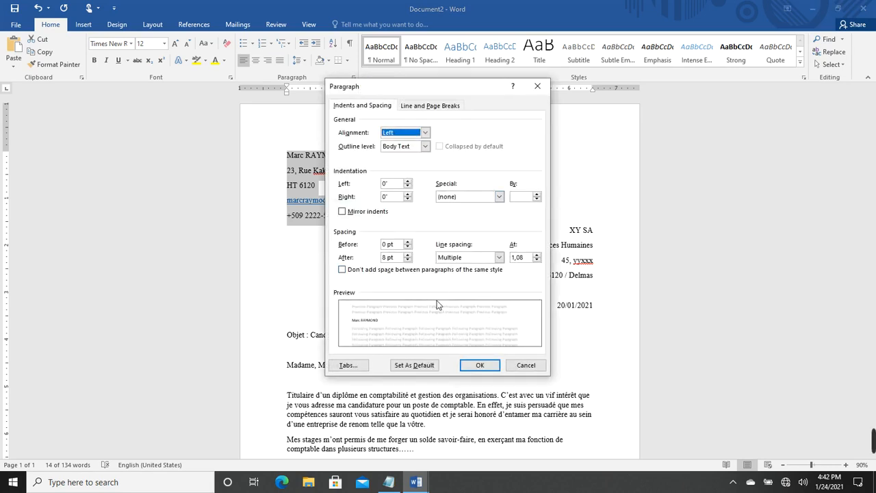
{"action": "left_click", "coordinate": [407, 260]}
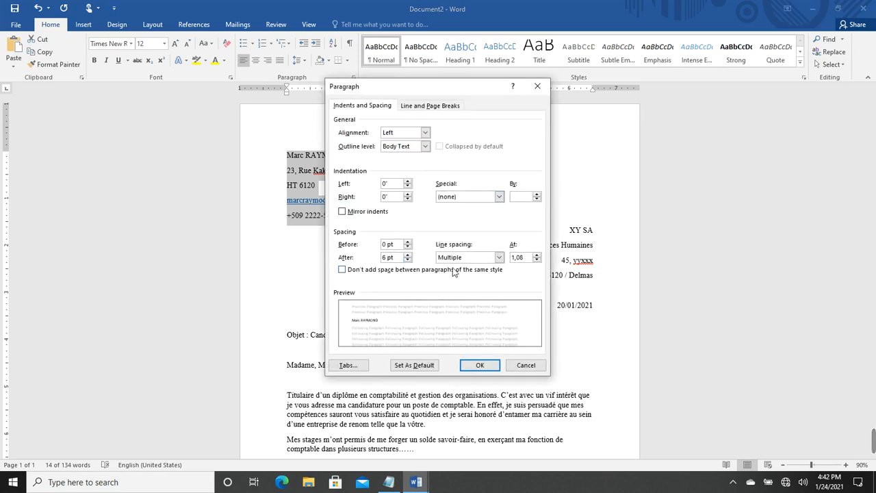
{"action": "left_click", "coordinate": [499, 256]}
{"action": "left_click", "coordinate": [455, 264]}
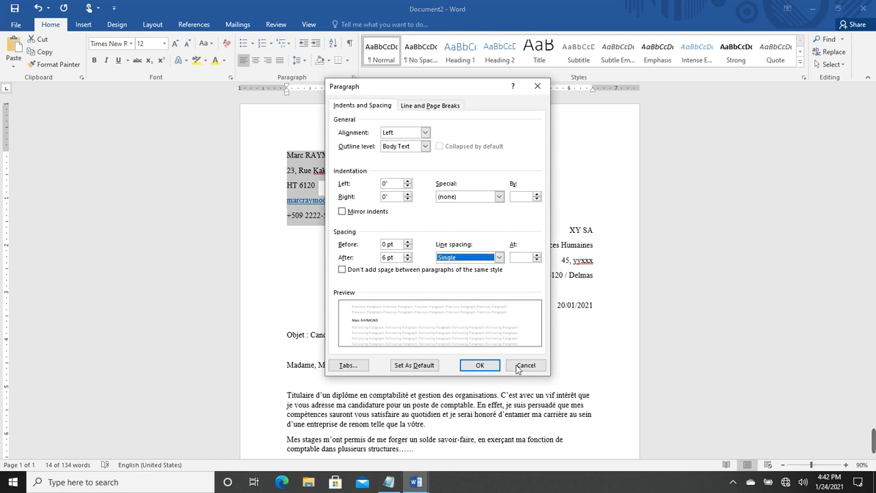
{"action": "left_click", "coordinate": [480, 364]}
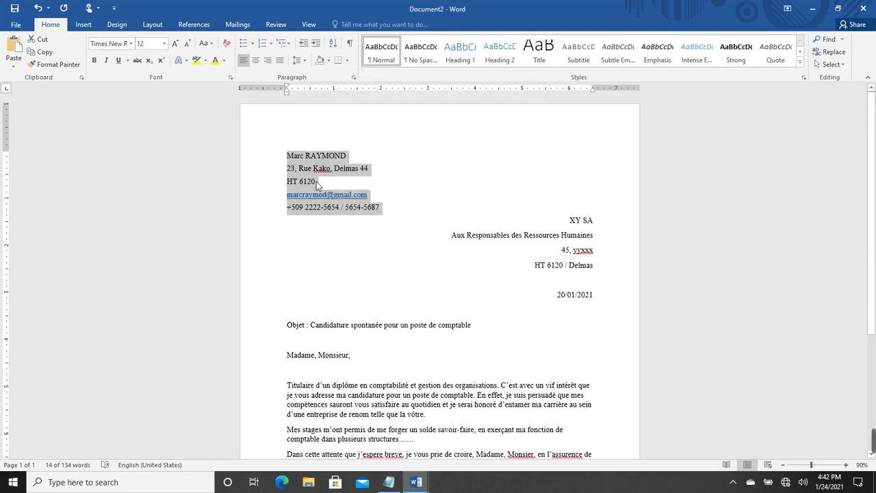
Undo an accidental move of the address block and select the four recipient lines
{"action": "left_click_drag", "start_coordinate": [316, 155], "coordinate": [579, 269]}
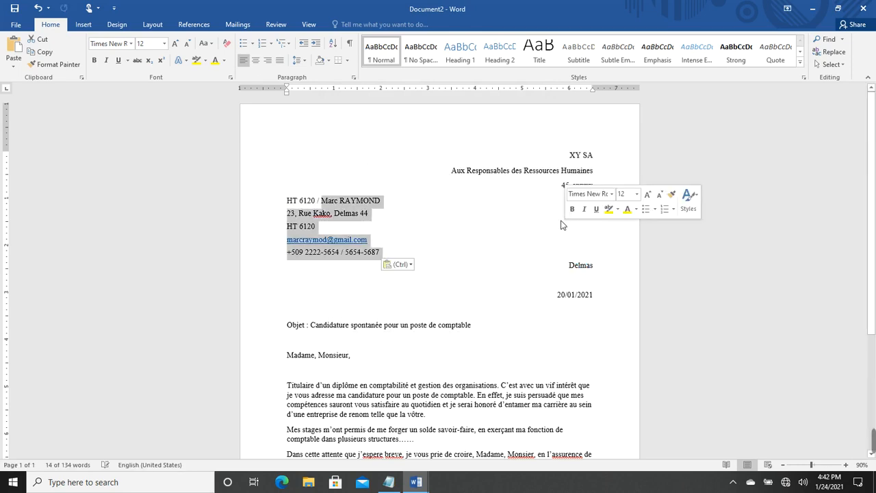
{"action": "left_click", "coordinate": [39, 9]}
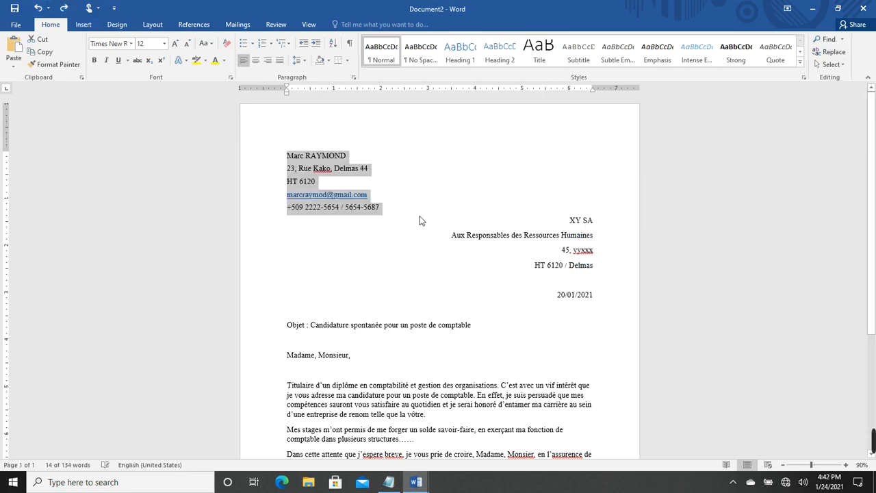
{"action": "left_click", "coordinate": [592, 234]}
{"action": "left_click_drag", "start_coordinate": [569, 220], "coordinate": [605, 277]}
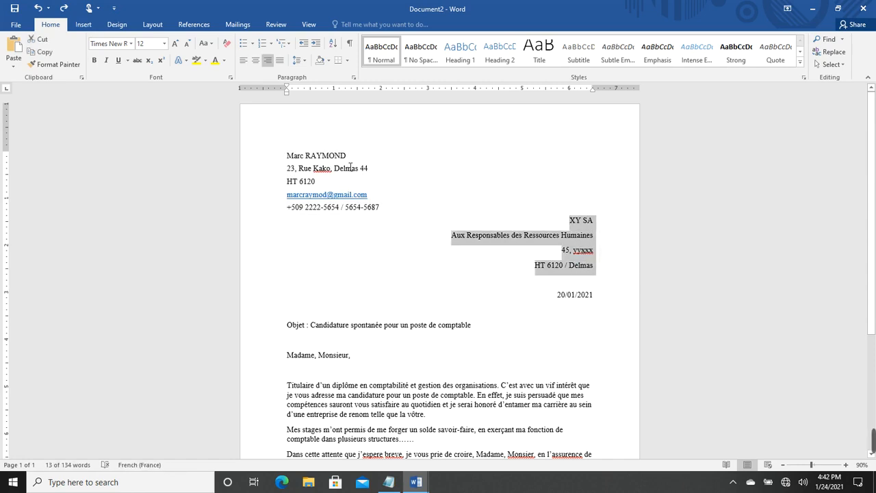
Apply single line spacing and 6 pt after to the recipient lines, XY SA to Delmas
{"action": "left_click", "coordinate": [354, 77]}
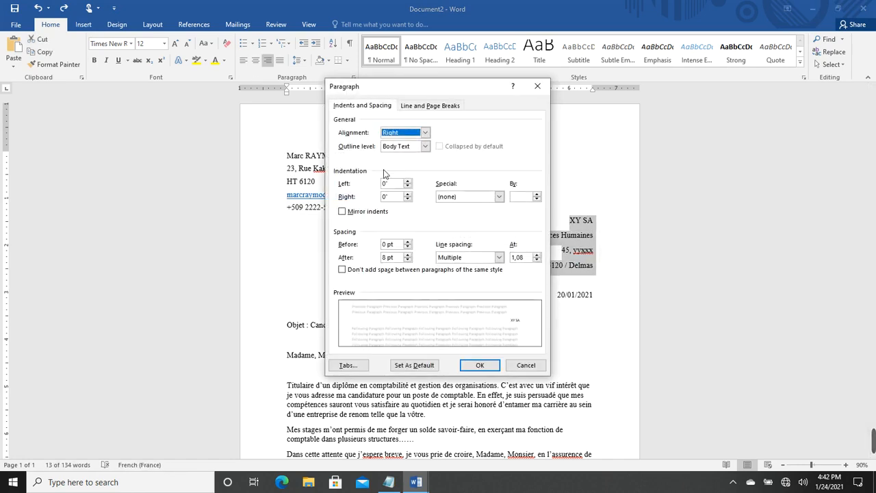
{"action": "left_click", "coordinate": [408, 260]}
{"action": "left_click", "coordinate": [499, 258]}
{"action": "left_click", "coordinate": [466, 268]}
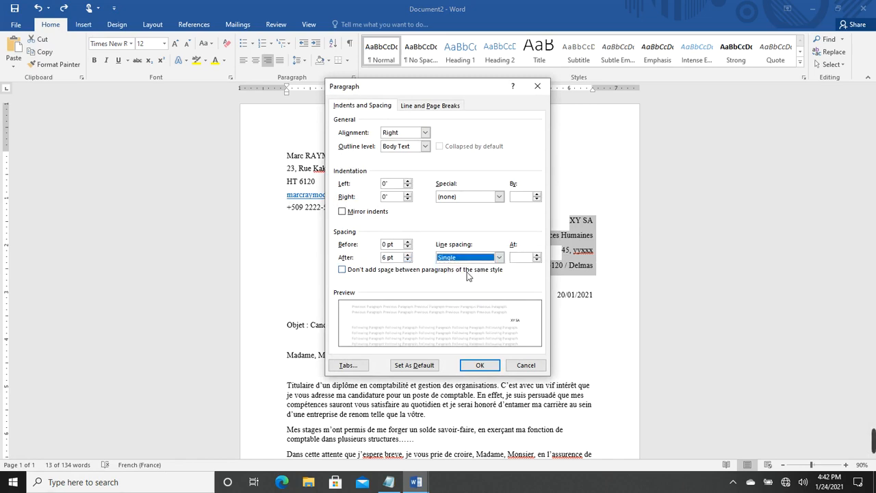
{"action": "left_click", "coordinate": [499, 257]}
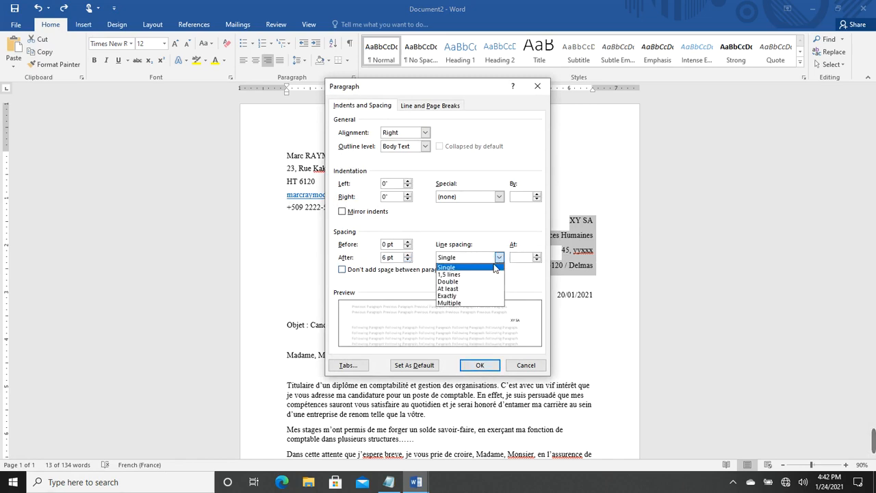
{"action": "left_click", "coordinate": [456, 274]}
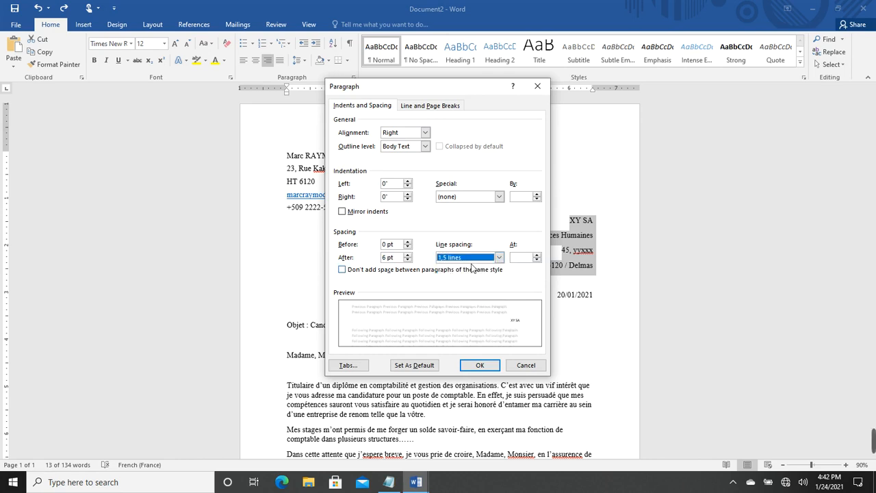
{"action": "left_click", "coordinate": [499, 258]}
{"action": "left_click", "coordinate": [465, 266]}
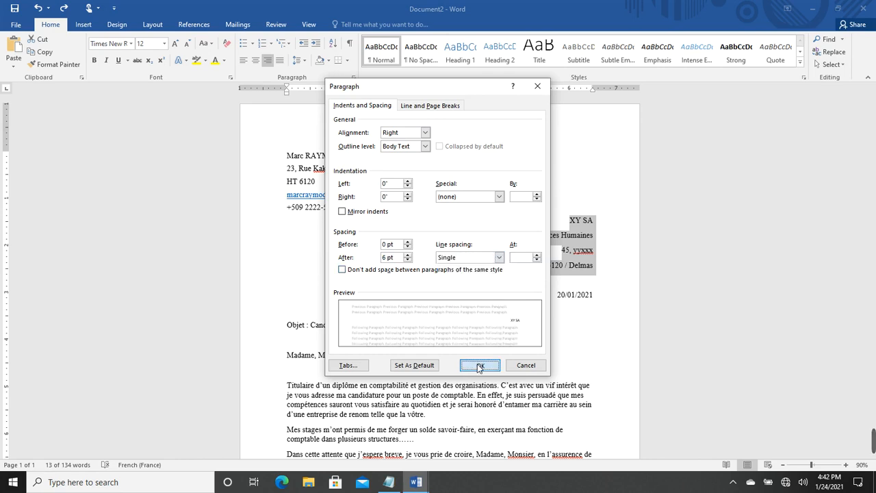
{"action": "left_click", "coordinate": [480, 365]}
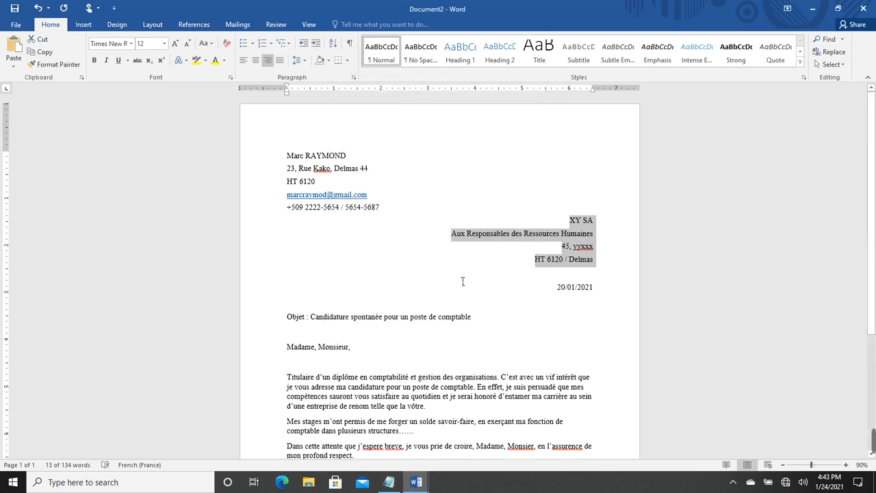
{"action": "scroll", "coordinate": [462, 282], "scroll_direction": "down", "scroll_amount": 1}
{"action": "scroll", "coordinate": [455, 281], "scroll_direction": "down", "scroll_amount": 1}
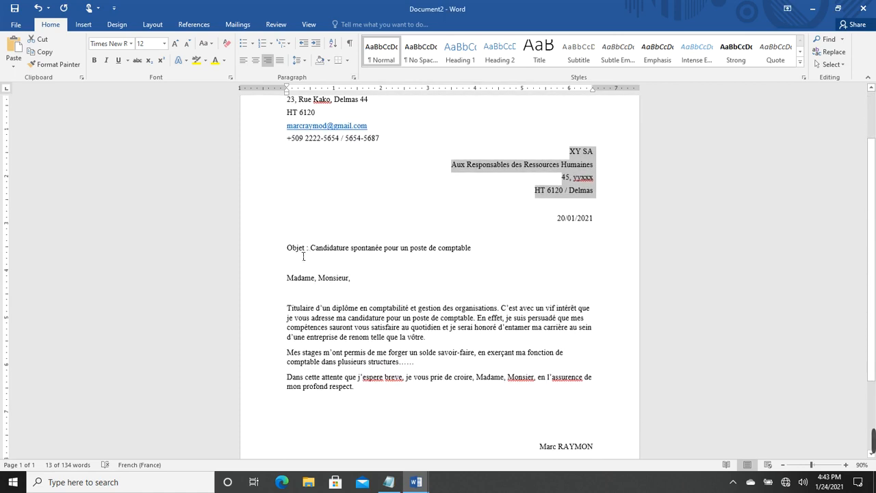
Bold the Objet subject line, then select the three body paragraphs
{"action": "left_click_drag", "start_coordinate": [290, 252], "coordinate": [482, 247]}
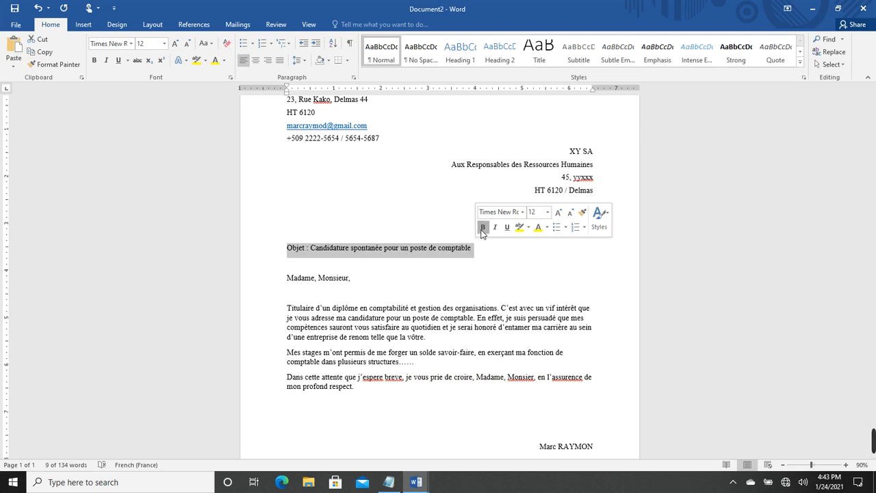
{"action": "left_click", "coordinate": [483, 227]}
{"action": "left_click", "coordinate": [490, 280]}
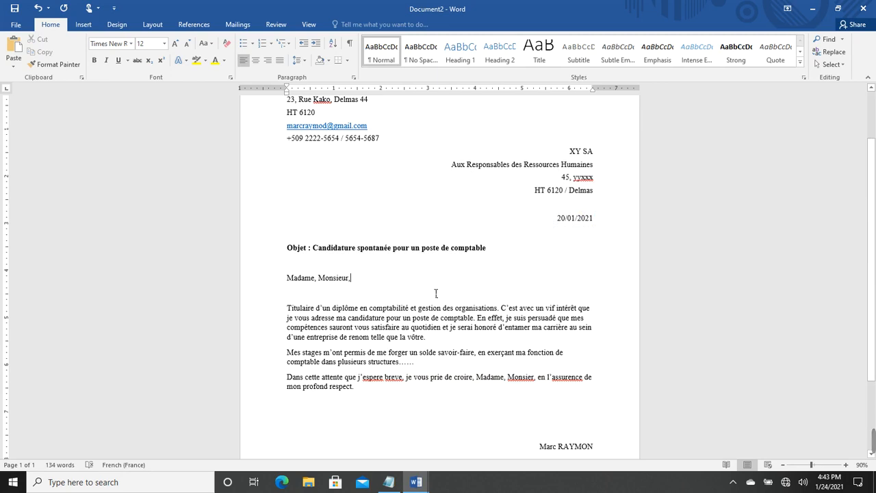
{"action": "scroll", "coordinate": [437, 291], "scroll_direction": "down", "scroll_amount": 1}
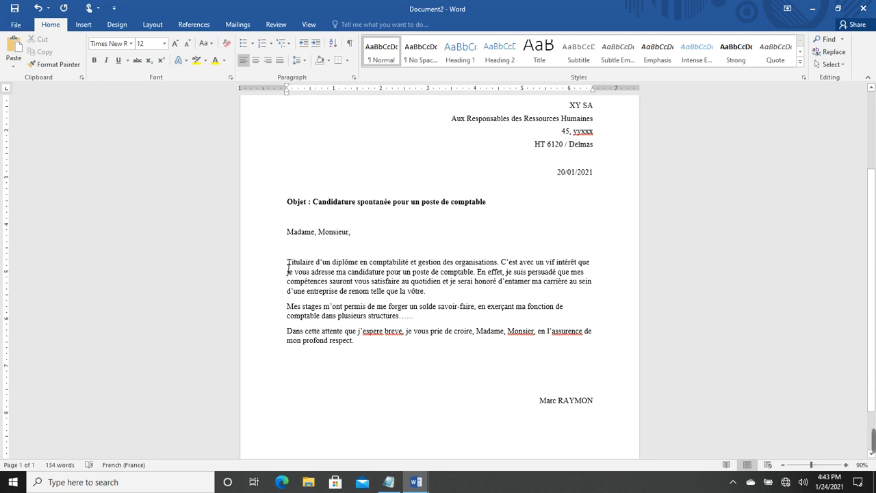
{"action": "left_click_drag", "start_coordinate": [290, 264], "coordinate": [611, 343]}
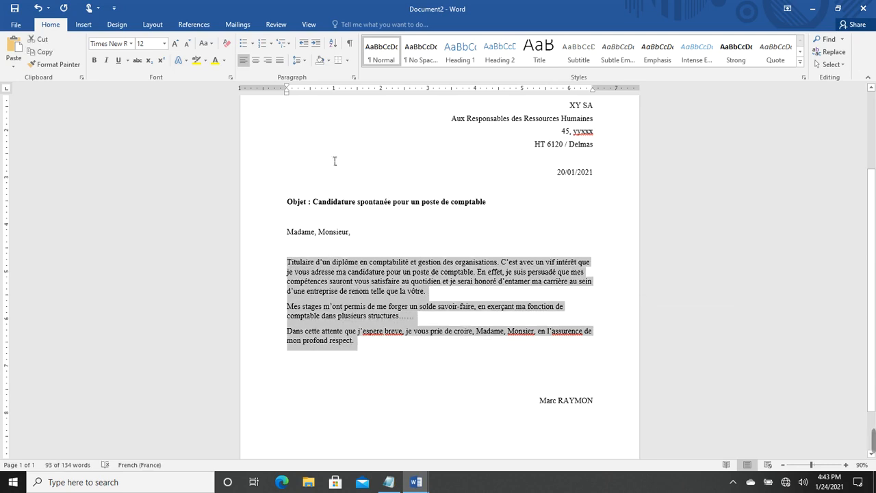
Apply Justify alignment to the selected body paragraphs, then clear the selection
{"action": "left_click", "coordinate": [281, 61]}
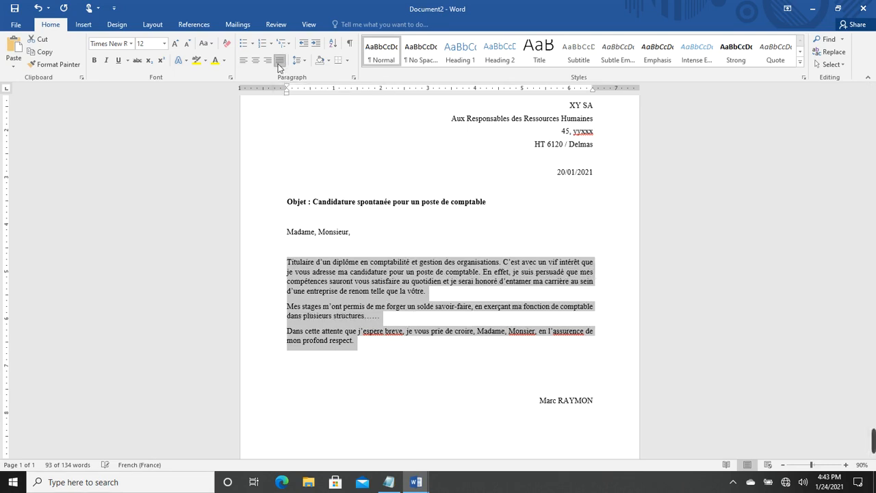
{"action": "scroll", "coordinate": [424, 316], "scroll_direction": "down", "scroll_amount": 2}
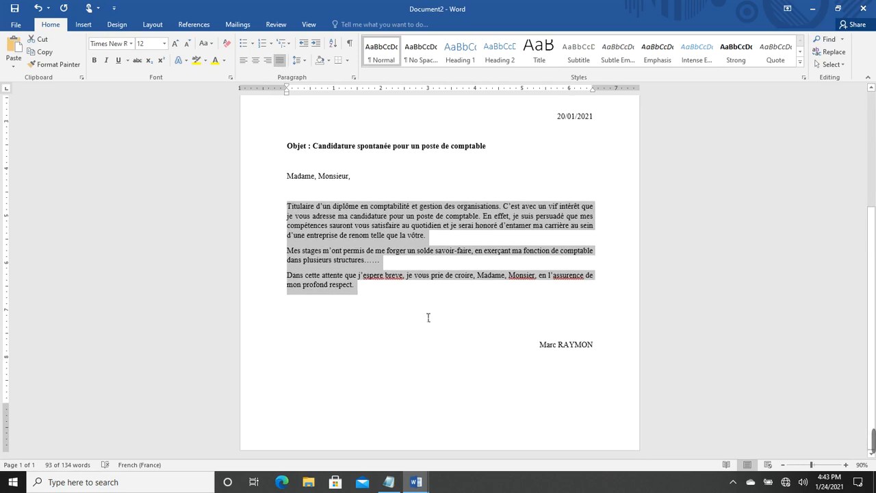
{"action": "scroll", "coordinate": [424, 316], "scroll_direction": "up", "scroll_amount": 5}
{"action": "left_click", "coordinate": [394, 251]}
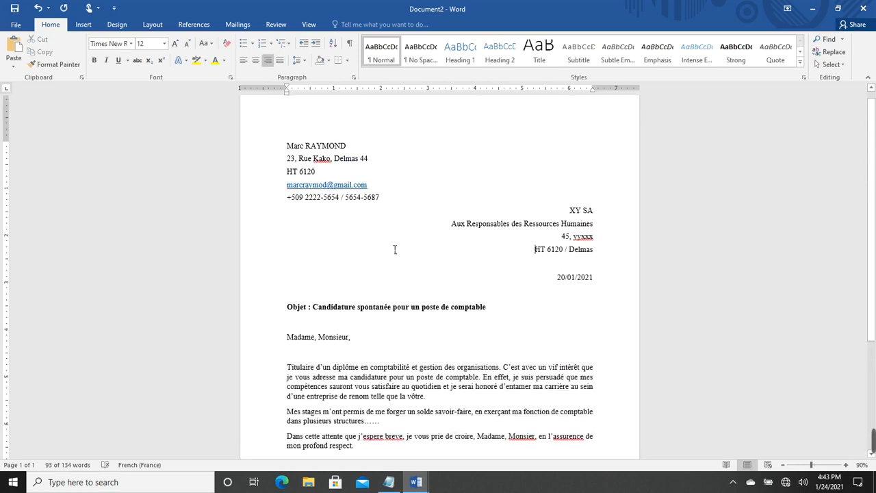
{"action": "scroll", "coordinate": [395, 250], "scroll_direction": "down", "scroll_amount": 2}
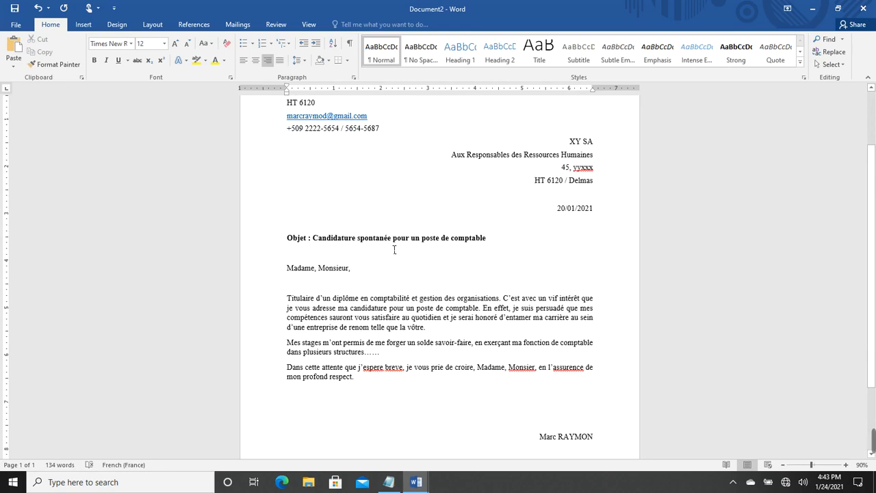
Correct espere, breve, Monsier and assurence to espère, brève, Monsieur and assurance using spelling suggestions
{"action": "right_click", "coordinate": [380, 369]}
{"action": "left_click", "coordinate": [294, 256]}
{"action": "right_click", "coordinate": [395, 369]}
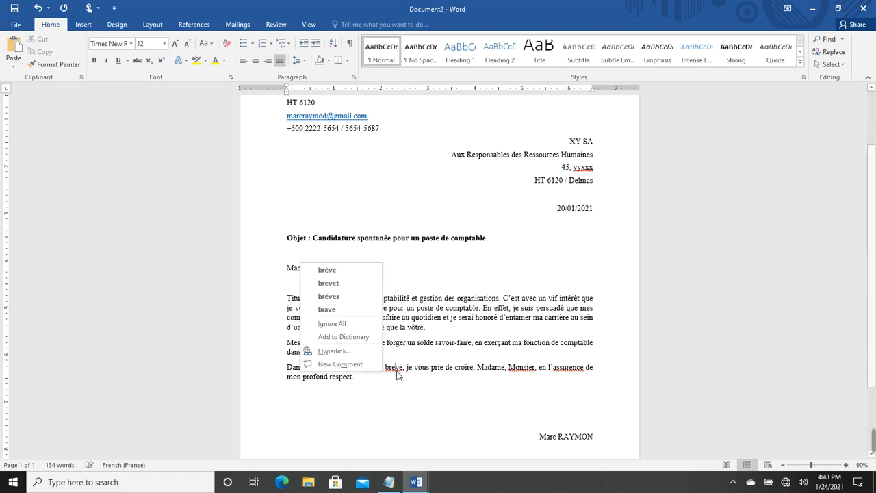
{"action": "left_click", "coordinate": [335, 271]}
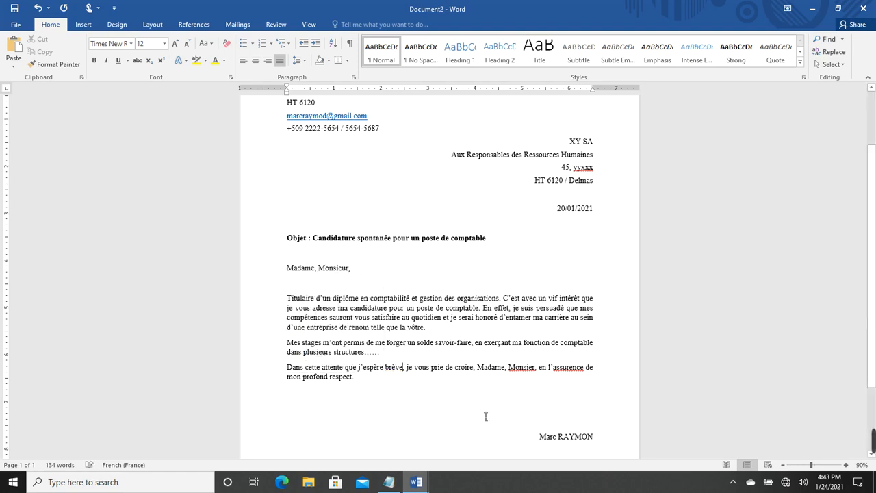
{"action": "right_click", "coordinate": [531, 370]}
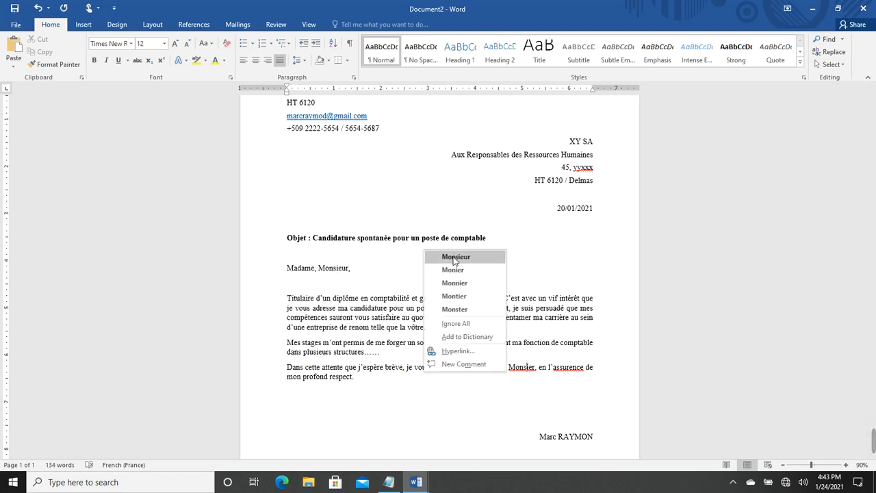
{"action": "left_click", "coordinate": [455, 256]}
{"action": "right_click", "coordinate": [573, 369]}
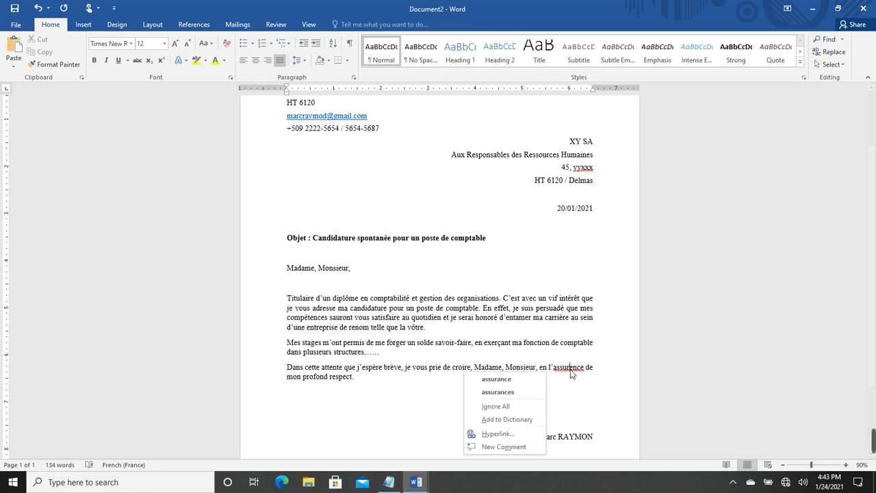
{"action": "left_click", "coordinate": [492, 379]}
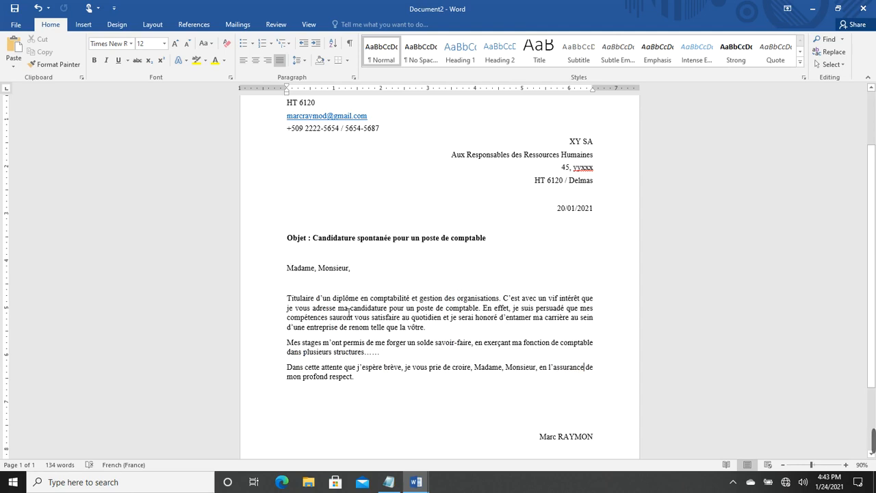
{"action": "scroll", "coordinate": [387, 258], "scroll_direction": "down", "scroll_amount": 3}
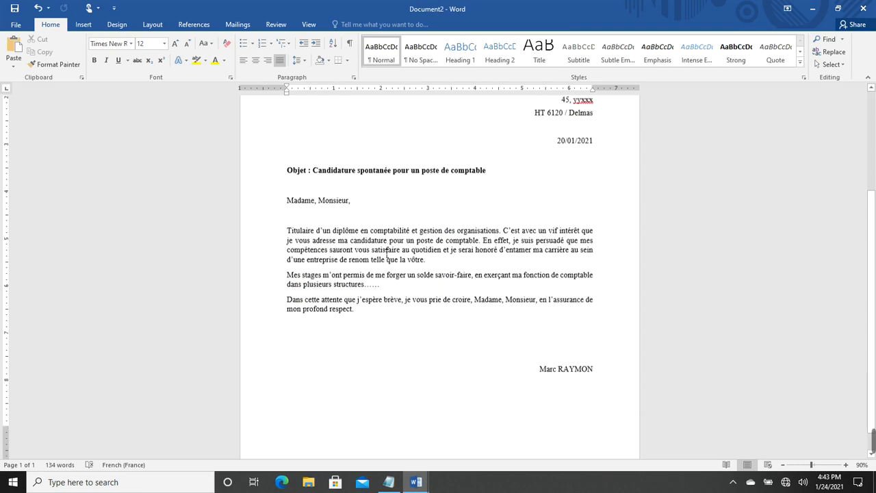
{"action": "scroll", "coordinate": [387, 257], "scroll_direction": "up", "scroll_amount": 6}
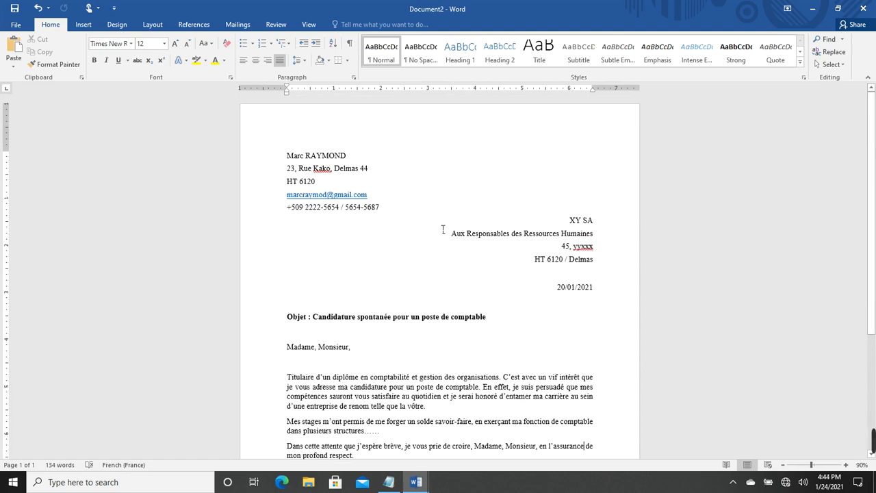
{"action": "scroll", "coordinate": [441, 256], "scroll_direction": "down", "scroll_amount": 1}
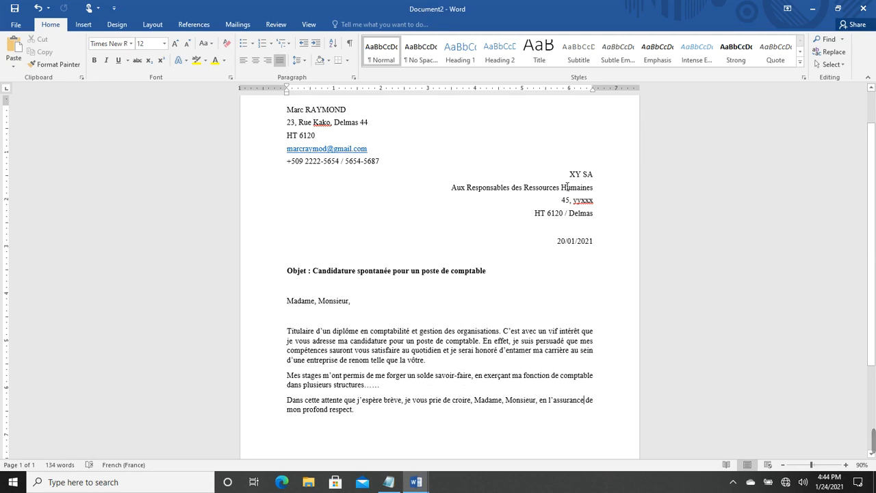
{"action": "scroll", "coordinate": [322, 146], "scroll_direction": "up", "scroll_amount": 1}
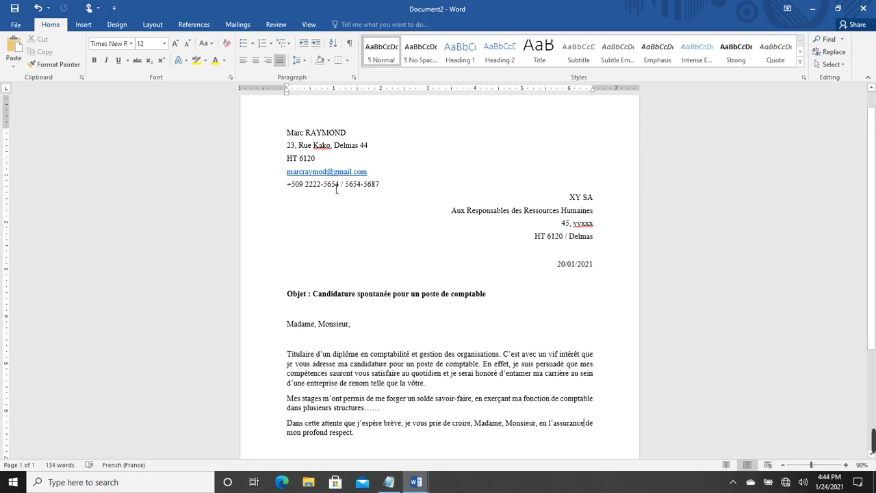
{"action": "scroll", "coordinate": [541, 319], "scroll_direction": "down", "scroll_amount": 3}
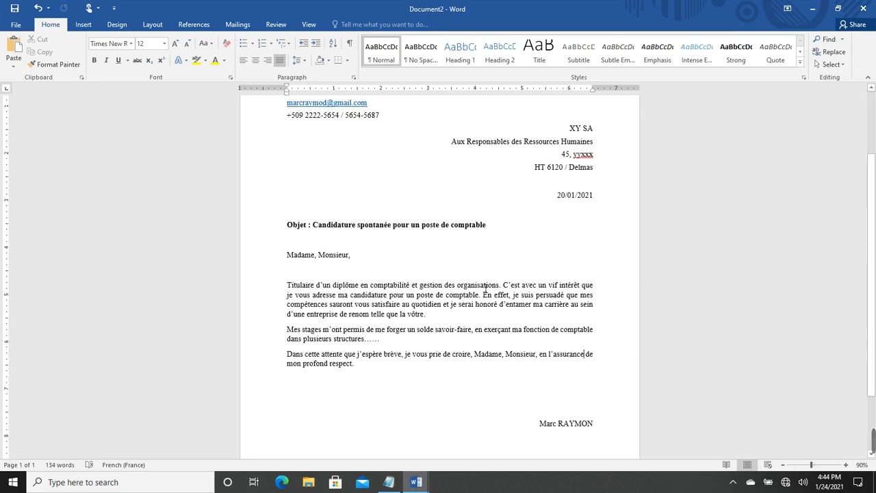
{"action": "scroll", "coordinate": [408, 188], "scroll_direction": "up", "scroll_amount": 2}
{"action": "scroll", "coordinate": [409, 187], "scroll_direction": "up", "scroll_amount": 1}
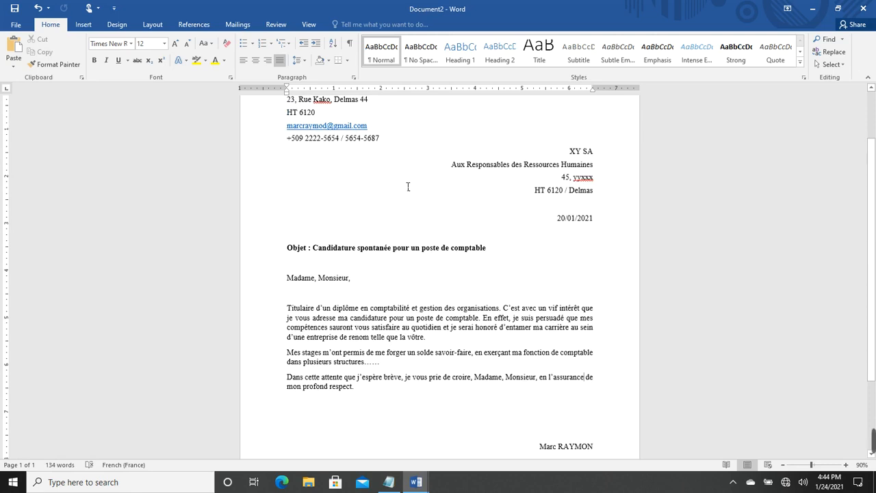
{"action": "scroll", "coordinate": [454, 339], "scroll_direction": "down", "scroll_amount": 1}
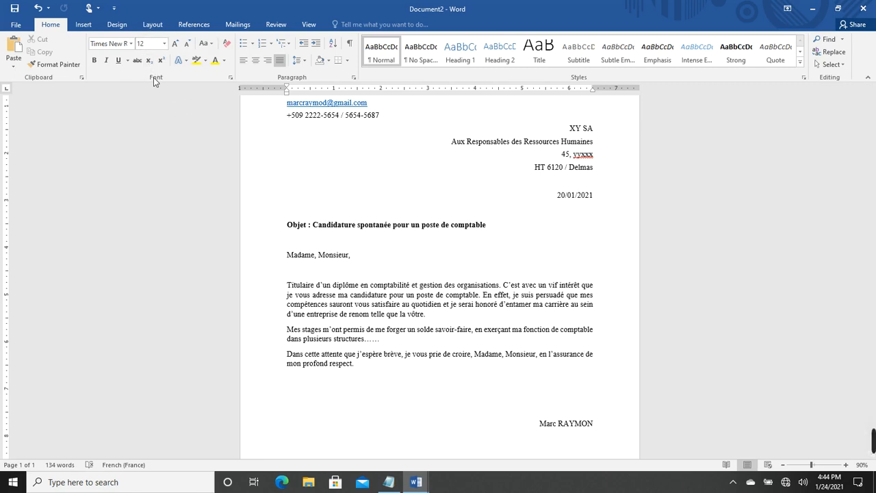
{"action": "left_click", "coordinate": [336, 231]}
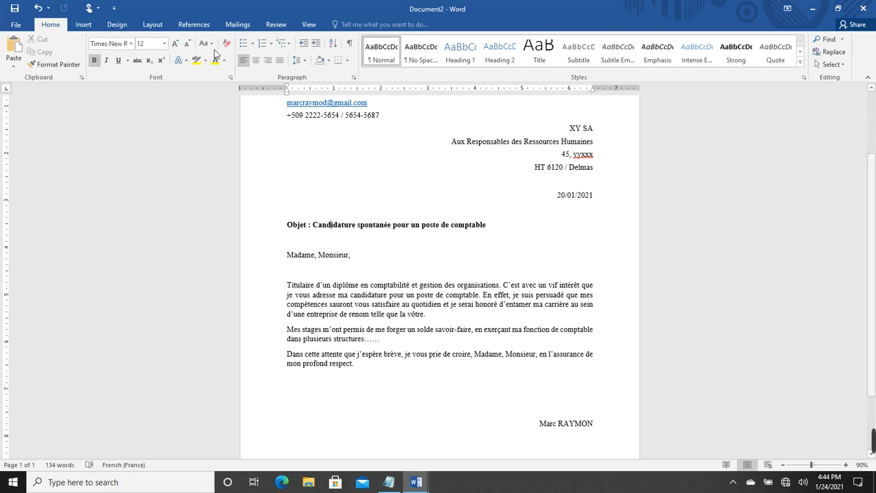
{"action": "left_click", "coordinate": [130, 43]}
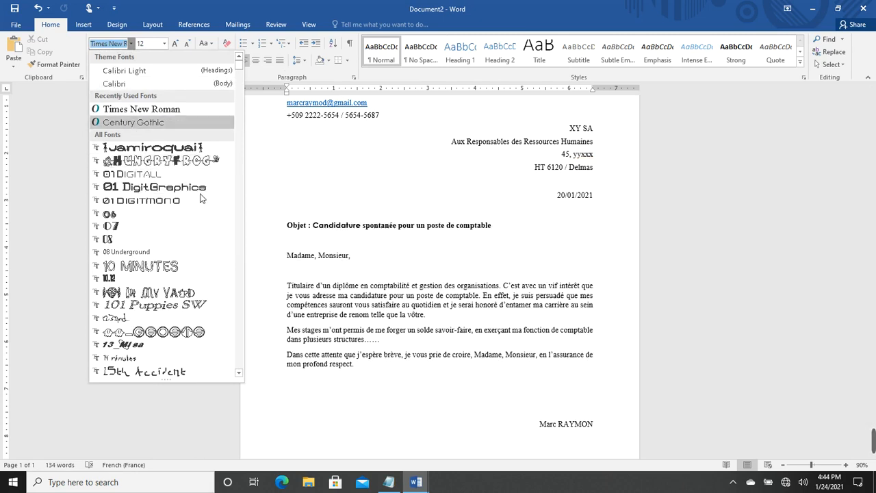
{"action": "left_click", "coordinate": [362, 231]}
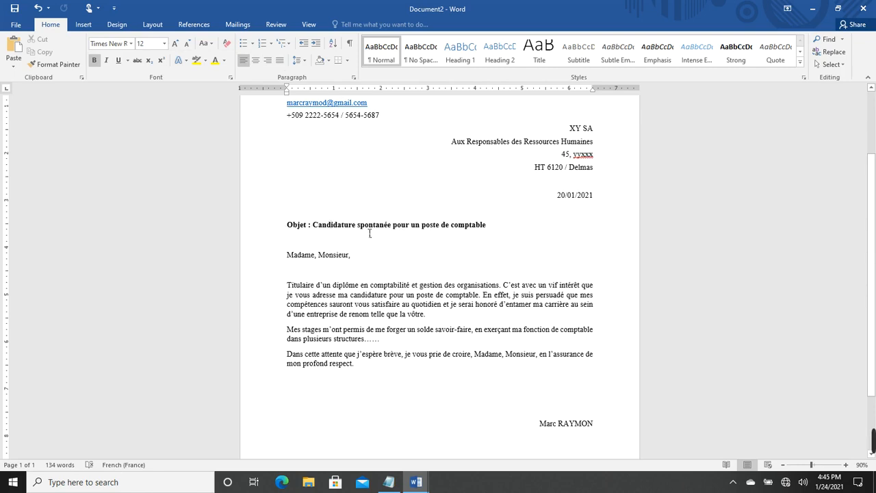
{"action": "scroll", "coordinate": [383, 226], "scroll_direction": "up", "scroll_amount": 1}
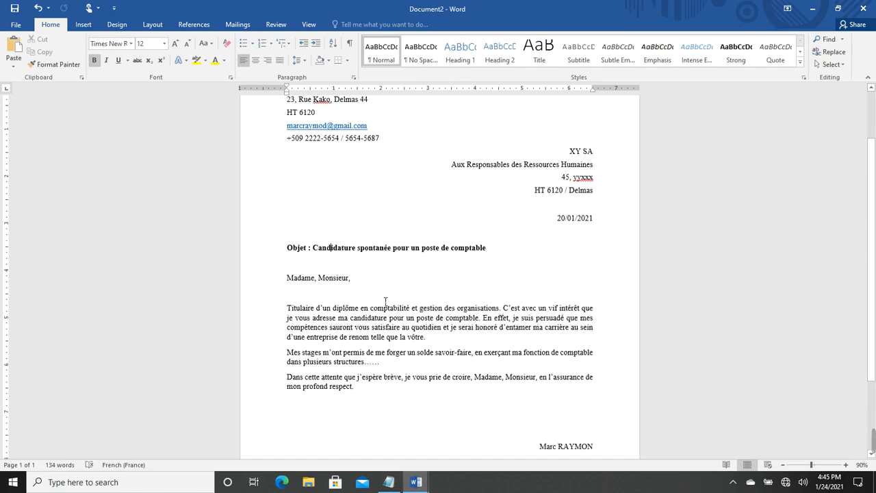
{"action": "left_click", "coordinate": [402, 321]}
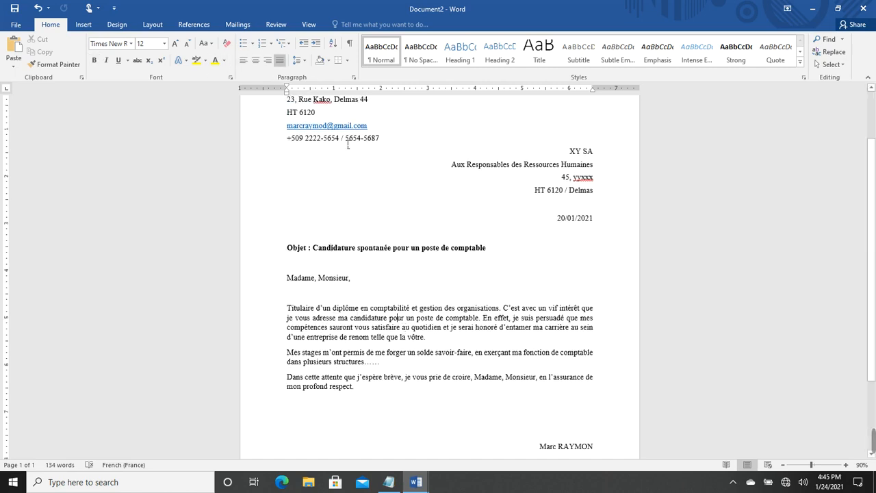
{"action": "scroll", "coordinate": [343, 165], "scroll_direction": "up", "scroll_amount": 2}
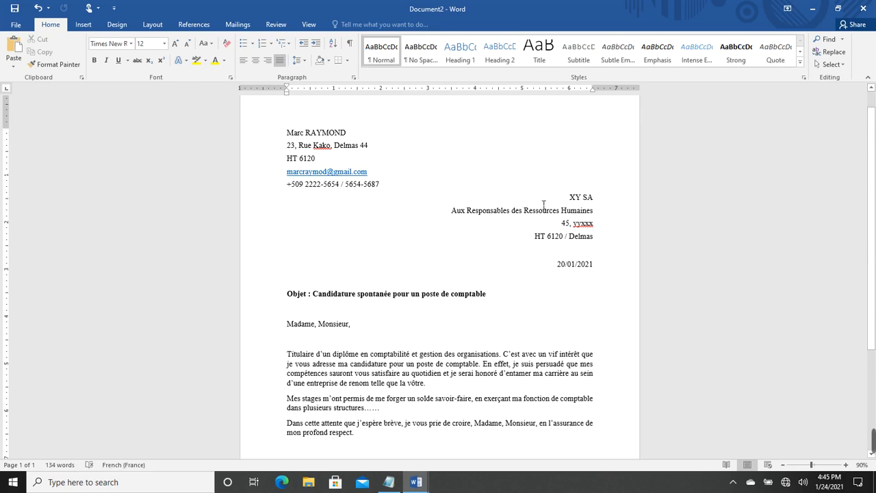
{"action": "left_click_drag", "start_coordinate": [571, 199], "coordinate": [587, 238]}
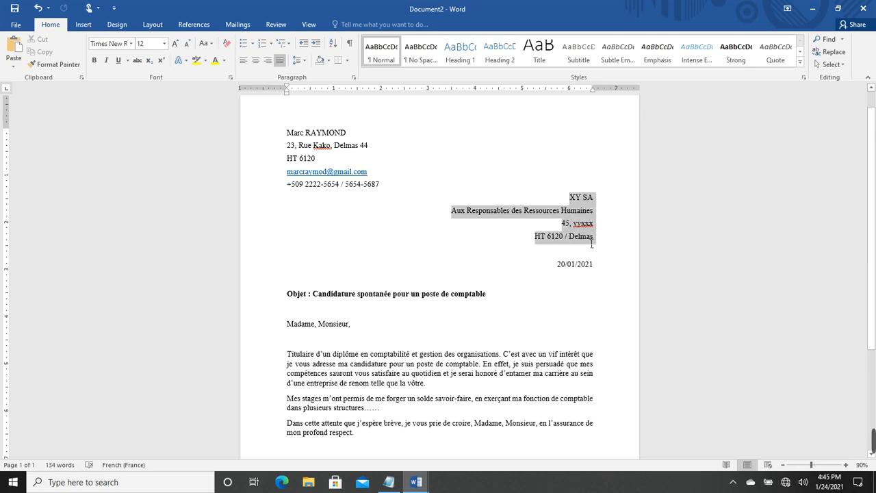
{"action": "left_click", "coordinate": [354, 78]}
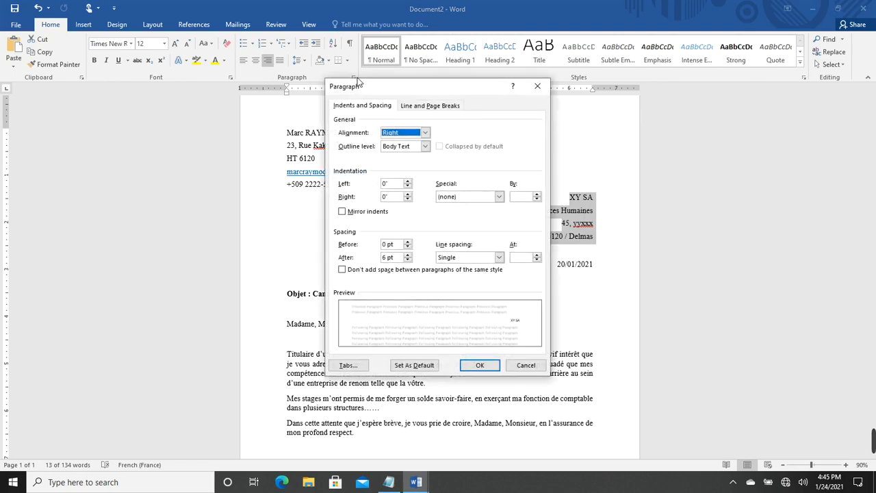
{"action": "left_click", "coordinate": [499, 258]}
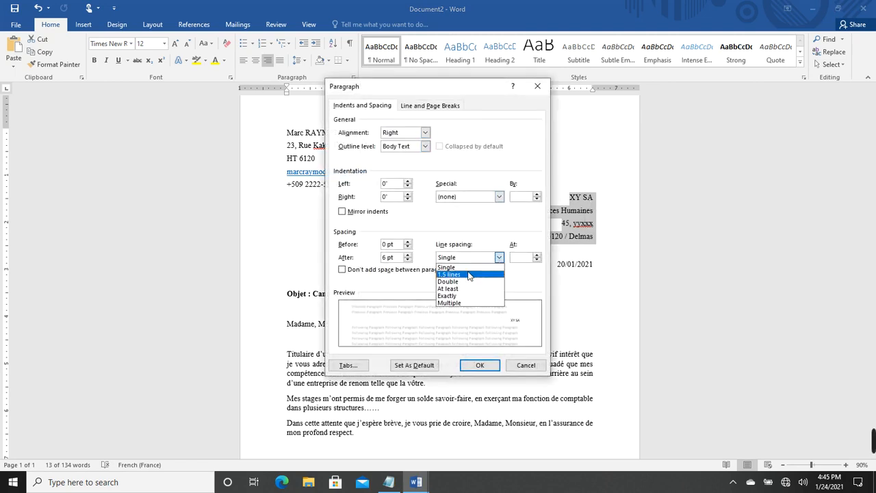
{"action": "left_click", "coordinate": [469, 275]}
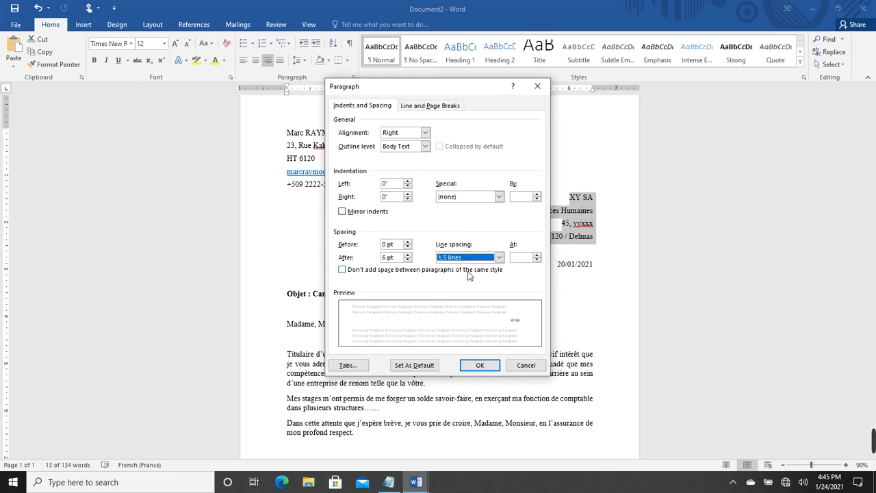
{"action": "left_click", "coordinate": [480, 365]}
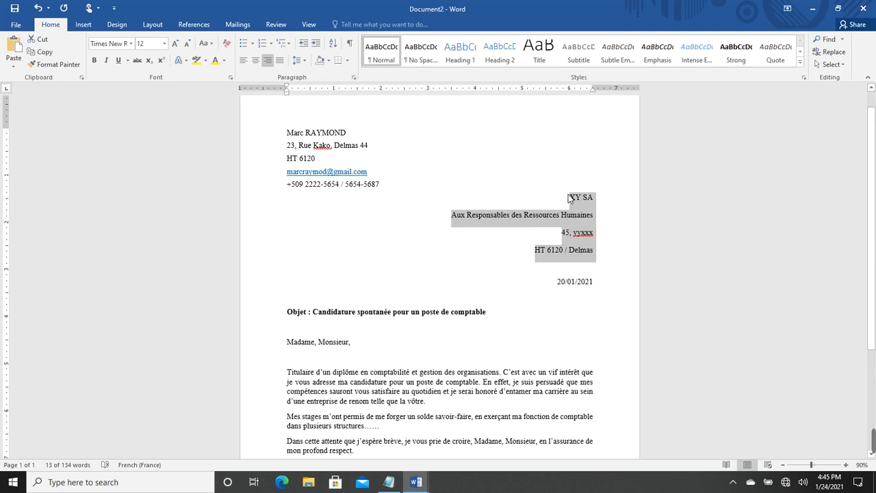
{"action": "left_click_drag", "start_coordinate": [568, 197], "coordinate": [602, 249]}
{"action": "left_click", "coordinate": [354, 76]}
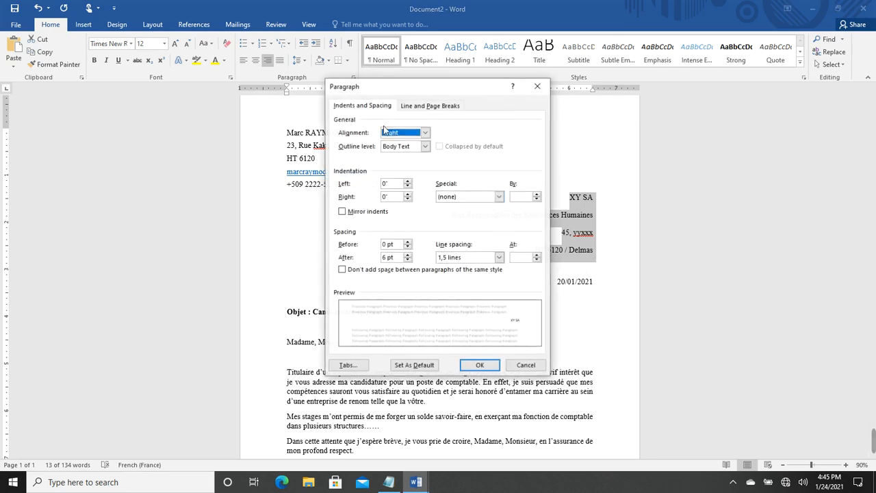
{"action": "left_click", "coordinate": [499, 257]}
{"action": "left_click", "coordinate": [465, 271]}
{"action": "left_click", "coordinate": [480, 365]}
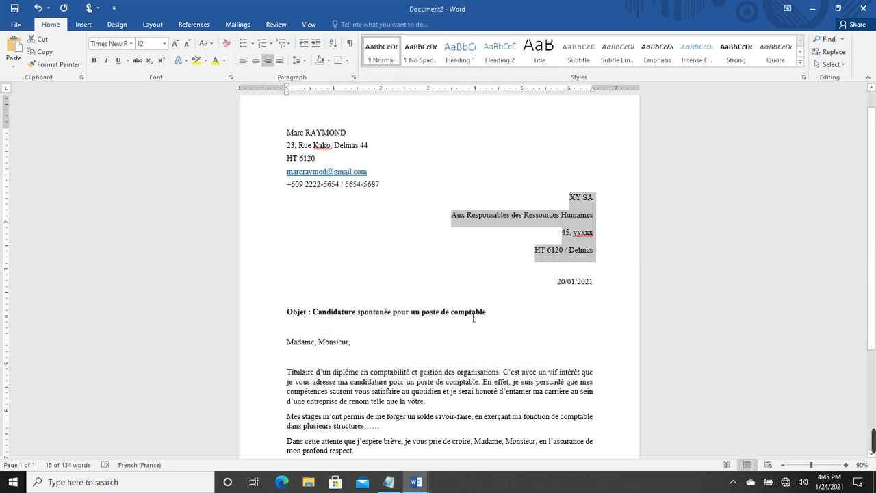
{"action": "left_click", "coordinate": [353, 77]}
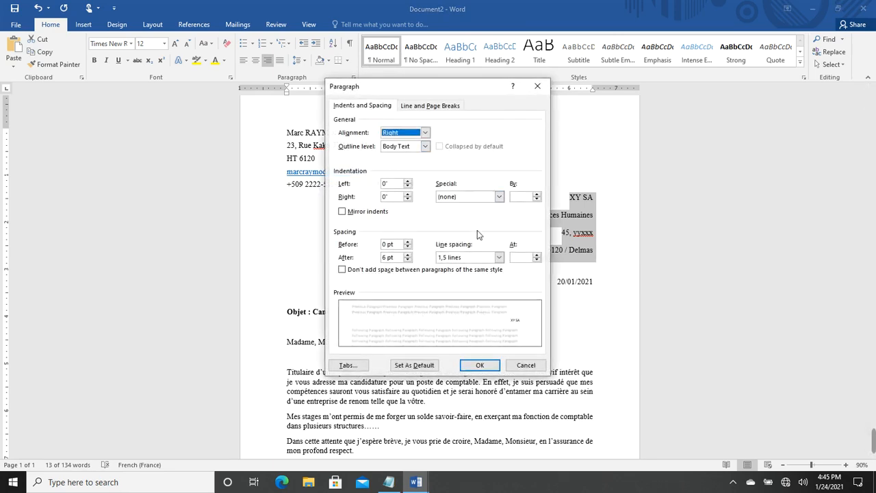
{"action": "left_click", "coordinate": [499, 257]}
{"action": "left_click", "coordinate": [466, 268]}
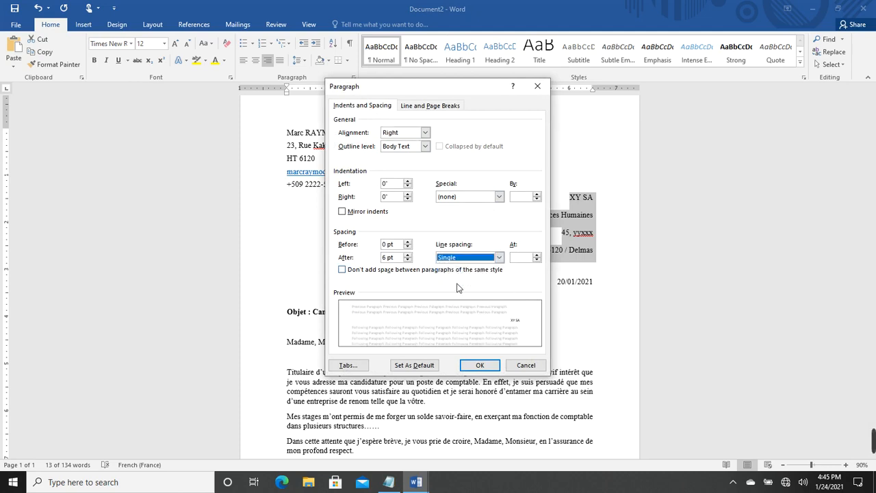
{"action": "left_click", "coordinate": [479, 366]}
{"action": "left_click", "coordinate": [514, 295]}
{"action": "scroll", "coordinate": [512, 293], "scroll_direction": "down", "scroll_amount": 2}
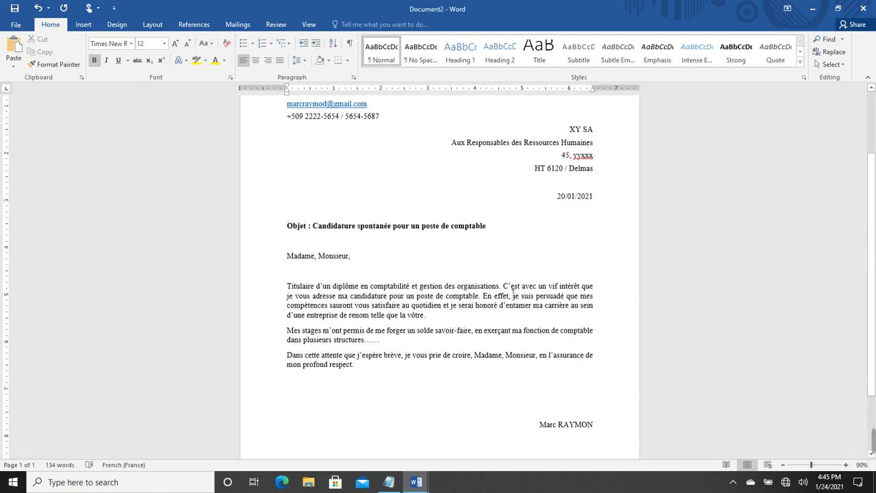
{"action": "scroll", "coordinate": [513, 293], "scroll_direction": "up", "scroll_amount": 3}
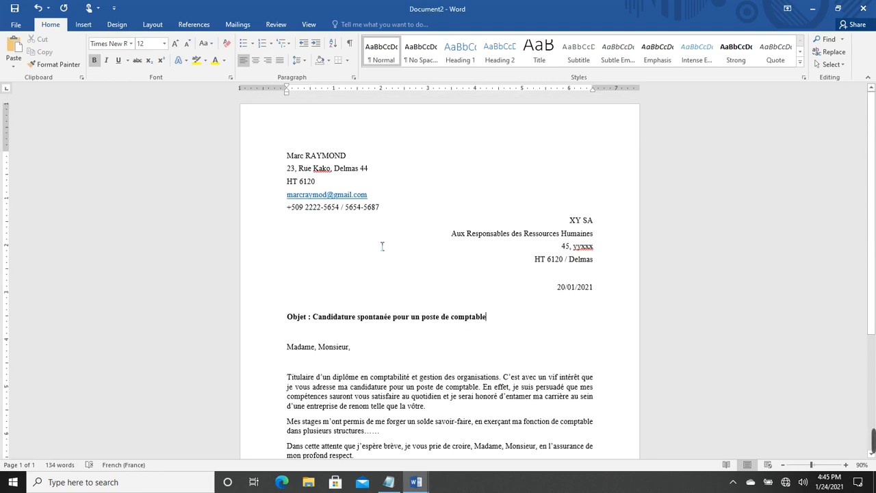
Review the seven letter parts in the PartiesLettre notes, then switch to the yellow C.A.M. document
{"action": "mouse_move", "coordinate": [388, 482]}
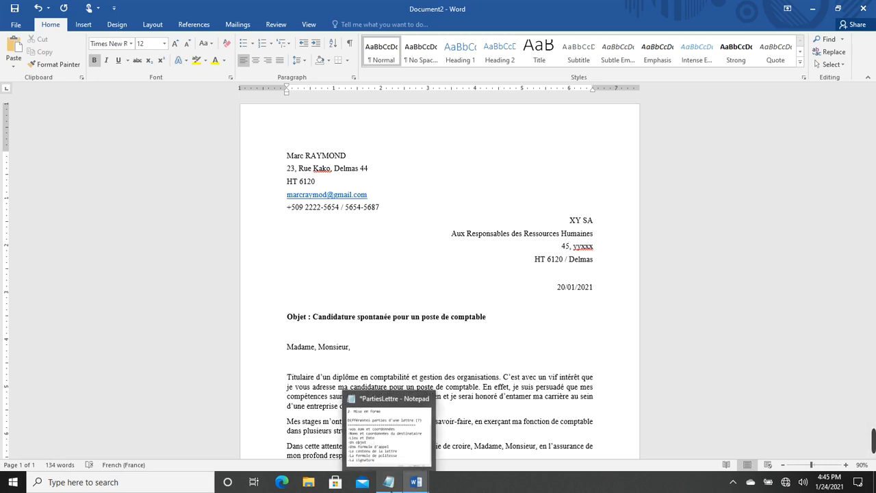
{"action": "left_click", "coordinate": [395, 459]}
{"action": "scroll", "coordinate": [389, 286], "scroll_direction": "up", "scroll_amount": 2}
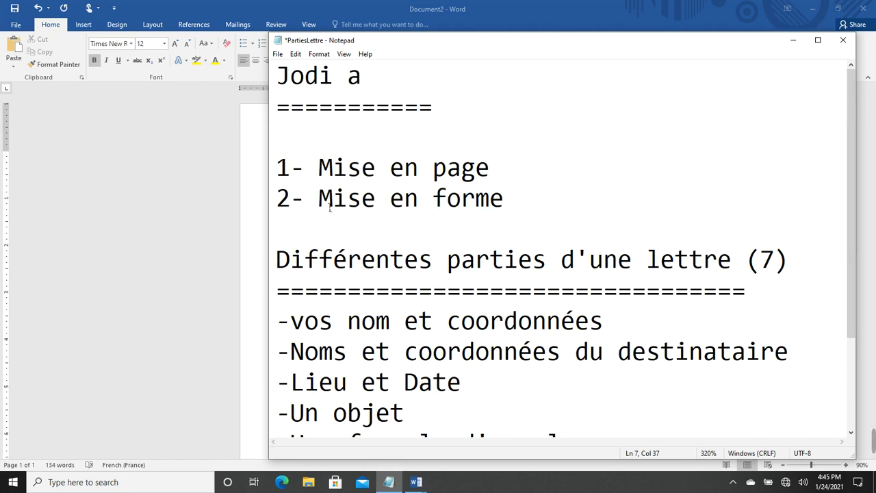
{"action": "scroll", "coordinate": [464, 281], "scroll_direction": "down", "scroll_amount": 1}
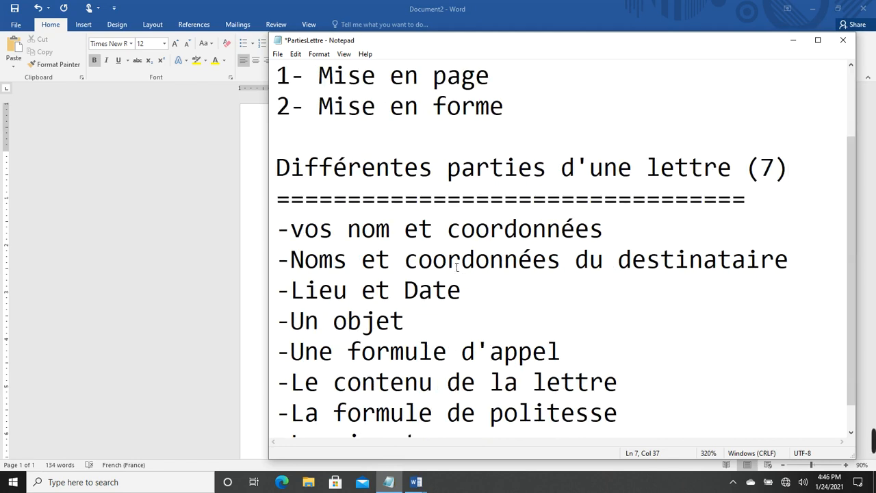
{"action": "mouse_move", "coordinate": [416, 482]}
{"action": "left_click", "coordinate": [382, 452]}
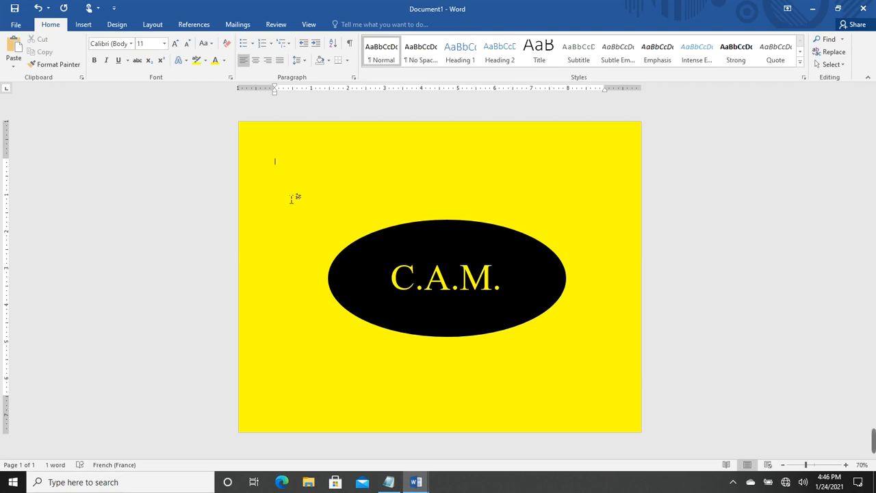
Choose the Text Box option from the Insert tab's Shapes gallery
{"action": "left_click", "coordinate": [83, 26]}
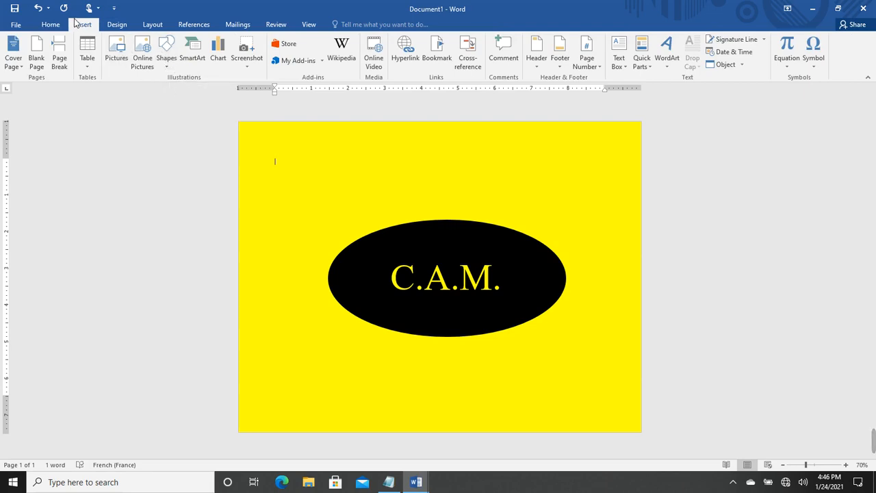
{"action": "left_click", "coordinate": [165, 66]}
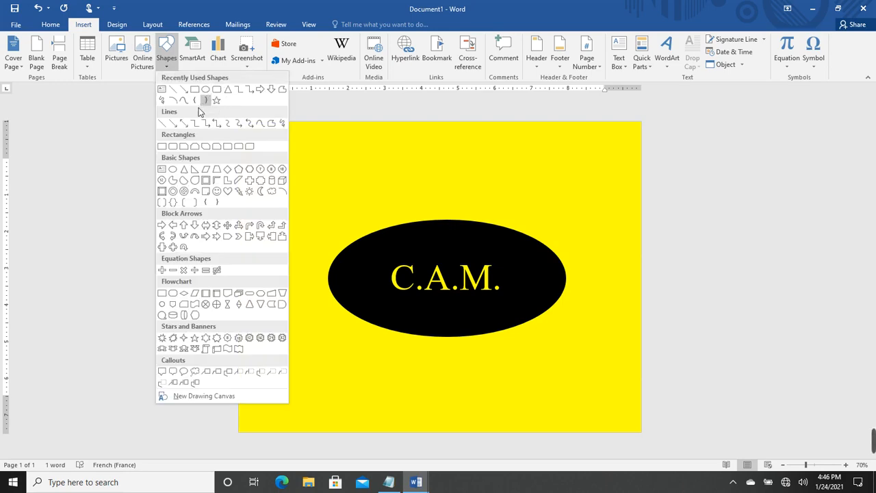
{"action": "left_click", "coordinate": [162, 90]}
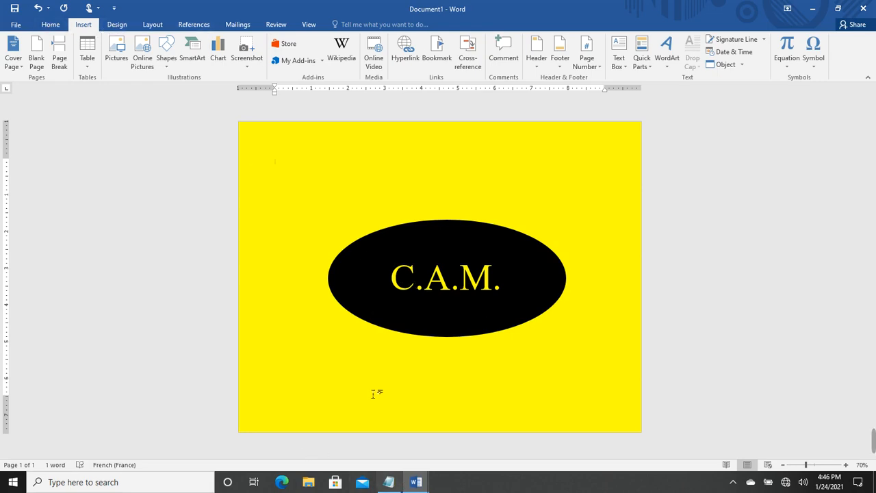
Switch between the letter and the C.A.M. document, ending on the application letter (Document2)
{"action": "mouse_move", "coordinate": [414, 487]}
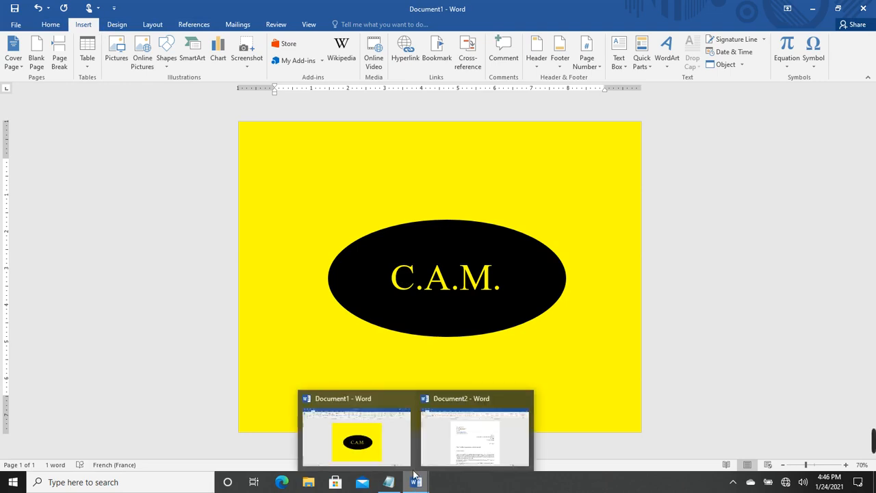
{"action": "left_click", "coordinate": [449, 446]}
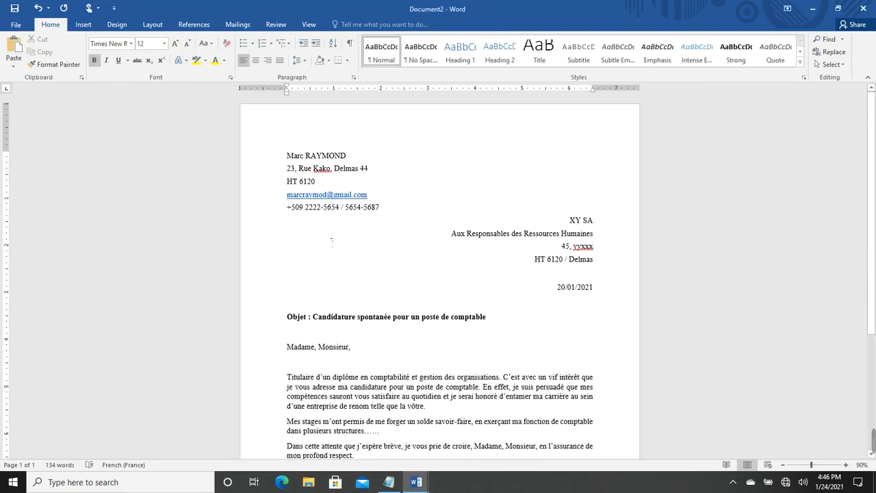
{"action": "mouse_move", "coordinate": [416, 481]}
{"action": "left_click", "coordinate": [377, 446]}
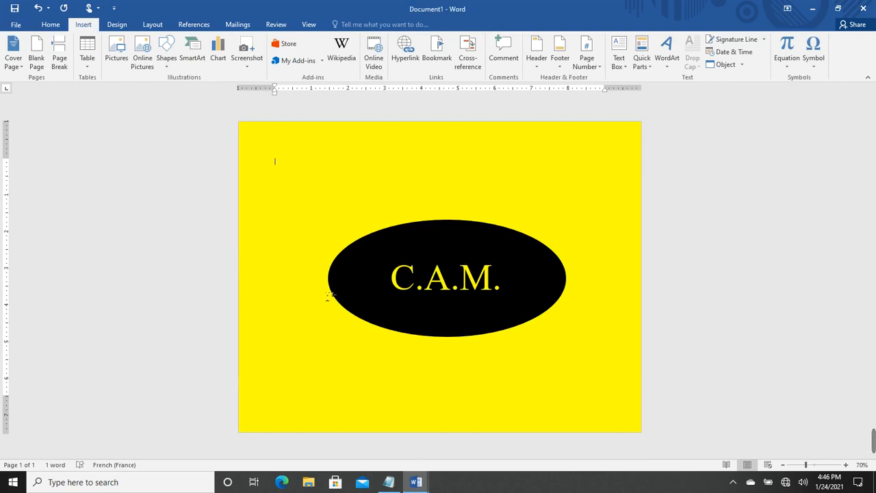
{"action": "mouse_move", "coordinate": [419, 485]}
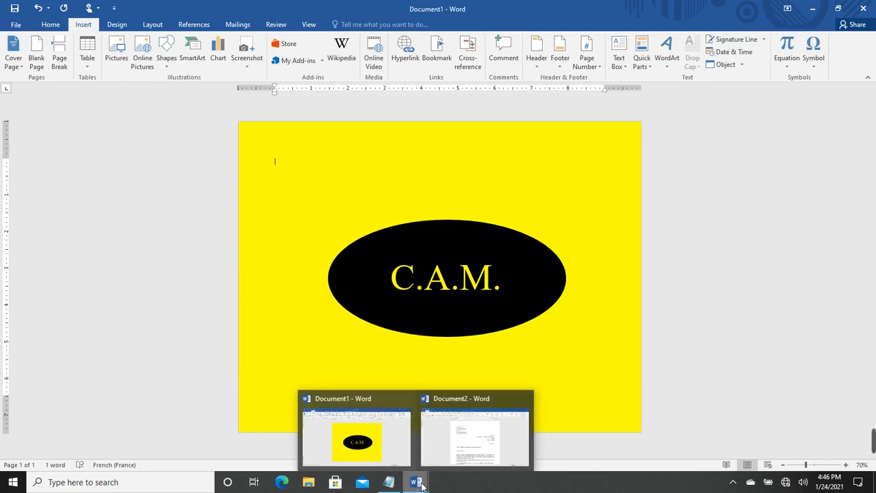
{"action": "left_click", "coordinate": [462, 445]}
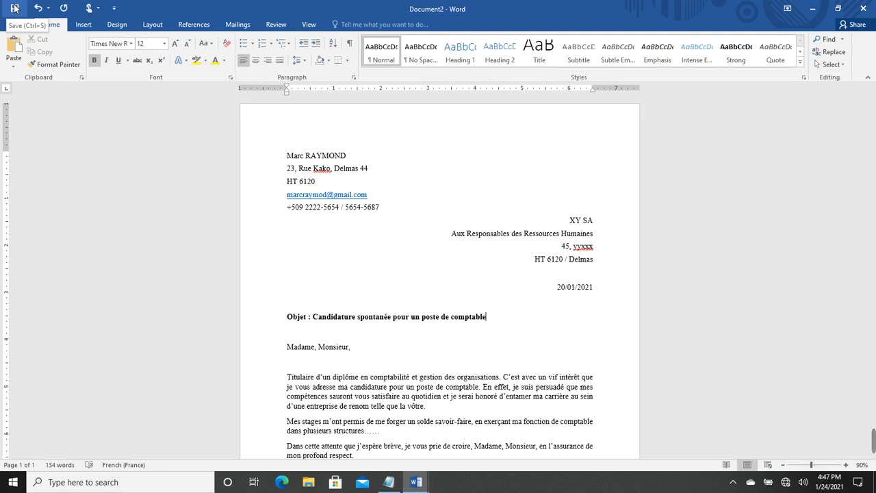
Open the Save As dialog for Document2, pointing at the Documents folder
{"action": "left_click", "coordinate": [15, 24]}
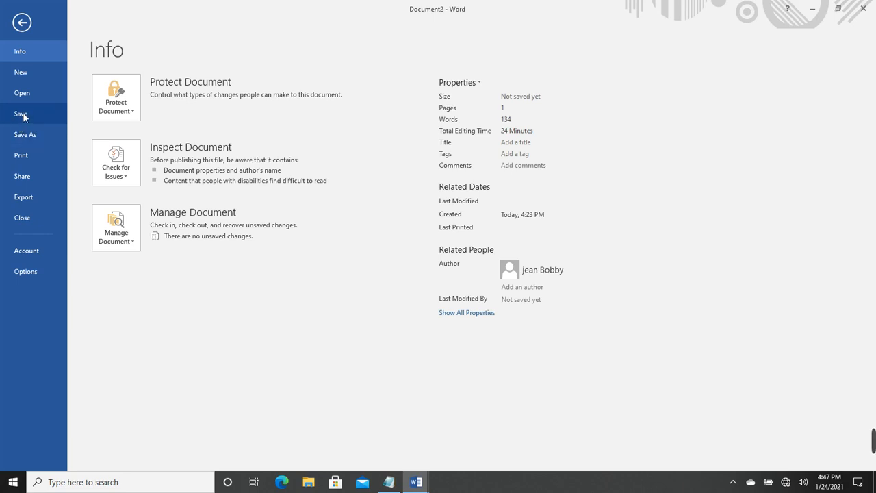
{"action": "left_click", "coordinate": [21, 113]}
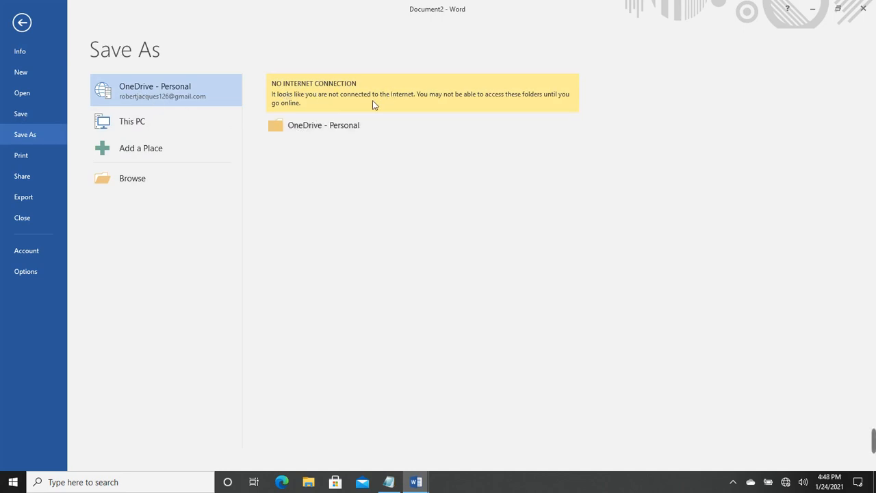
{"action": "left_click", "coordinate": [120, 179]}
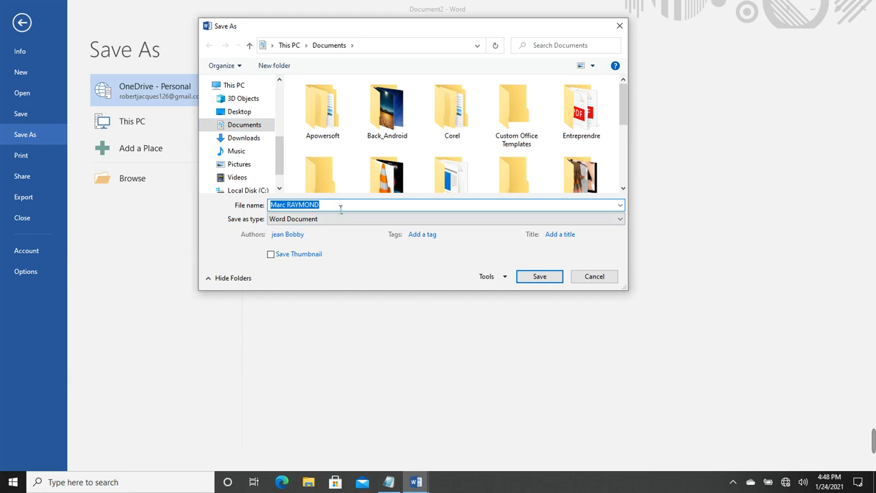
Save the letter as Lette_Motivation in Word 97-2003 Document format
{"action": "left_click_drag", "start_coordinate": [350, 208], "coordinate": [253, 202]}
{"action": "type", "text": "Let"}
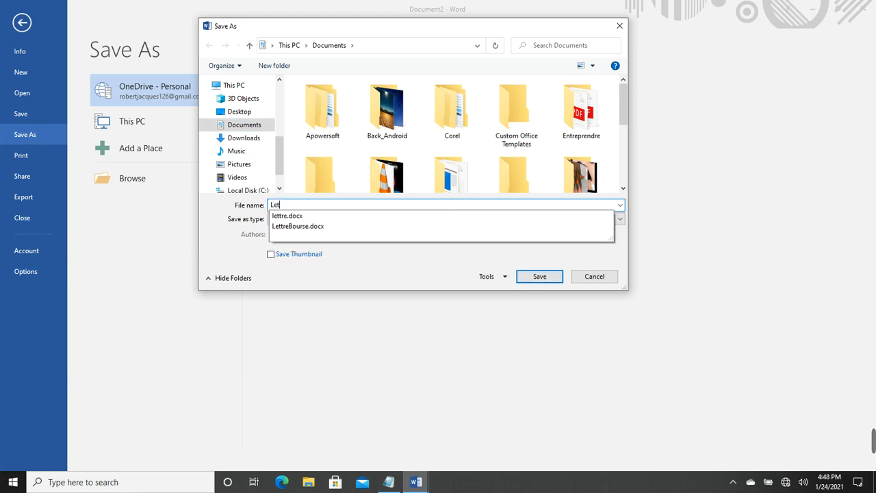
{"action": "type", "text": "te_"}
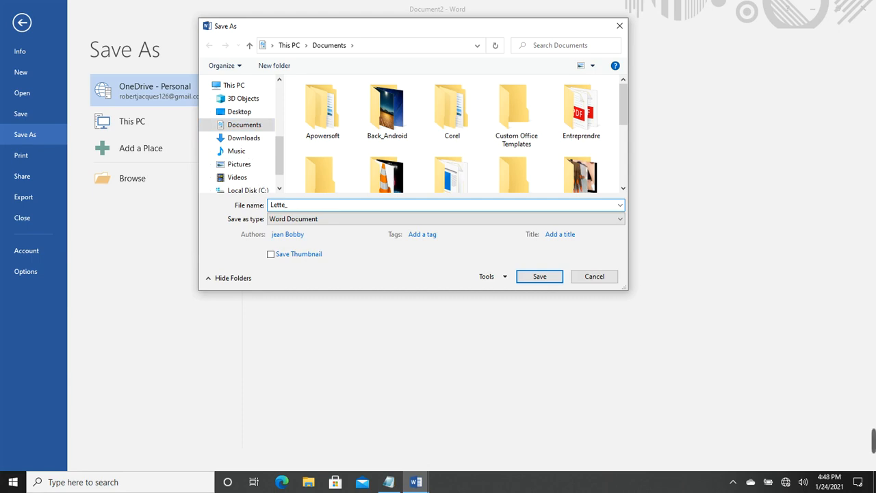
{"action": "type", "text": "Motivation"}
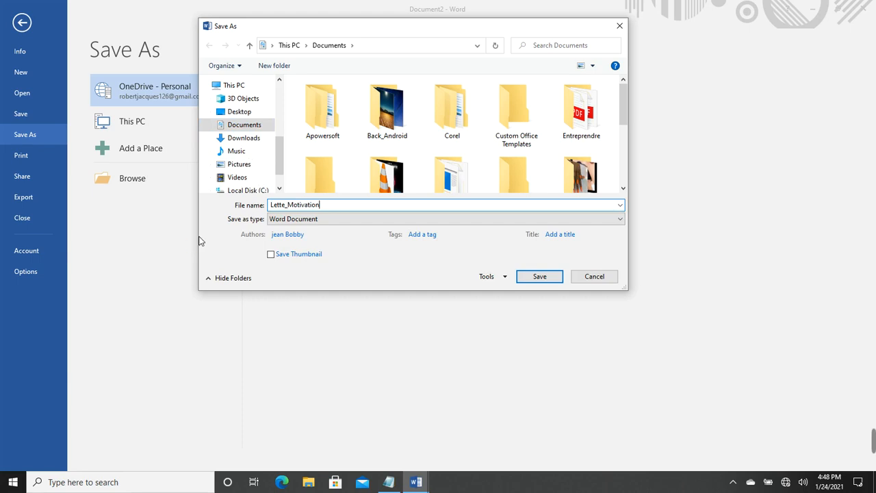
{"action": "left_click", "coordinate": [315, 223]}
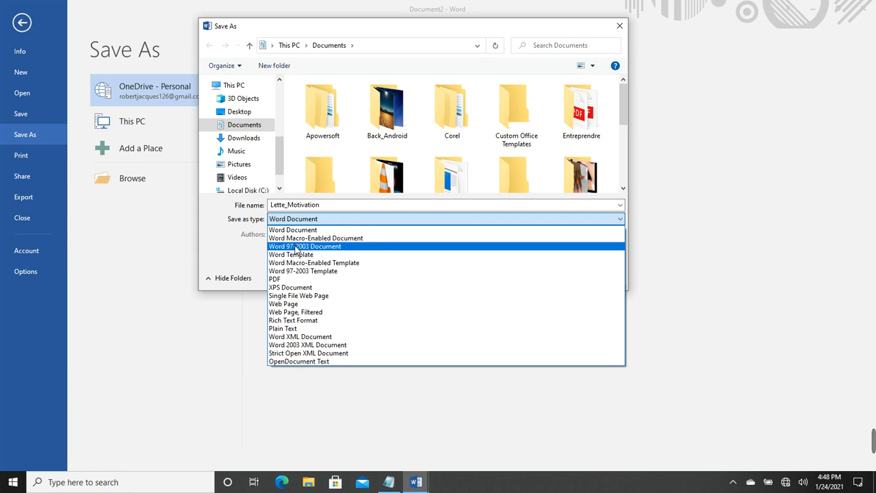
{"action": "left_click", "coordinate": [296, 248]}
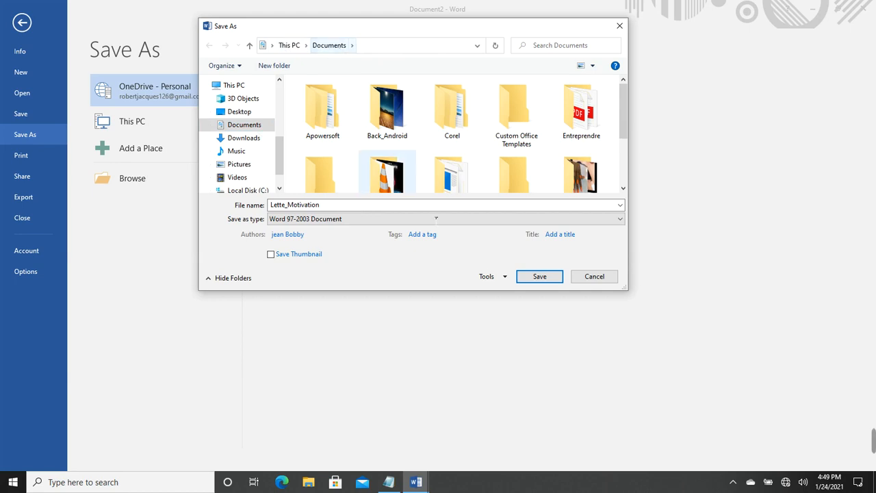
{"action": "left_click", "coordinate": [540, 277]}
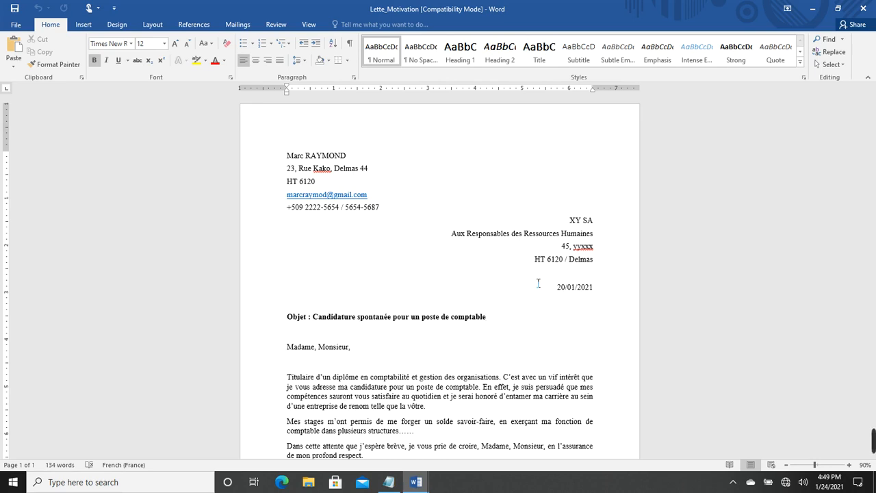
Export the letter as Lette_Motivation.pdf in Documents, opening it after publishing
{"action": "left_click", "coordinate": [15, 25]}
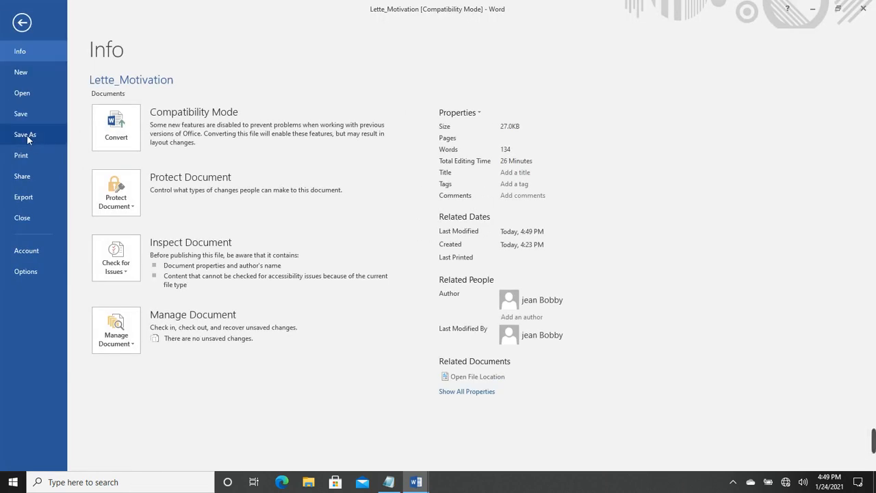
{"action": "left_click", "coordinate": [28, 137]}
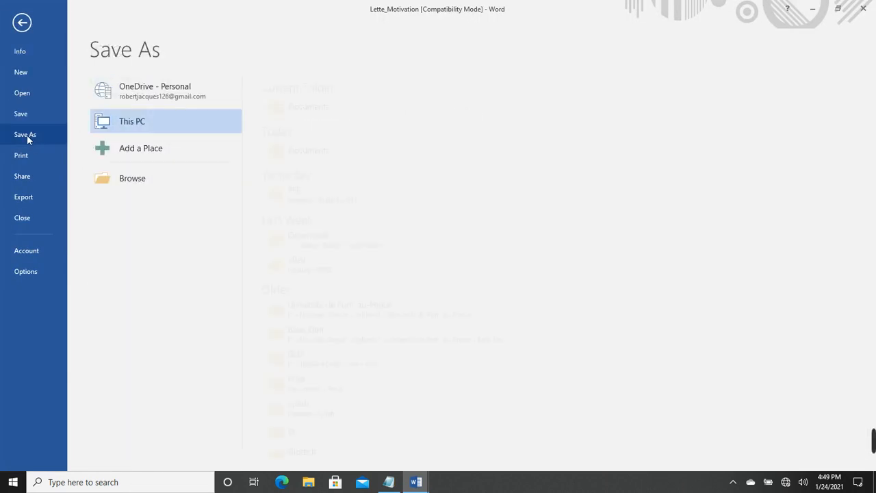
{"action": "left_click", "coordinate": [121, 180]}
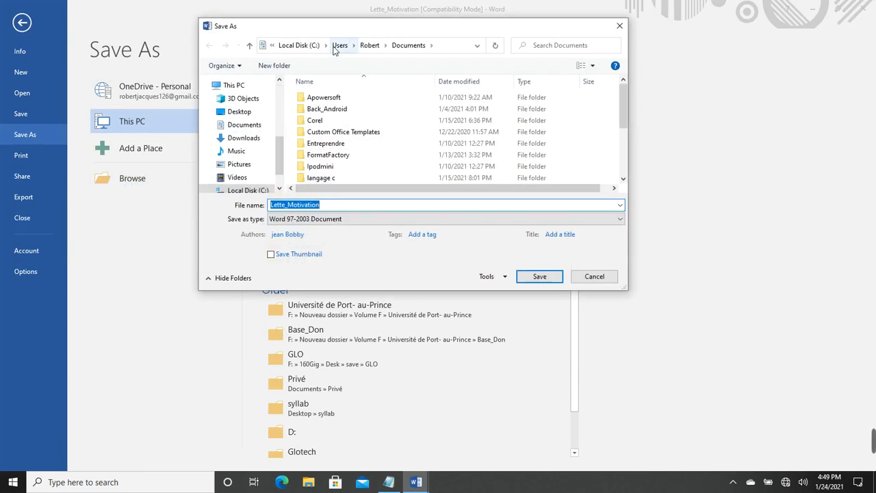
{"action": "left_click_drag", "start_coordinate": [269, 205], "coordinate": [320, 204]}
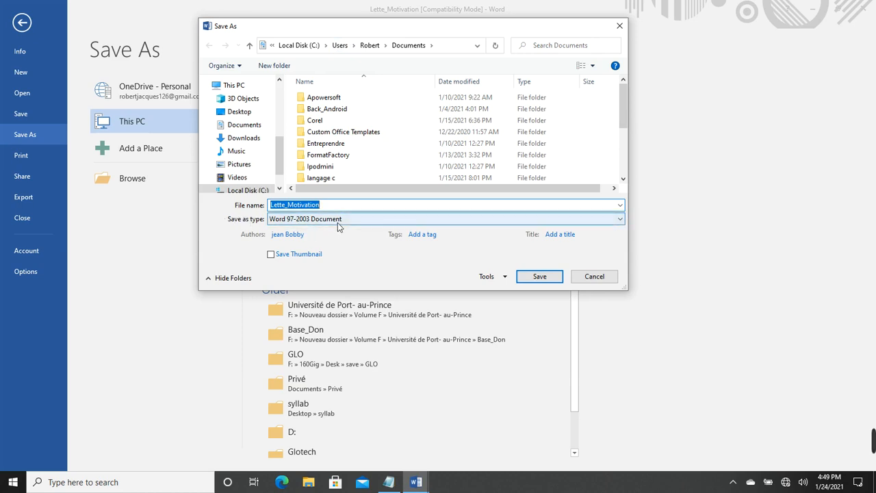
{"action": "left_click", "coordinate": [337, 222]}
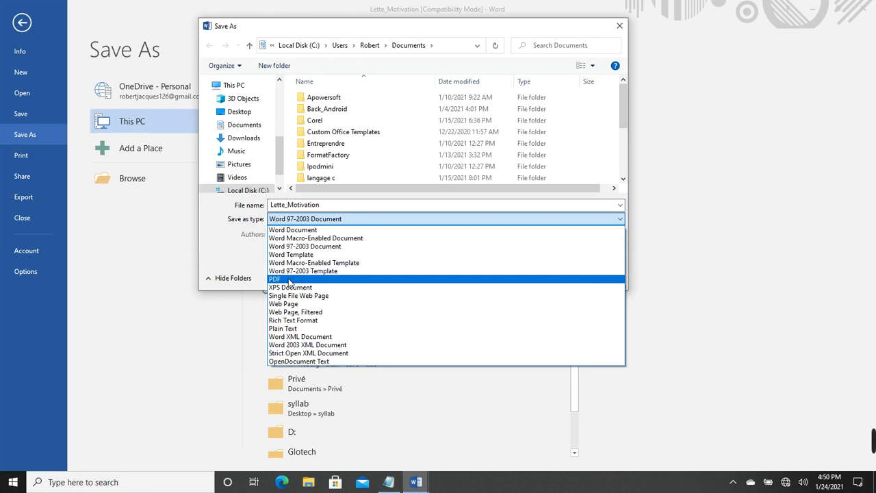
{"action": "left_click", "coordinate": [290, 280]}
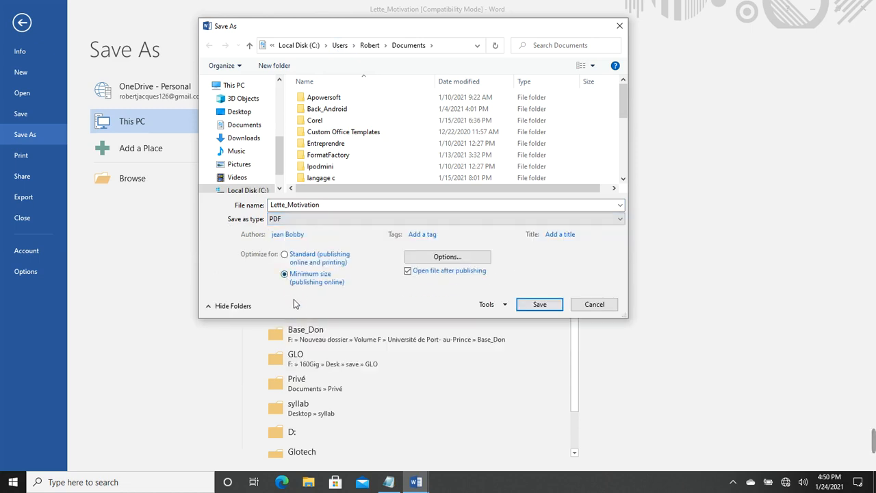
{"action": "left_click", "coordinate": [534, 305]}
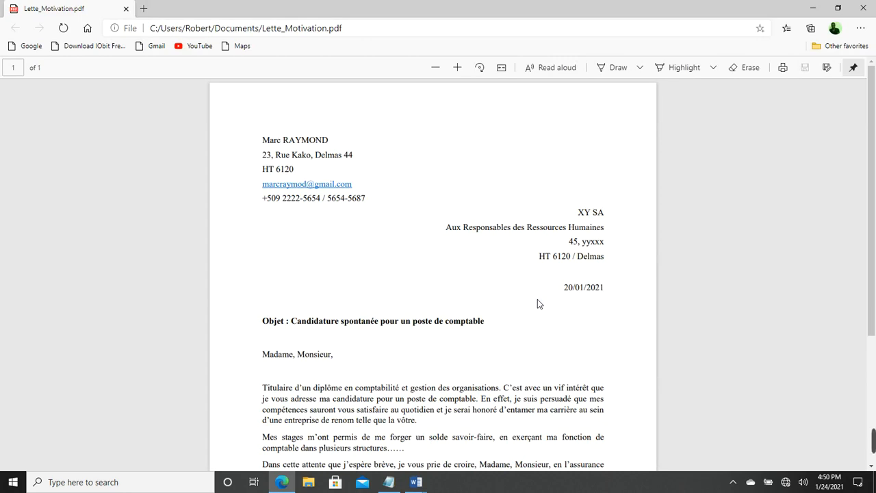
{"action": "mouse_move", "coordinate": [277, 480]}
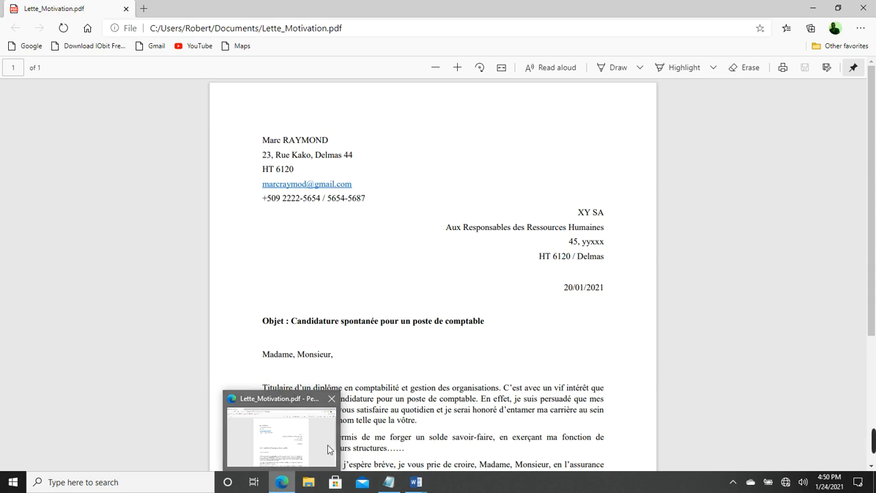
{"action": "scroll", "coordinate": [486, 257], "scroll_direction": "down", "scroll_amount": 3}
{"action": "scroll", "coordinate": [486, 257], "scroll_direction": "up", "scroll_amount": 3}
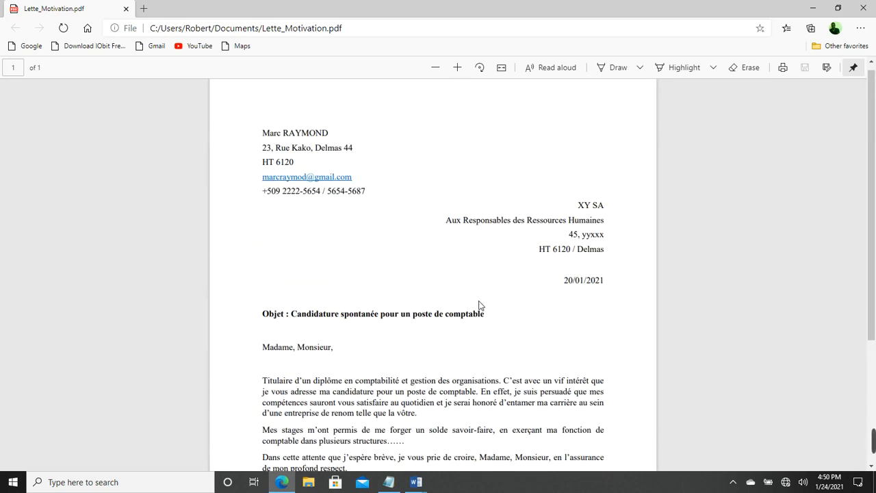
{"action": "left_click_drag", "start_coordinate": [385, 318], "coordinate": [481, 332]}
{"action": "left_click", "coordinate": [476, 375]}
{"action": "scroll", "coordinate": [477, 370], "scroll_direction": "down", "scroll_amount": 3}
{"action": "scroll", "coordinate": [397, 287], "scroll_direction": "up", "scroll_amount": 3}
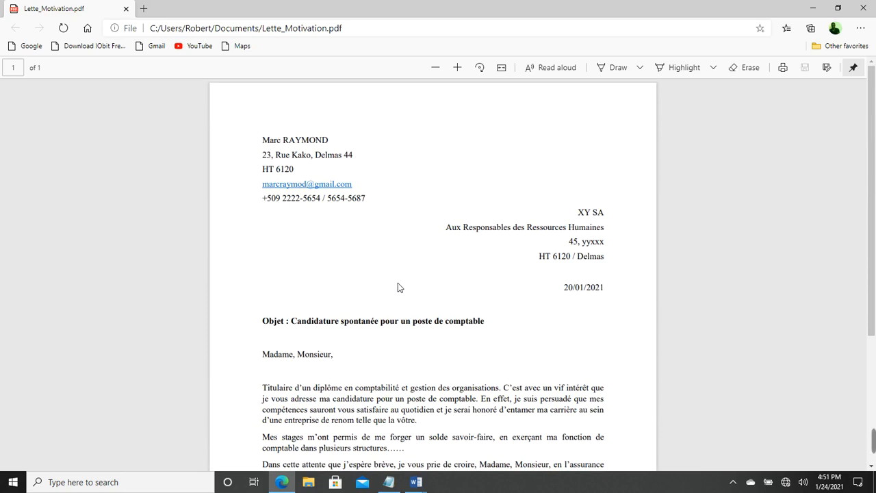
Test the PDF's e-mail link, dismiss the app chooser, then bring up the PartiesLettre notes
{"action": "left_click", "coordinate": [348, 185]}
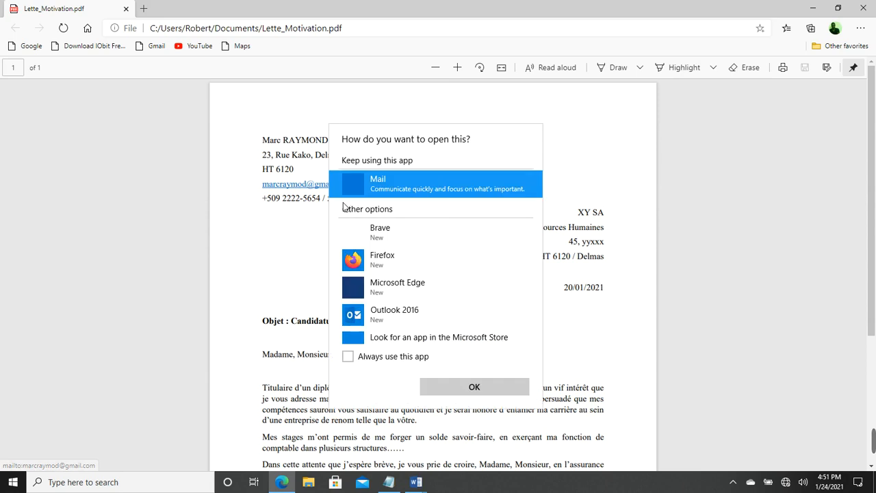
{"action": "left_click", "coordinate": [262, 322]}
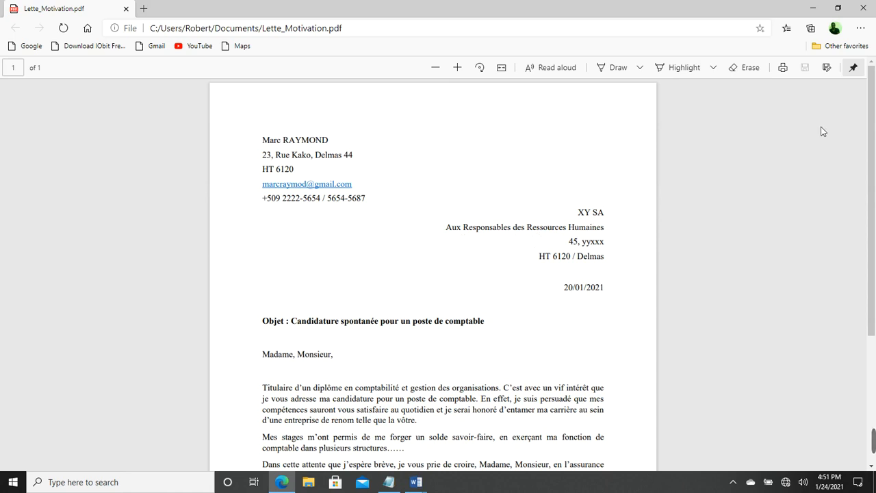
{"action": "scroll", "coordinate": [657, 275], "scroll_direction": "down", "scroll_amount": 3}
{"action": "scroll", "coordinate": [657, 275], "scroll_direction": "up", "scroll_amount": 2}
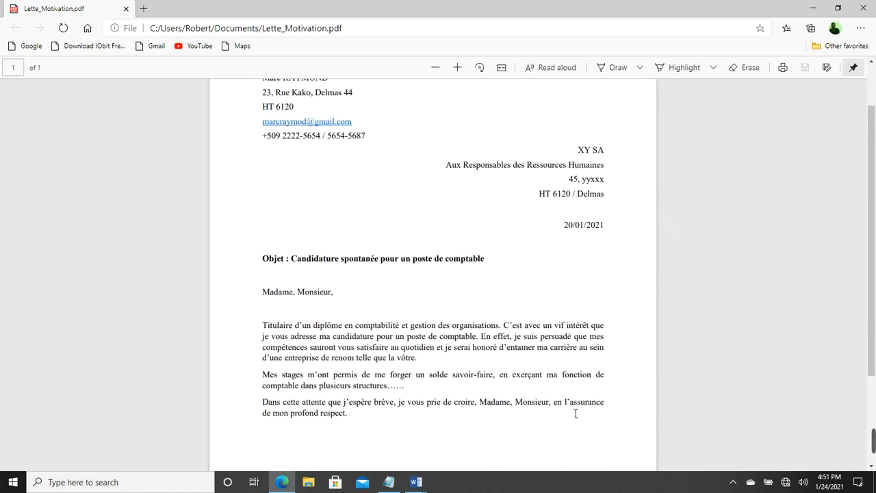
{"action": "left_click", "coordinate": [389, 482]}
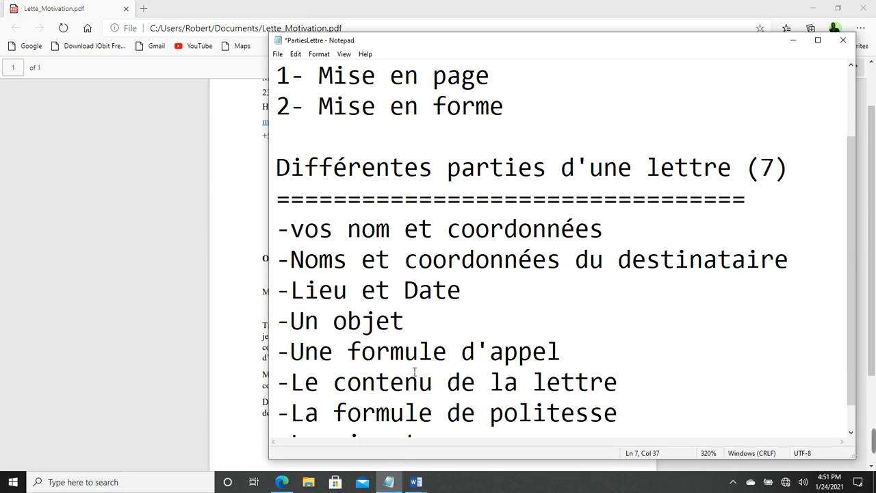
{"action": "scroll", "coordinate": [415, 372], "scroll_direction": "down", "scroll_amount": 1}
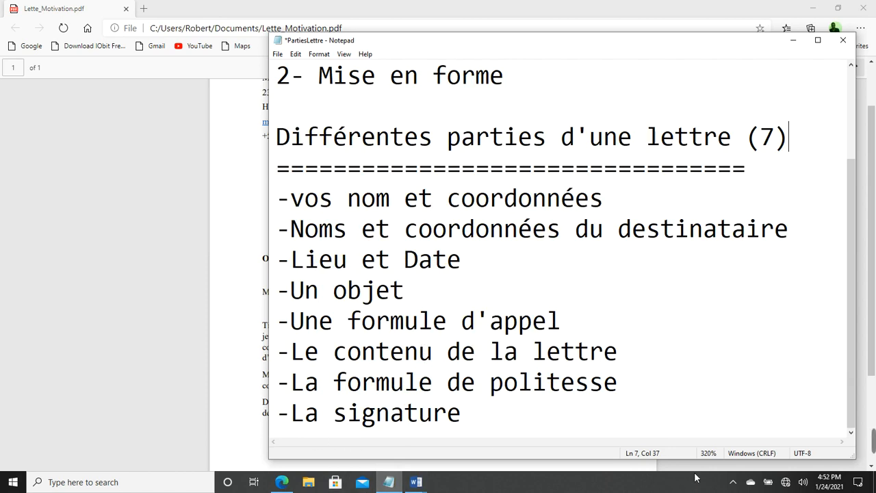
{"action": "mouse_move", "coordinate": [872, 442]}
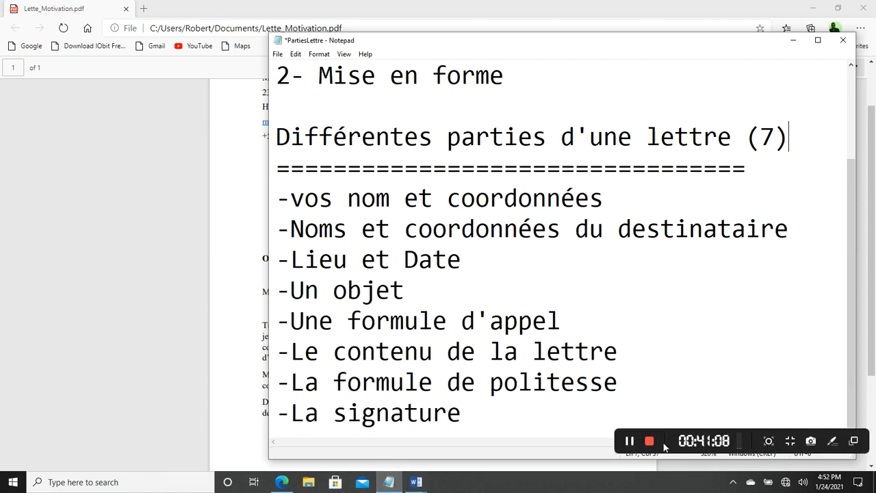